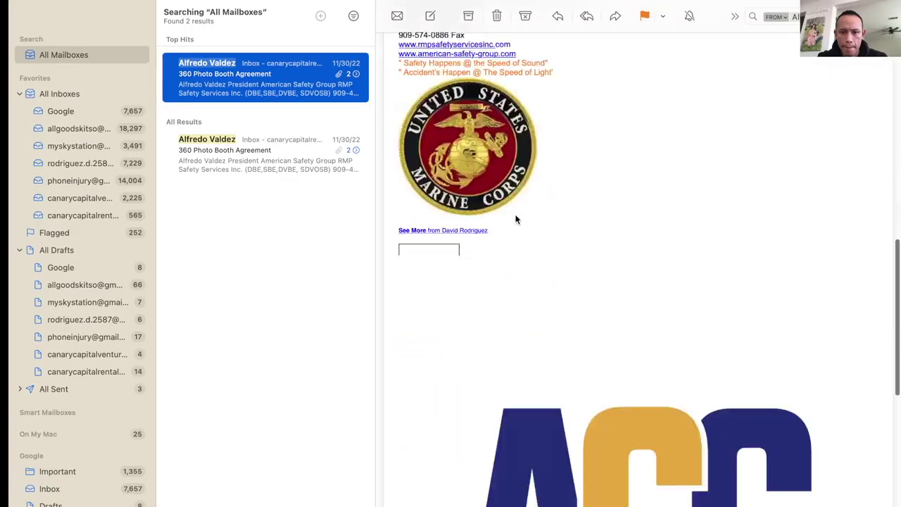
Open the horizontal American Safety Group logo attachment from the email and move its window aside.
scroll(516, 220, down, 10)
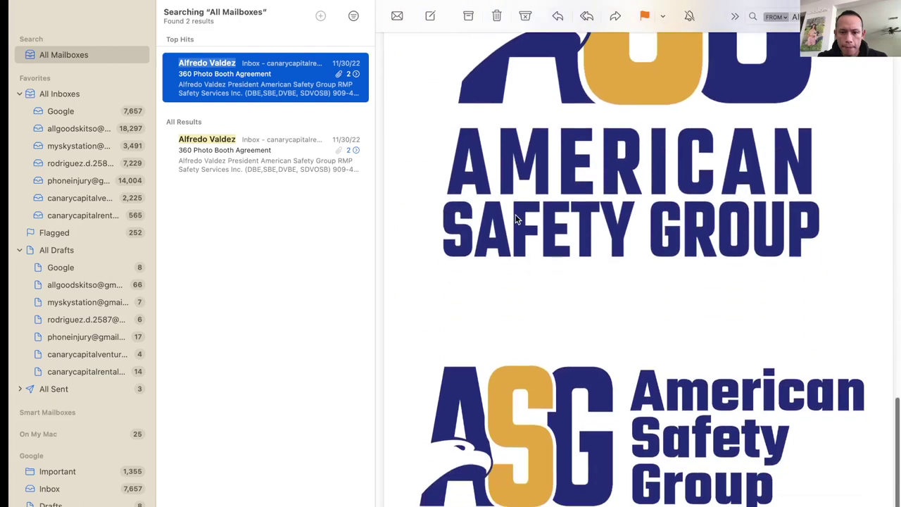
right_click(504, 372)
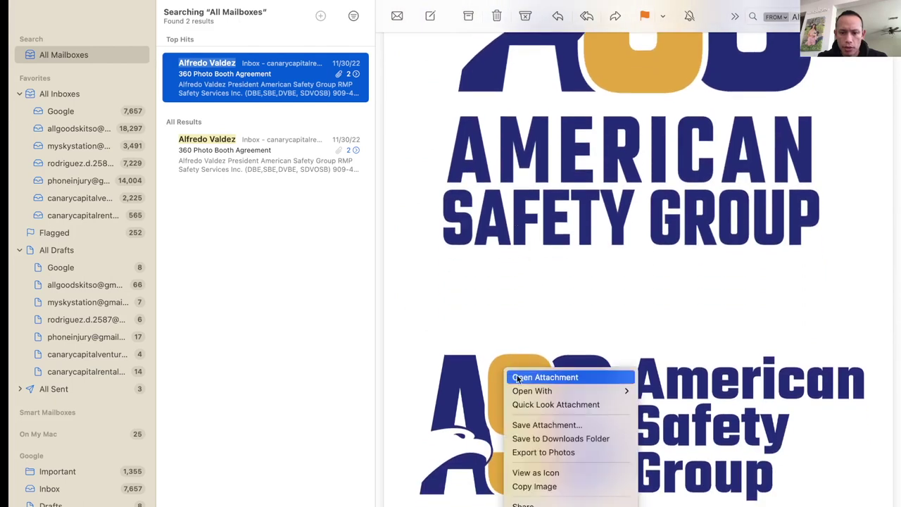
click(529, 378)
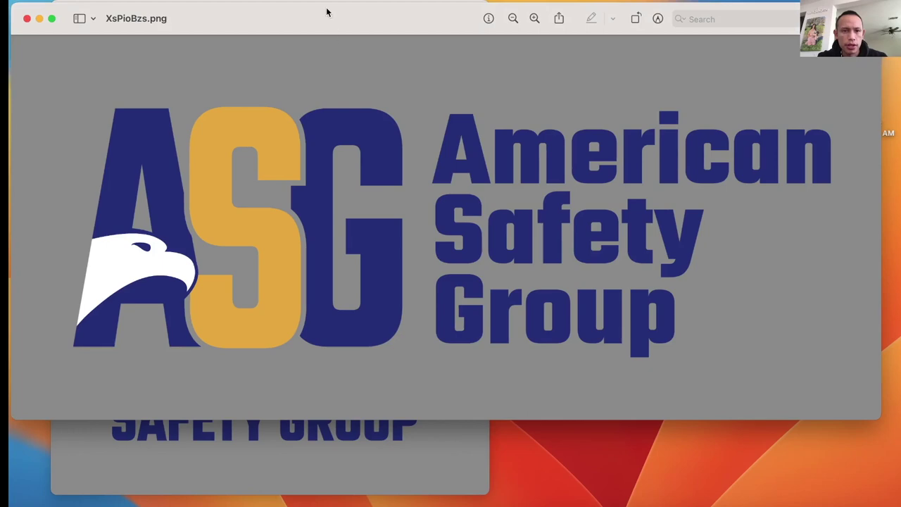
drag(326, 11, 547, 94)
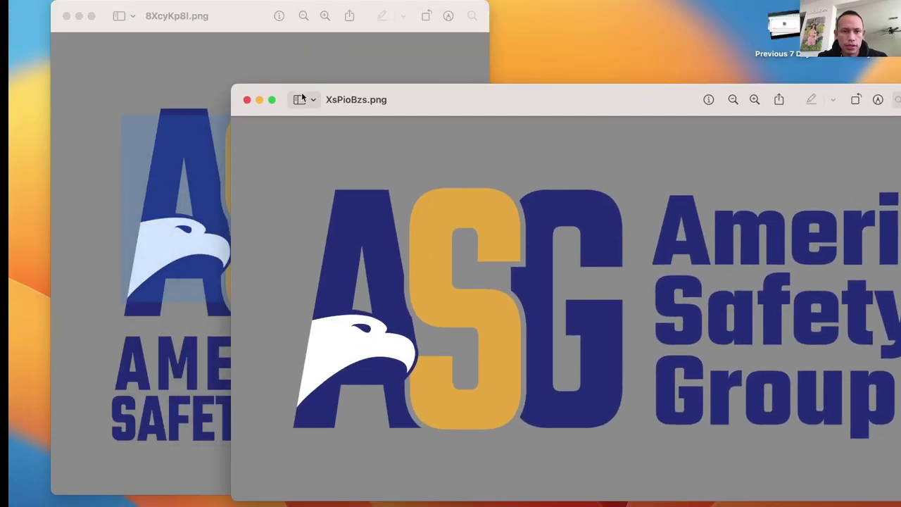
double_click(424, 99)
Save the horizontal logo XsPioBzs as a PDF on the Desktop.
click(92, 8)
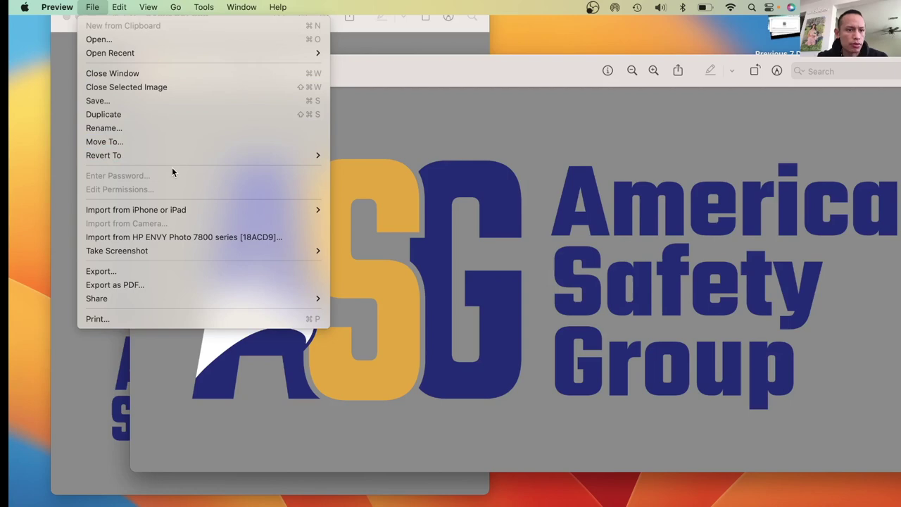
click(174, 101)
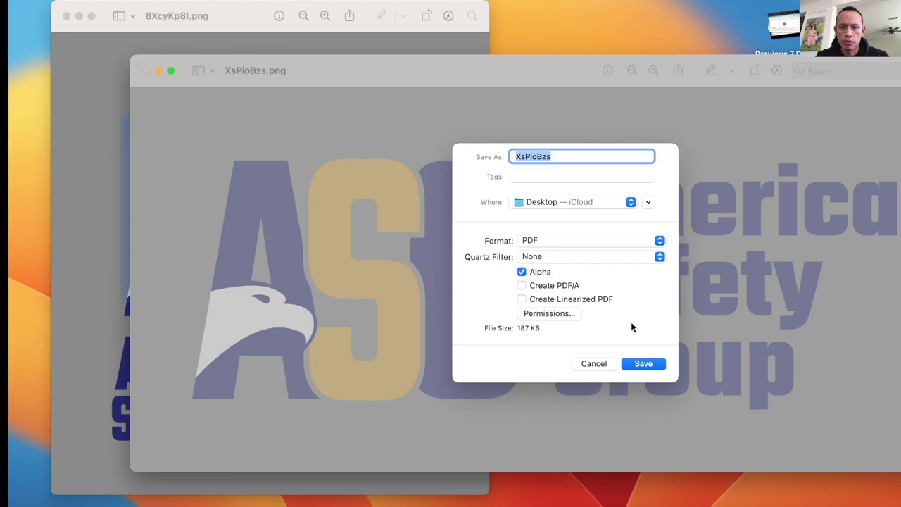
click(645, 365)
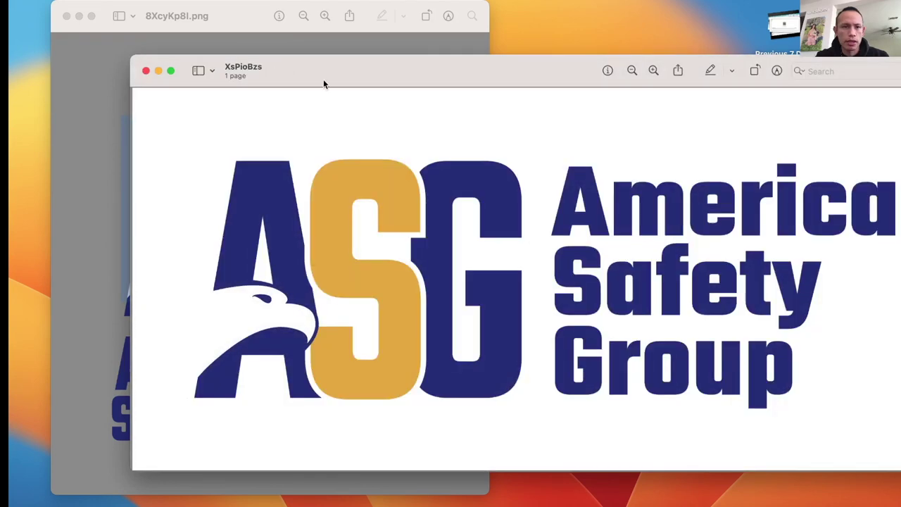
Save the stacked logo 8XcyKp8I as a PDF on the Desktop, clearing the selection on the image first.
click(235, 14)
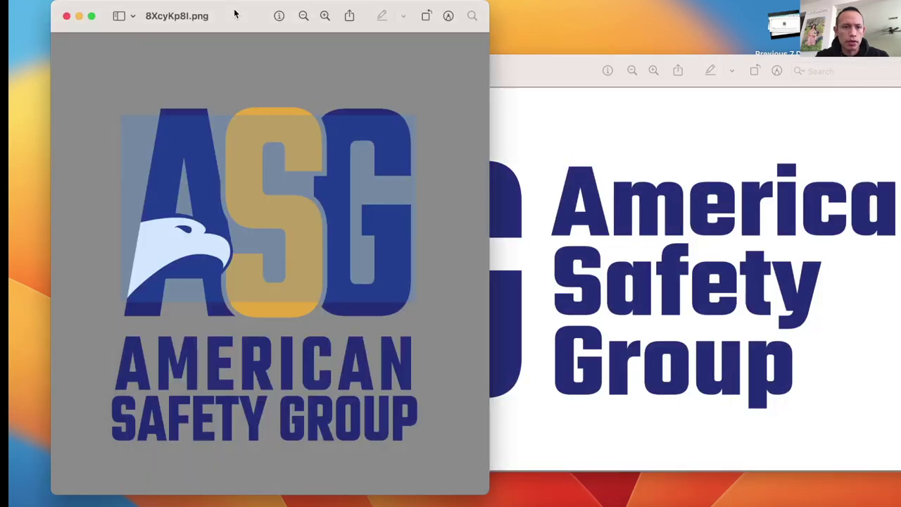
click(252, 182)
mouse_move(141, 2)
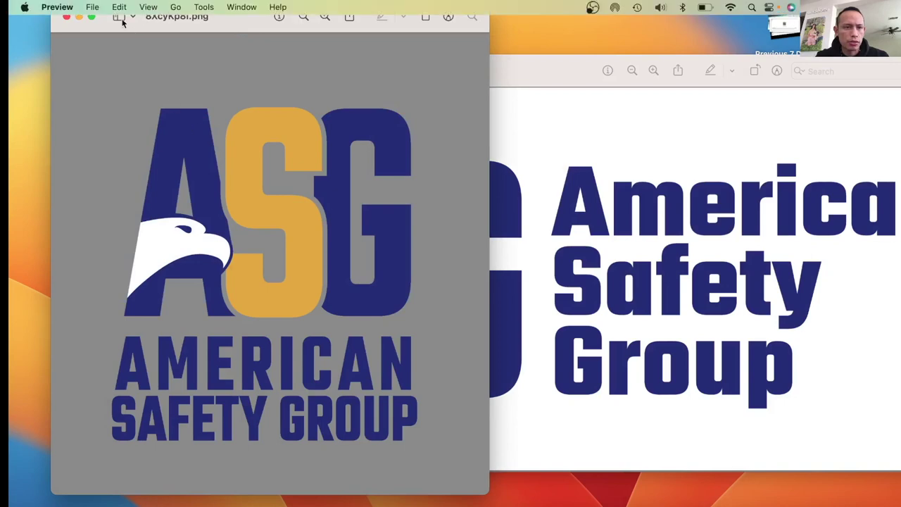
click(92, 7)
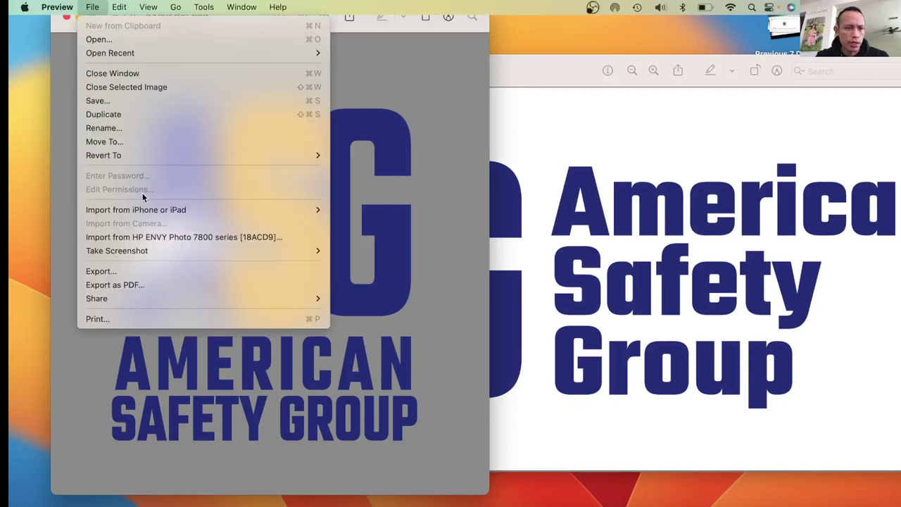
click(157, 105)
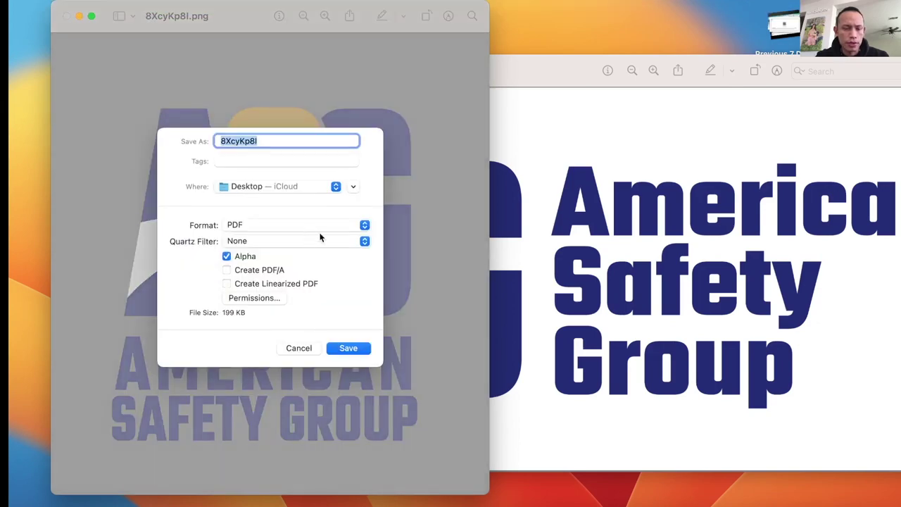
click(359, 350)
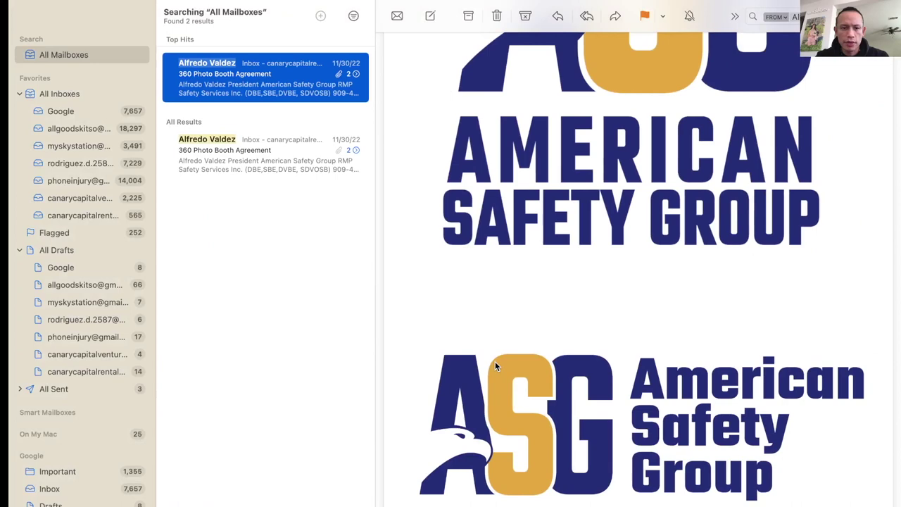
Switch to Canva in the browser and create a blank Logo design from the suggested design types.
key(ctrl+Right)
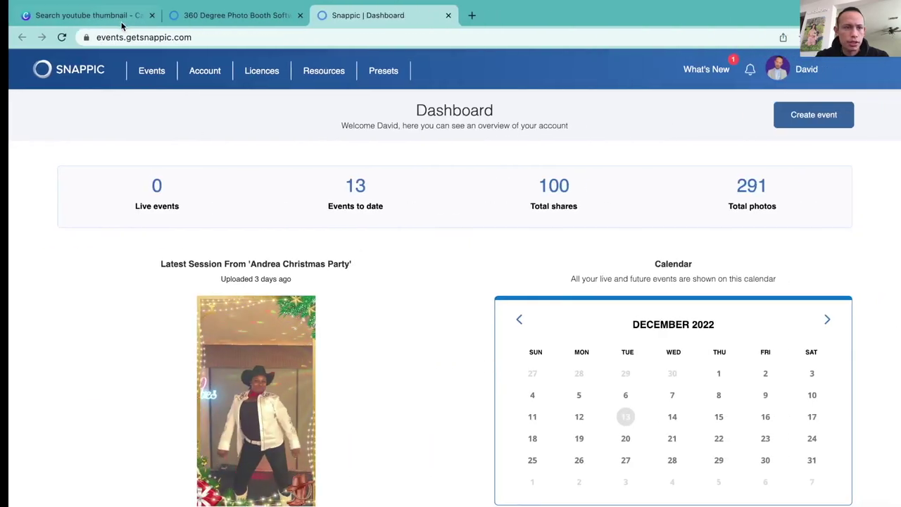
click(111, 16)
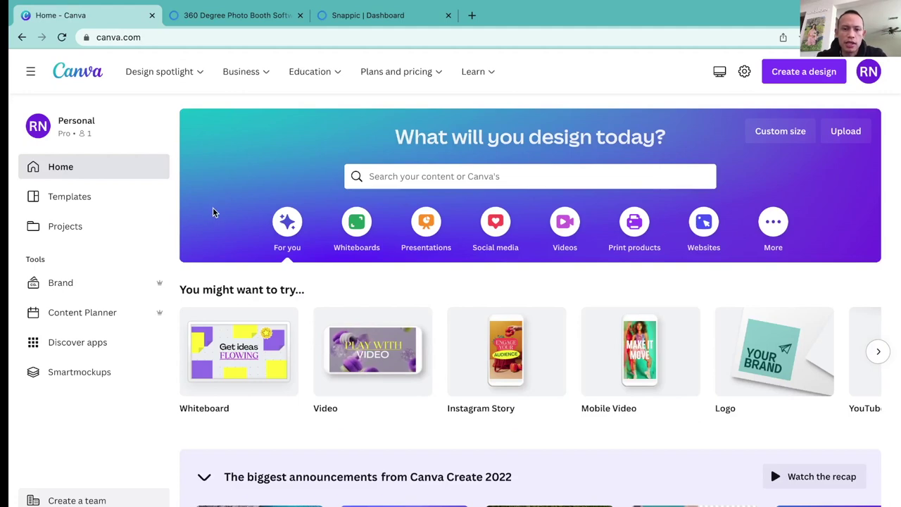
scroll(543, 272, down, 2)
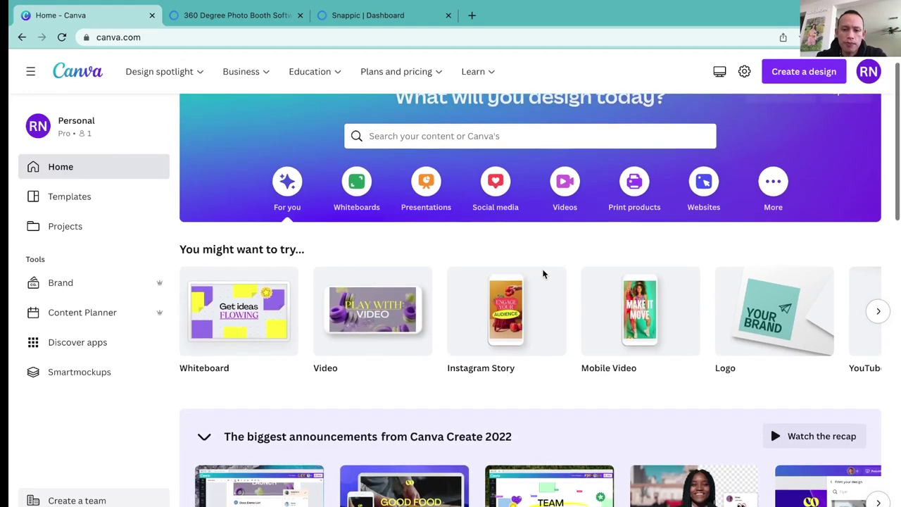
scroll(543, 273, down, 3)
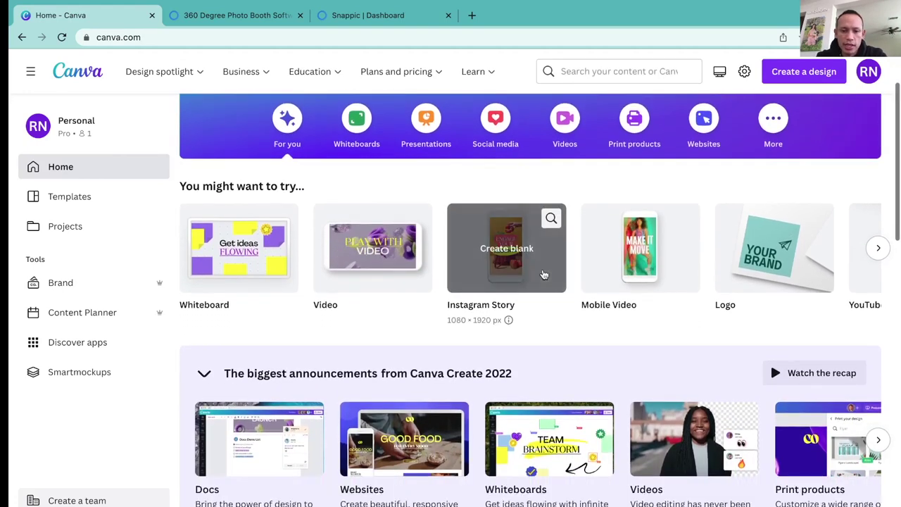
scroll(544, 275, down, 2)
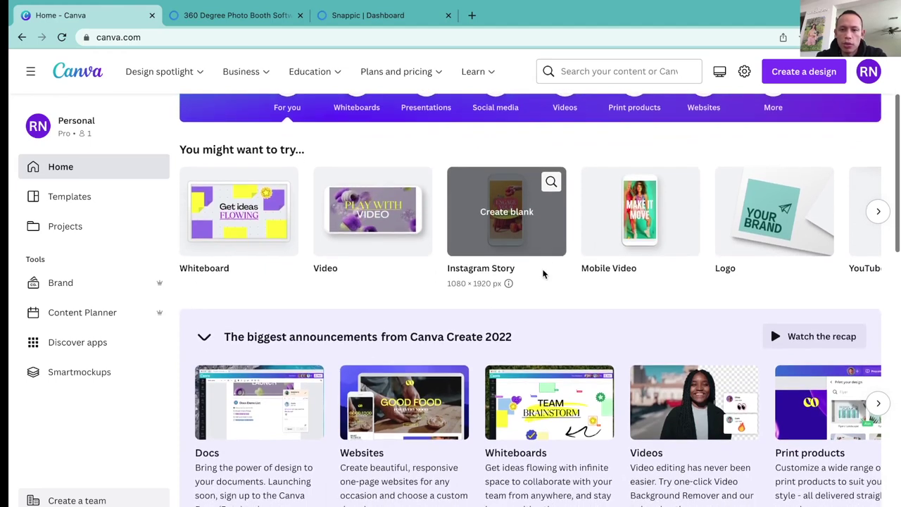
scroll(543, 273, down, 1)
scroll(543, 275, up, 5)
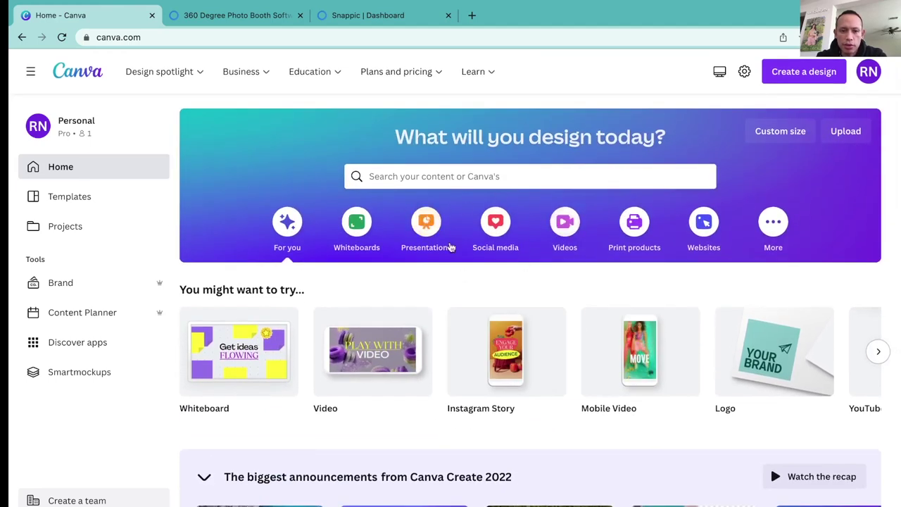
scroll(461, 352, right, 6)
scroll(460, 353, left, 3)
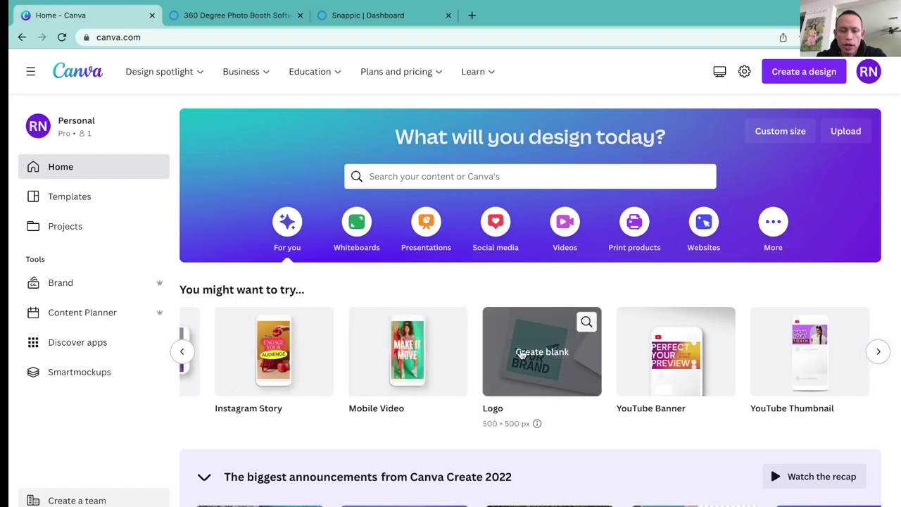
click(522, 355)
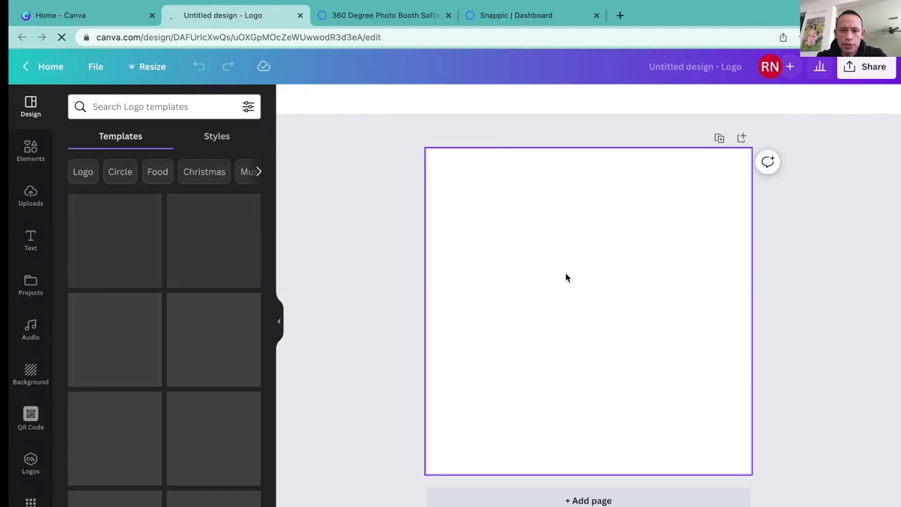
Resize the blank design to the recent size 1080 × 1920 px without making a copy.
click(151, 67)
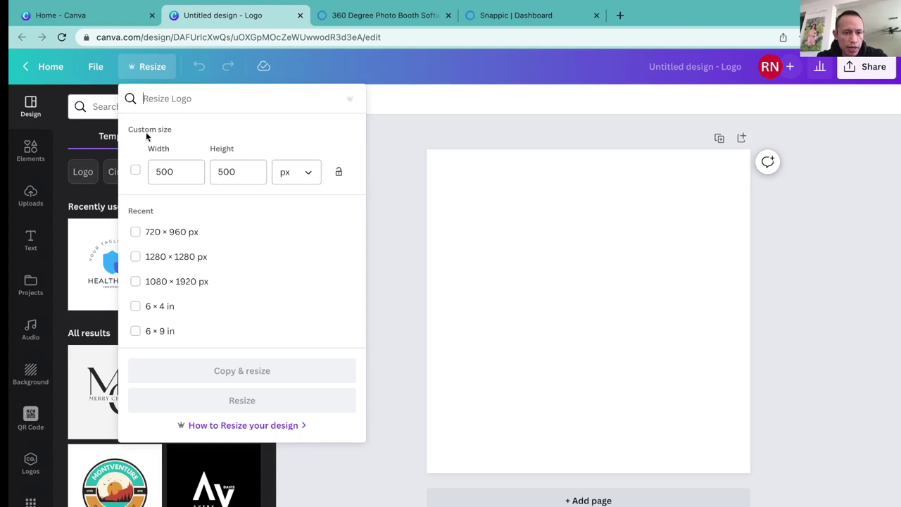
click(136, 282)
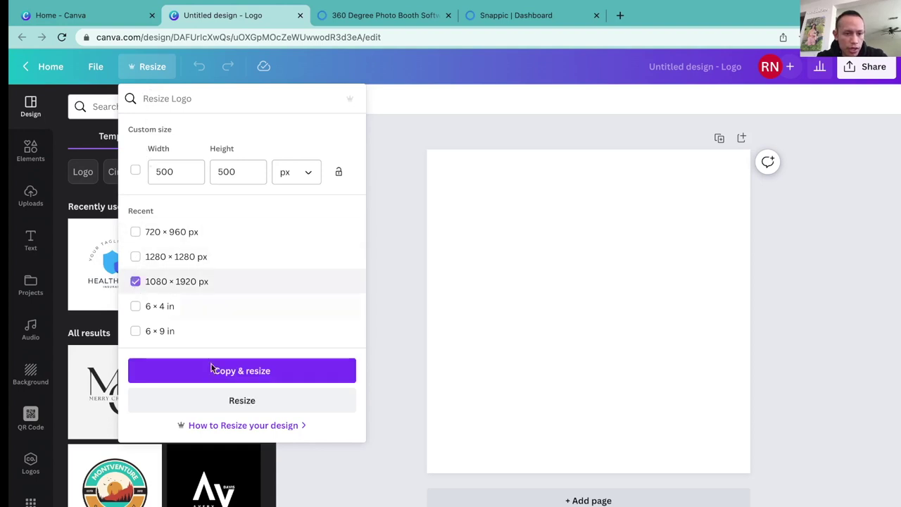
click(255, 407)
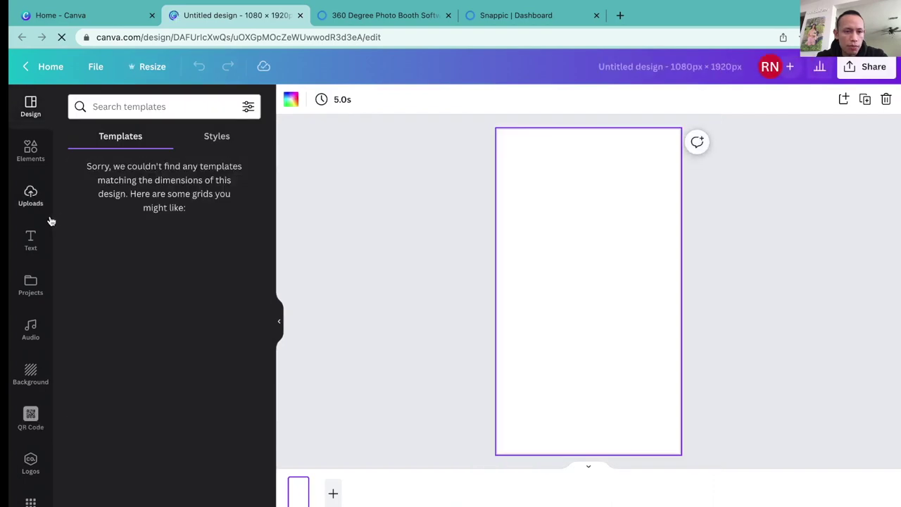
Upload 8XcyKp8I.png and XsPioBzs.png from Recents and place the horizontal logo slightly below the middle of the page.
click(30, 197)
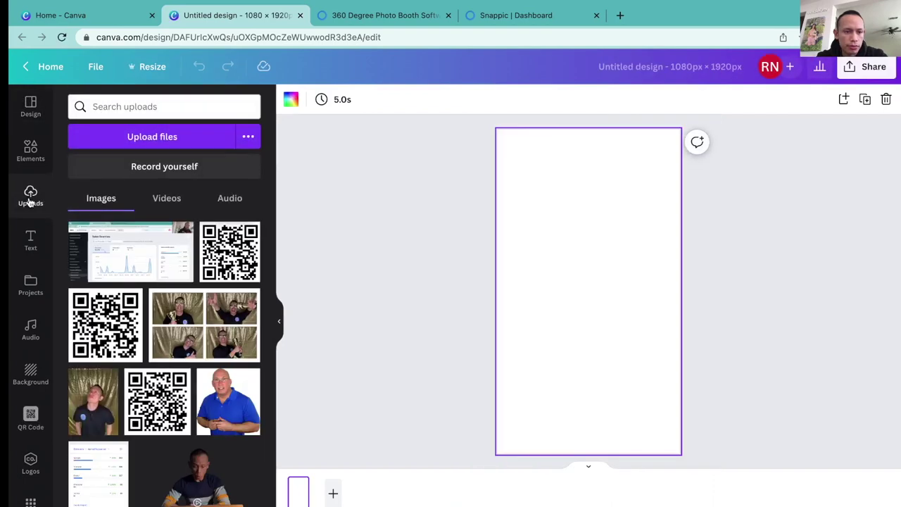
click(160, 144)
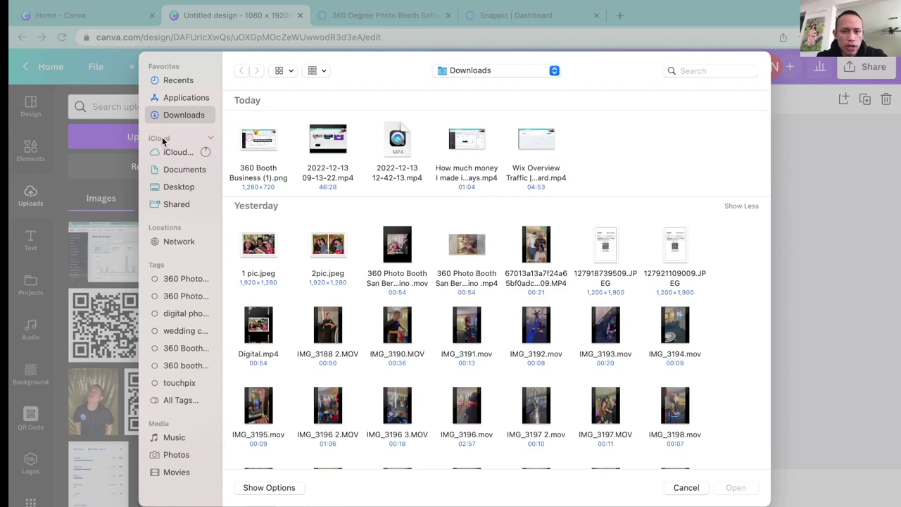
click(185, 82)
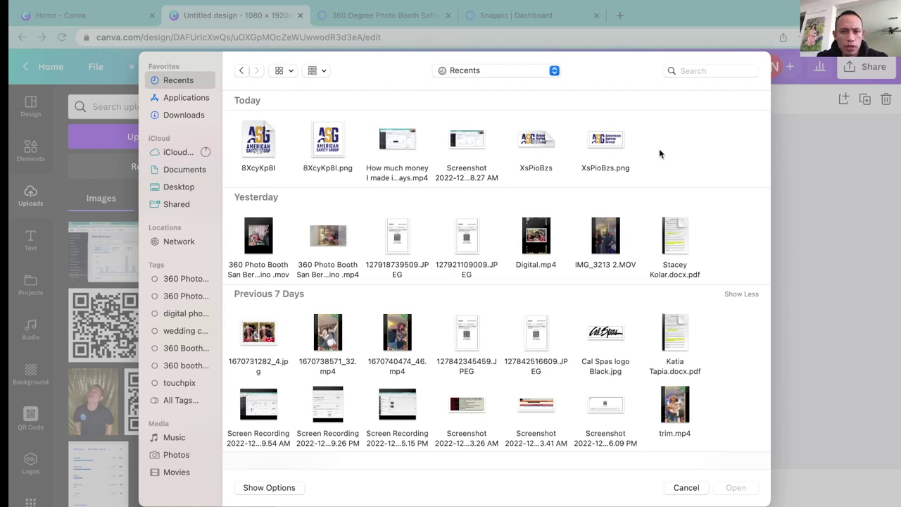
click(340, 148)
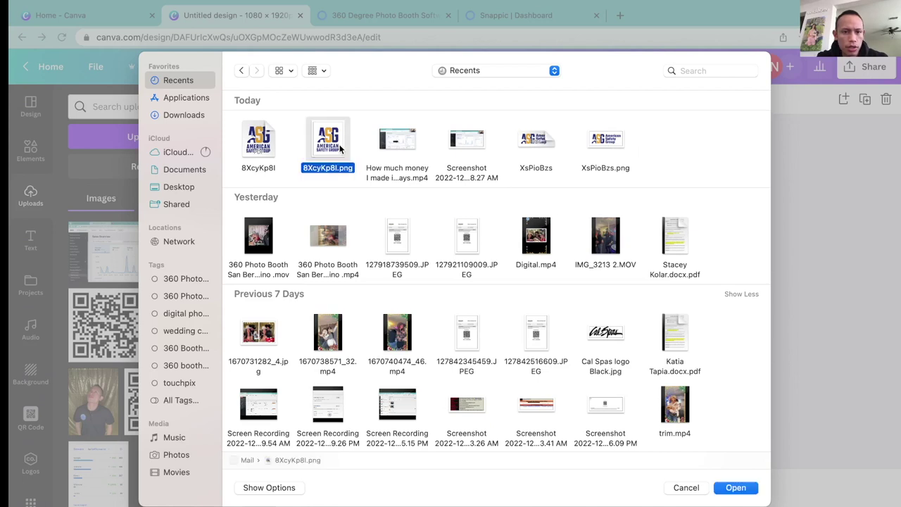
super+click(607, 143)
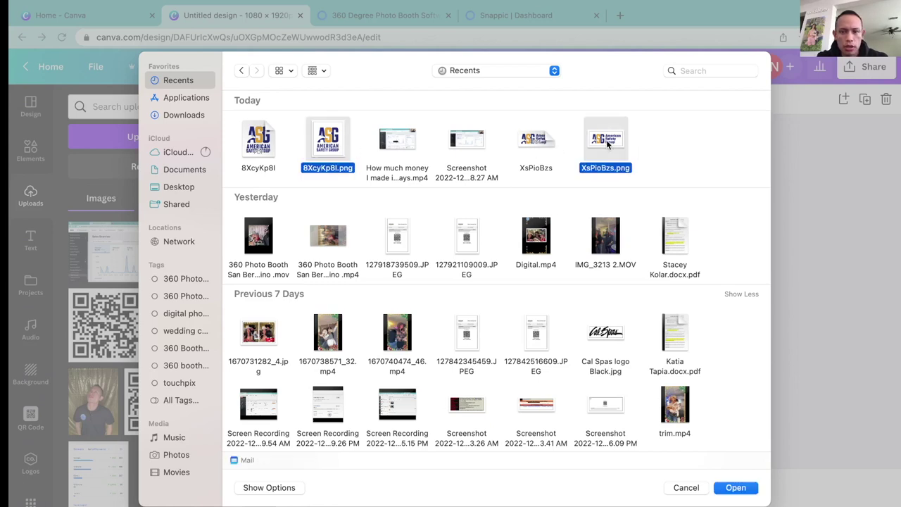
click(737, 488)
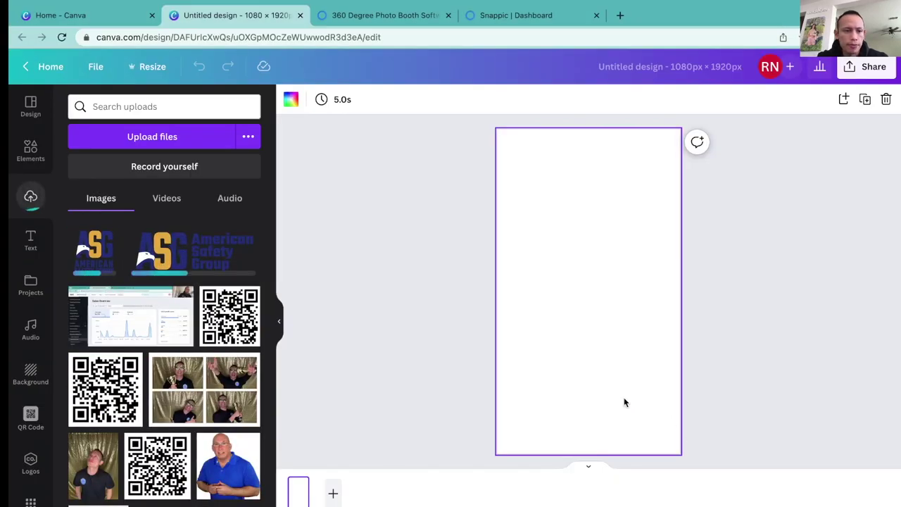
click(179, 255)
drag(576, 318, 596, 329)
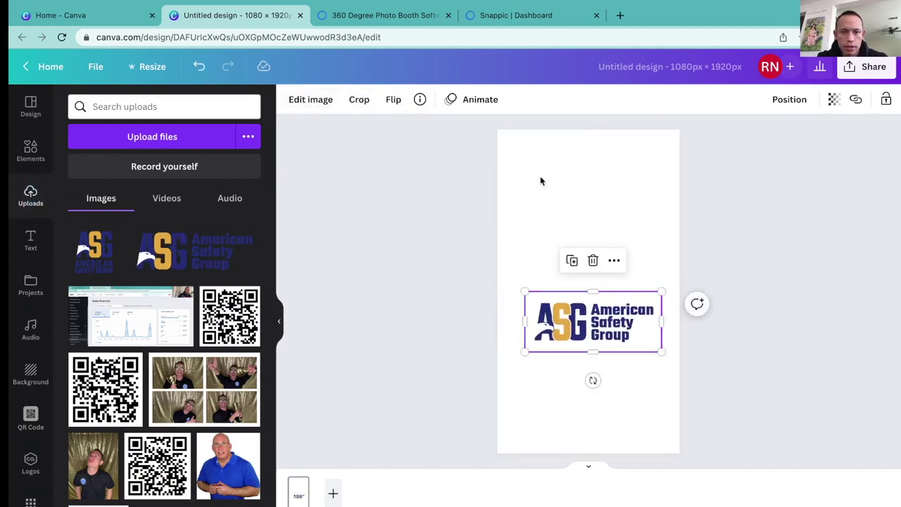
Try the dark navy from The Deep Blue palette as page background and set it back to white.
click(541, 181)
click(291, 101)
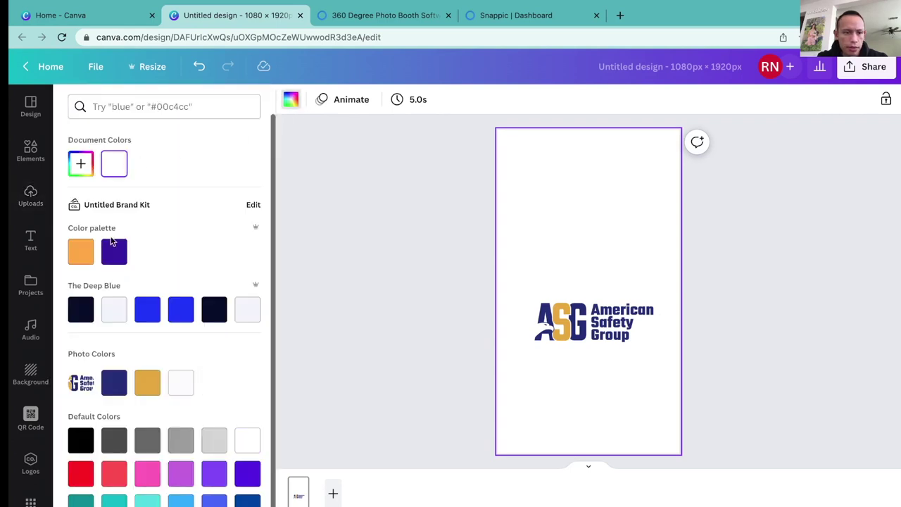
click(81, 312)
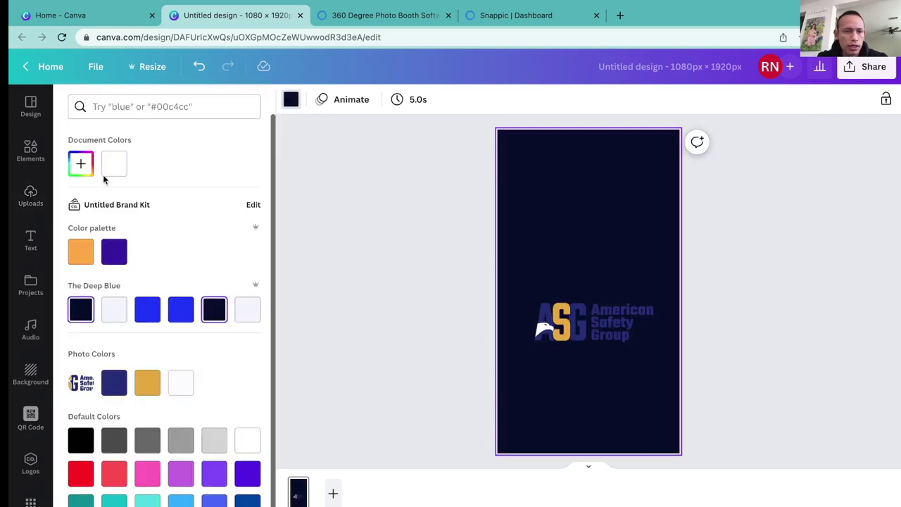
click(247, 440)
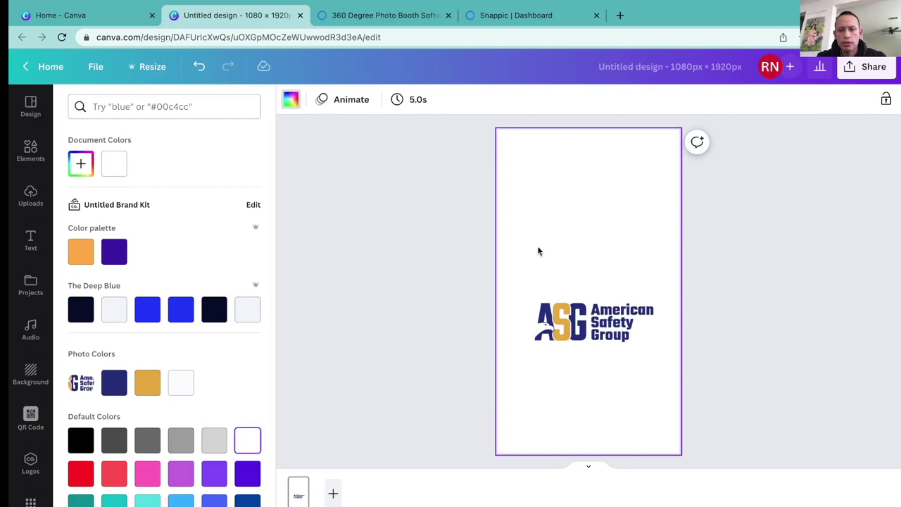
Shrink the horizontal logo slightly and place it in the bottom-left corner of the page.
drag(574, 322, 568, 425)
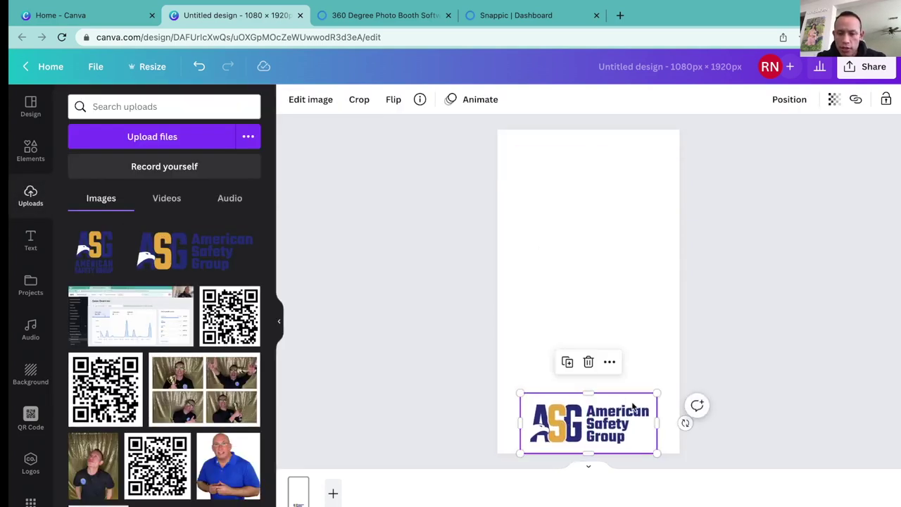
drag(657, 393, 629, 407)
drag(592, 437, 567, 435)
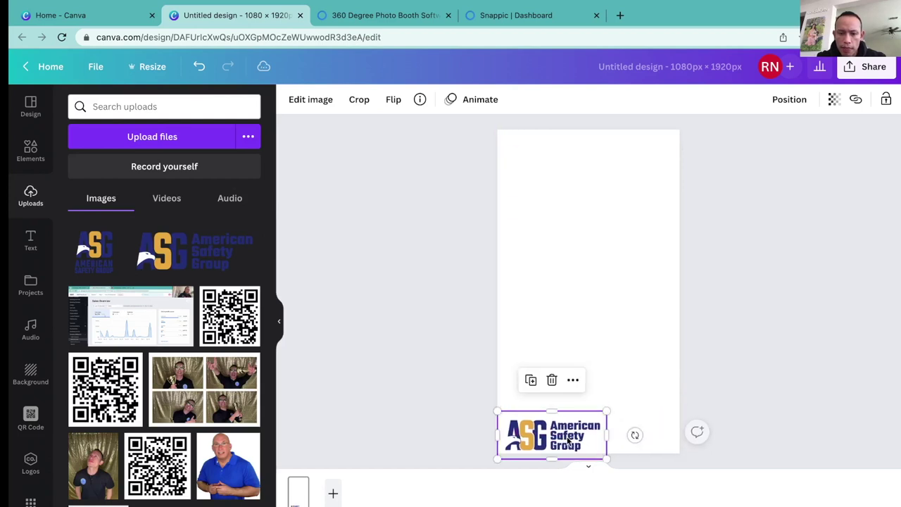
Try the recently used gold corner ornament on the page and delete it.
click(599, 312)
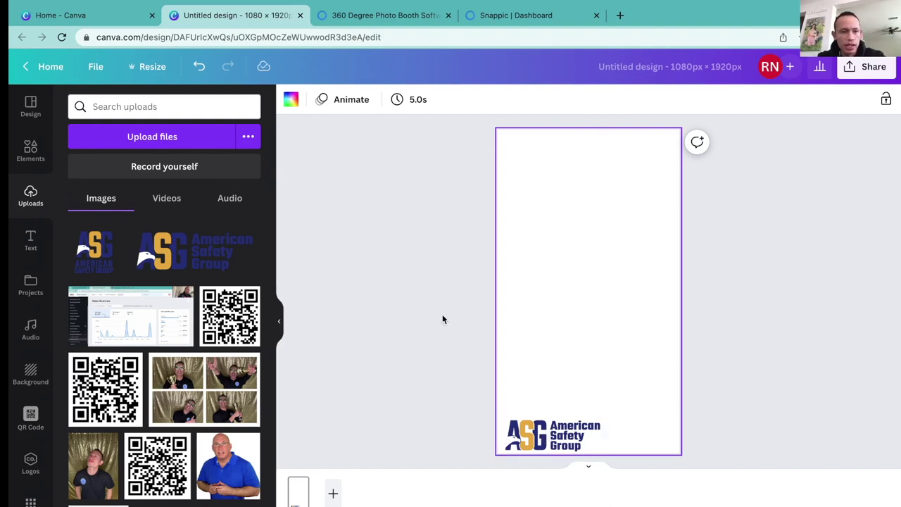
click(33, 149)
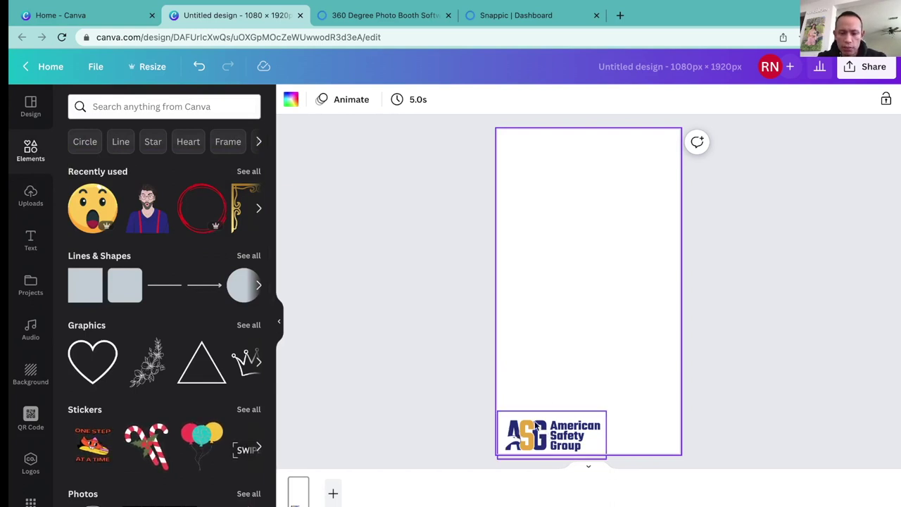
drag(238, 204, 572, 276)
key(Delete)
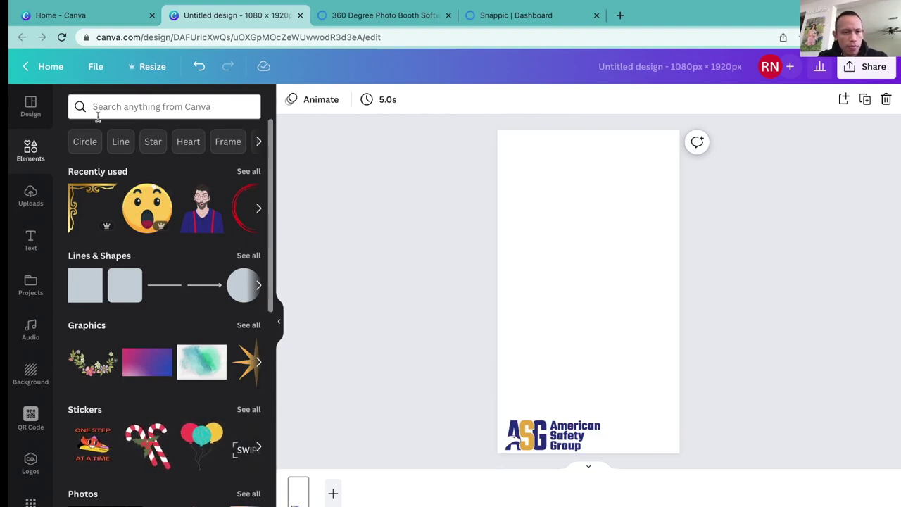
Search the graphics for "blue ribbon" and add the shaded blue ribbon banner with curled ends to the page.
click(130, 107)
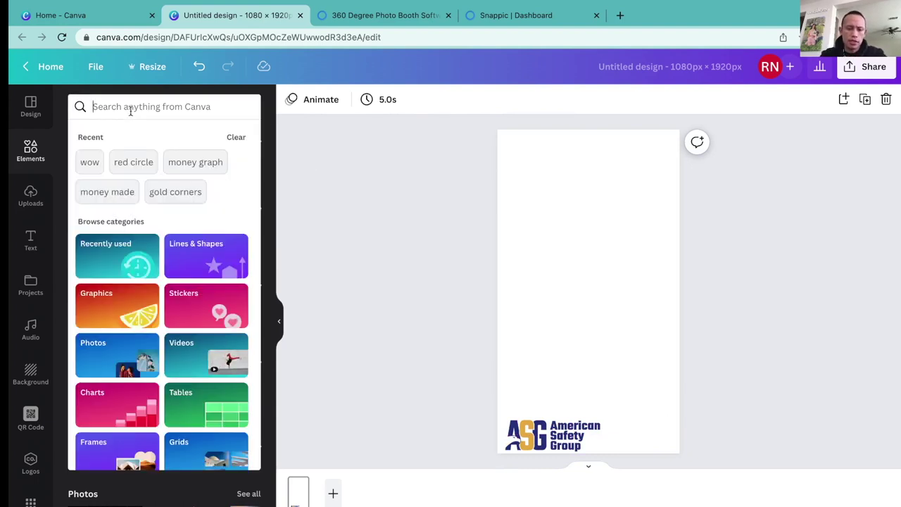
text(blu)
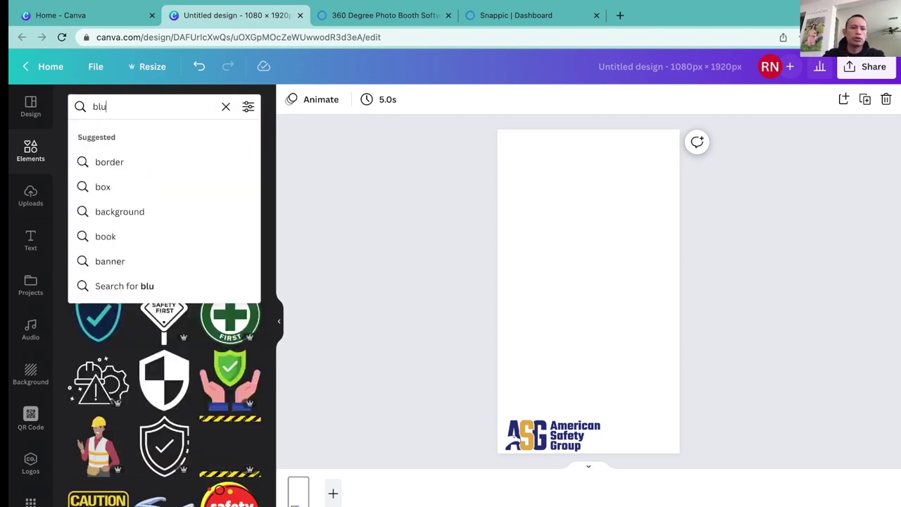
text(e ribbon)
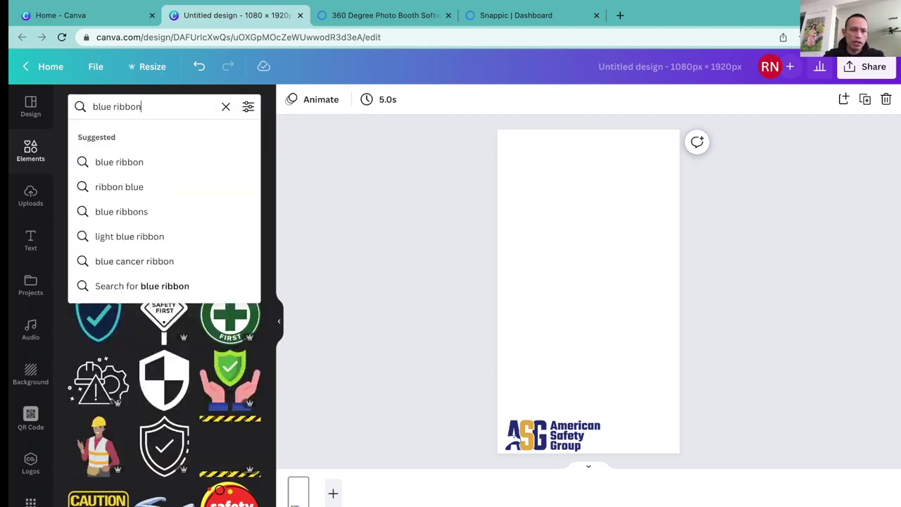
key(Return)
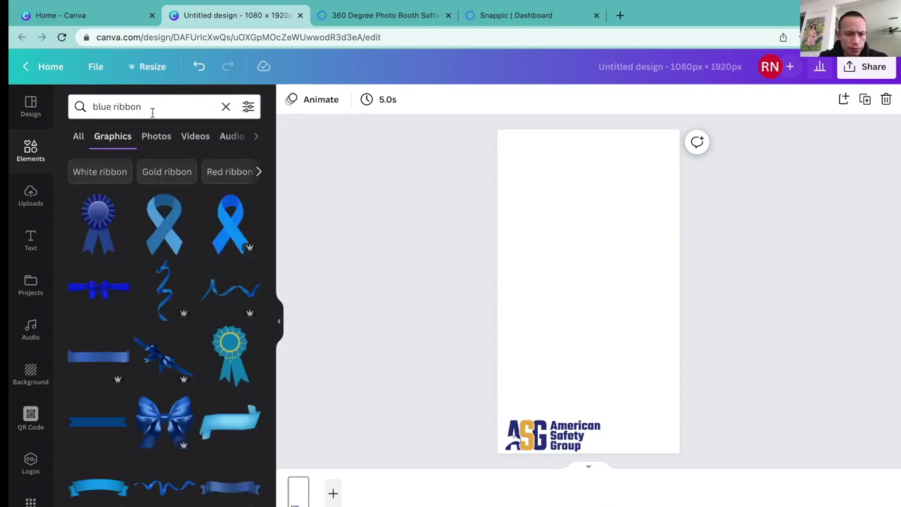
scroll(176, 338, down, 3)
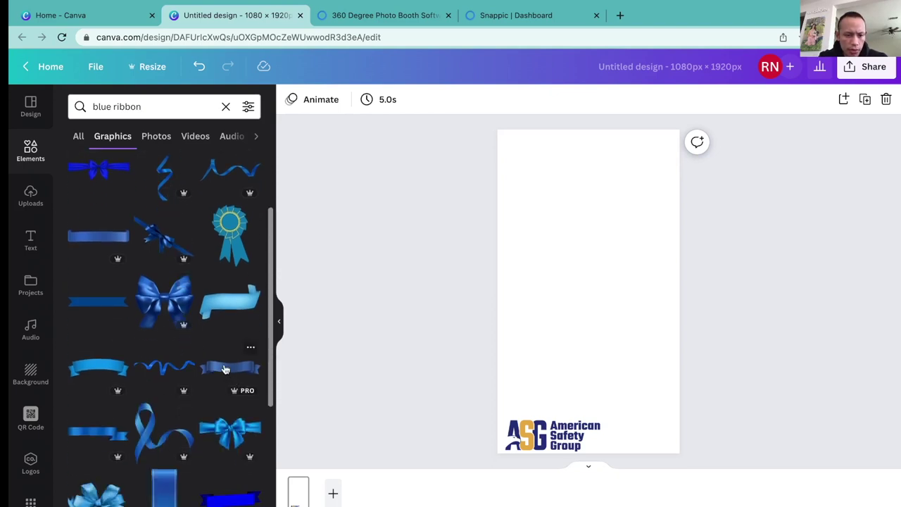
click(225, 370)
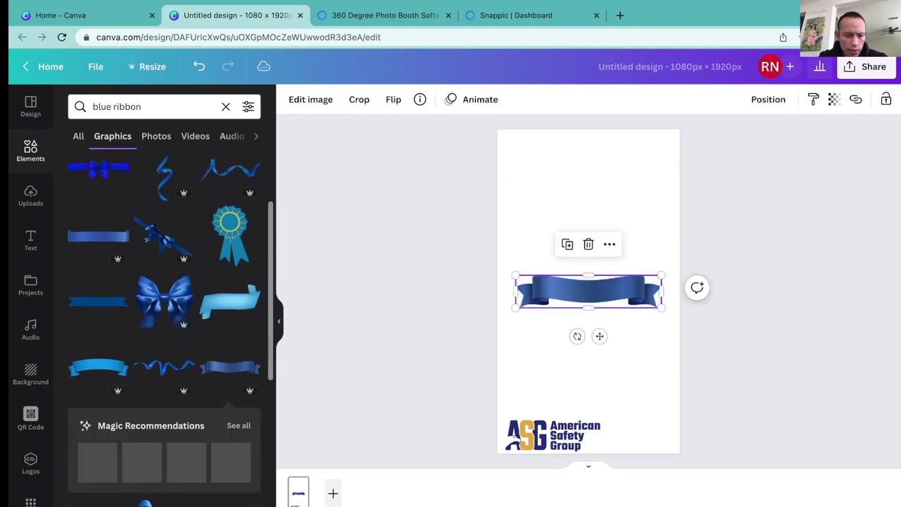
Add the flat bright blue banner with dark folded ends and delete the shaded ribbon behind it.
scroll(229, 327, up, 3)
scroll(229, 327, down, 2)
scroll(229, 328, down, 5)
click(231, 343)
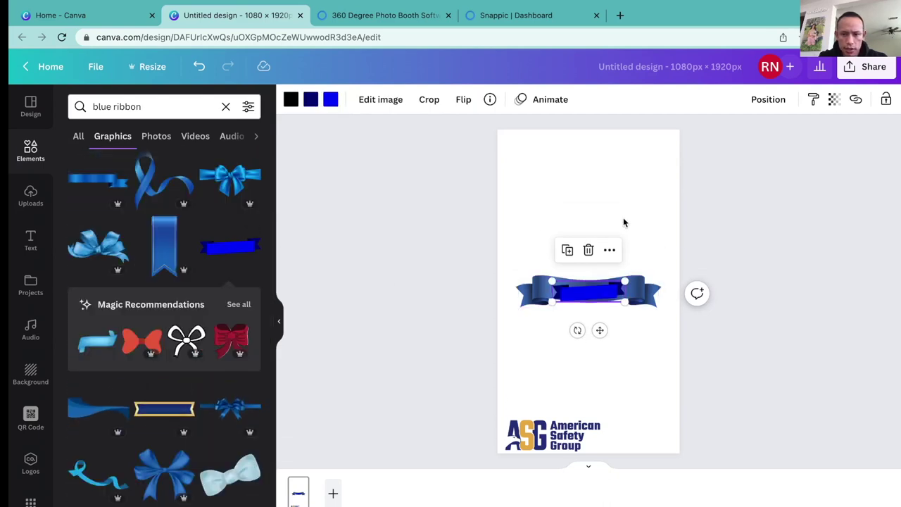
click(536, 294)
key(Delete)
click(580, 301)
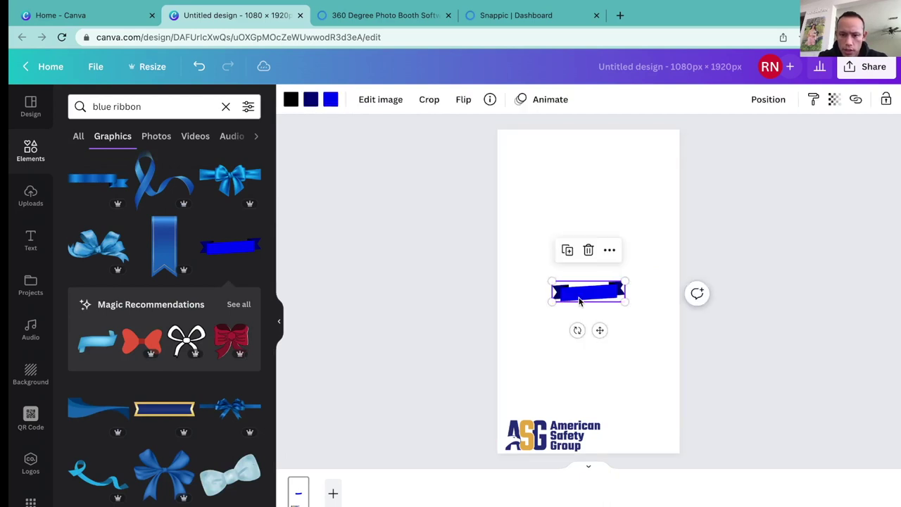
Enlarge the bright blue banner to span the page width and move it down to just above the logo.
drag(550, 279, 502, 267)
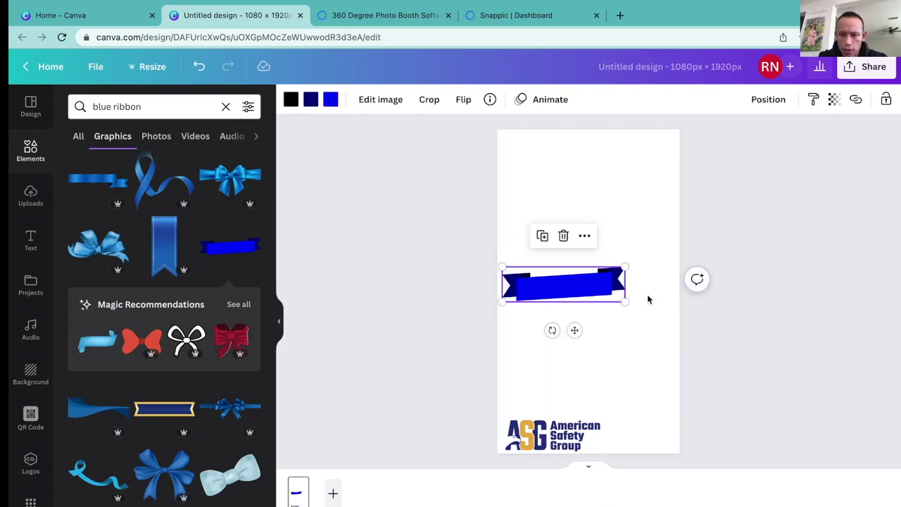
drag(625, 303, 684, 318)
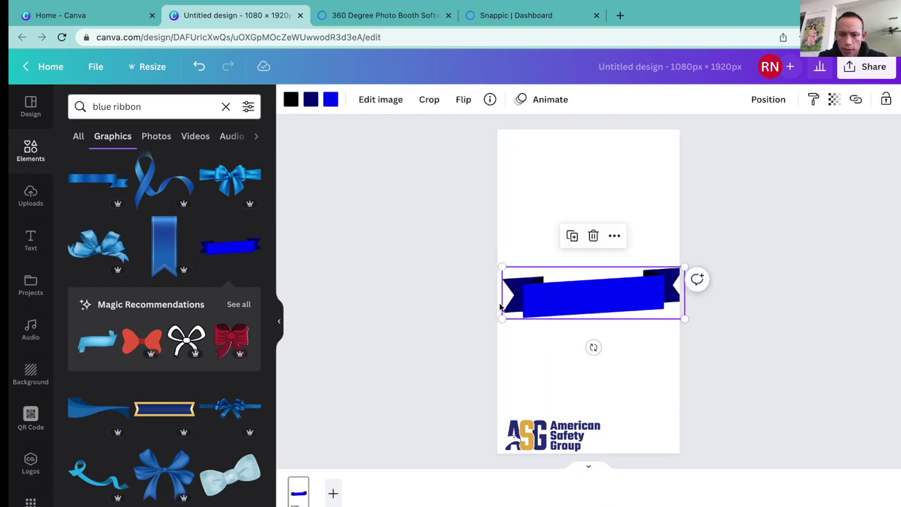
drag(594, 310, 590, 367)
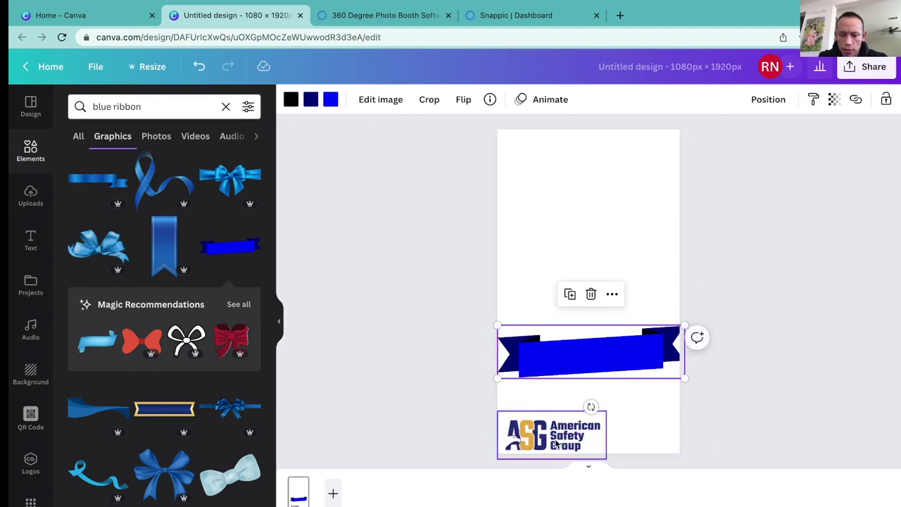
Move the logo up to the middle of the page and remove the bright blue banner.
click(584, 426)
drag(585, 427, 593, 280)
click(584, 370)
drag(584, 369, 581, 437)
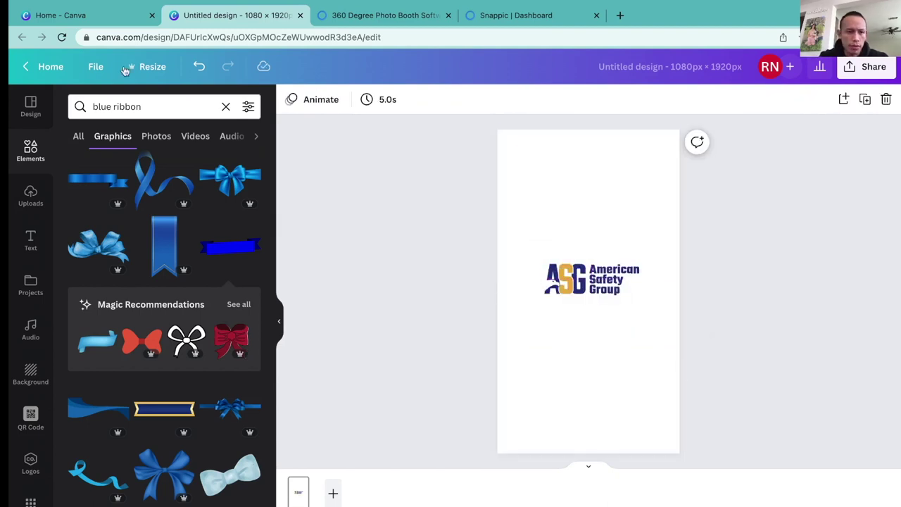
Search the graphics for "white ribbon", then place the white banner with folded ends on the upper part of the page, above the logo.
double_click(127, 106)
triple_click(117, 107)
text(white ribbon)
key(Return)
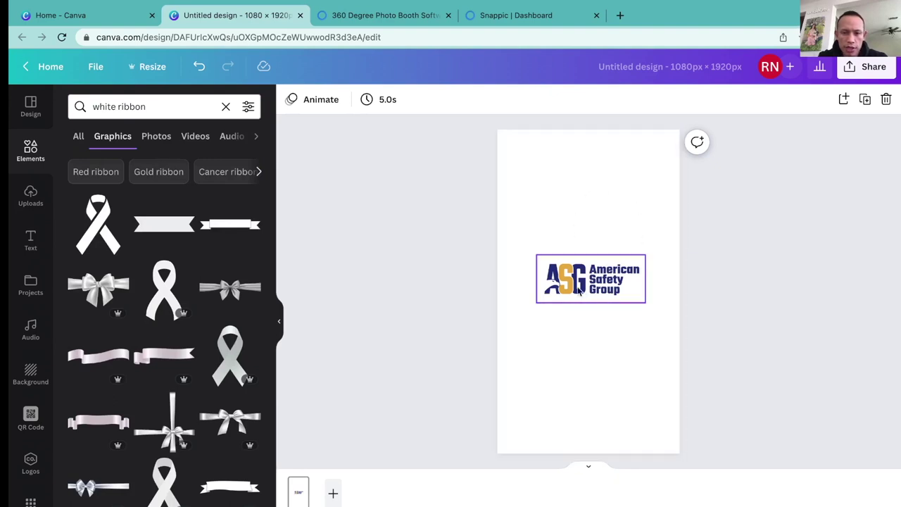
drag(597, 284, 585, 343)
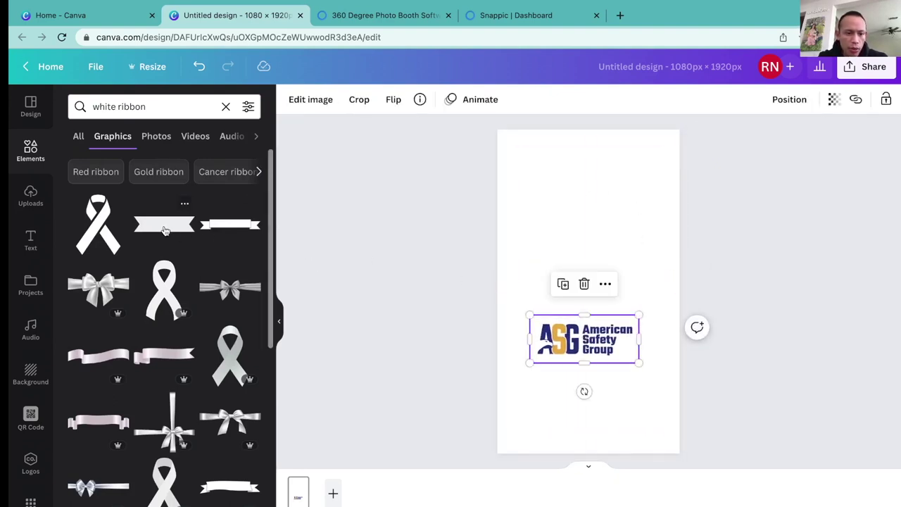
drag(166, 228, 562, 222)
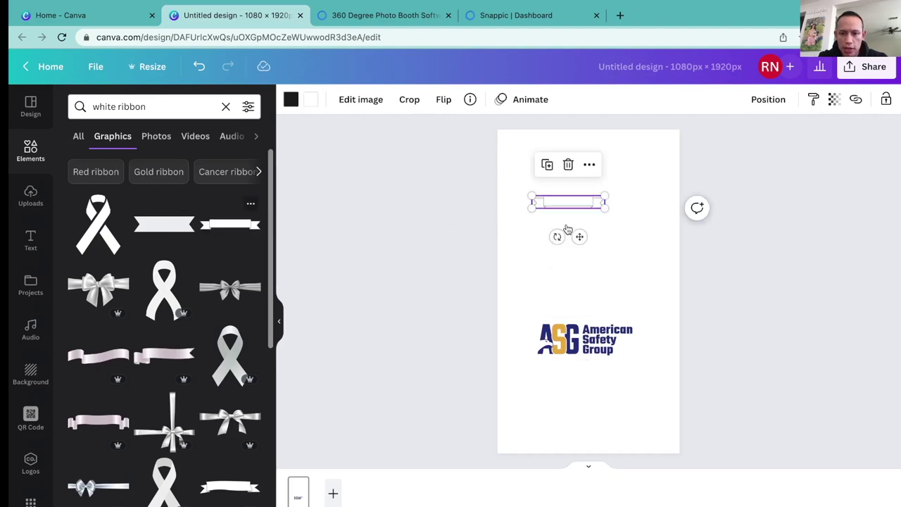
Set the page background to the near-black document color.
click(508, 147)
click(291, 102)
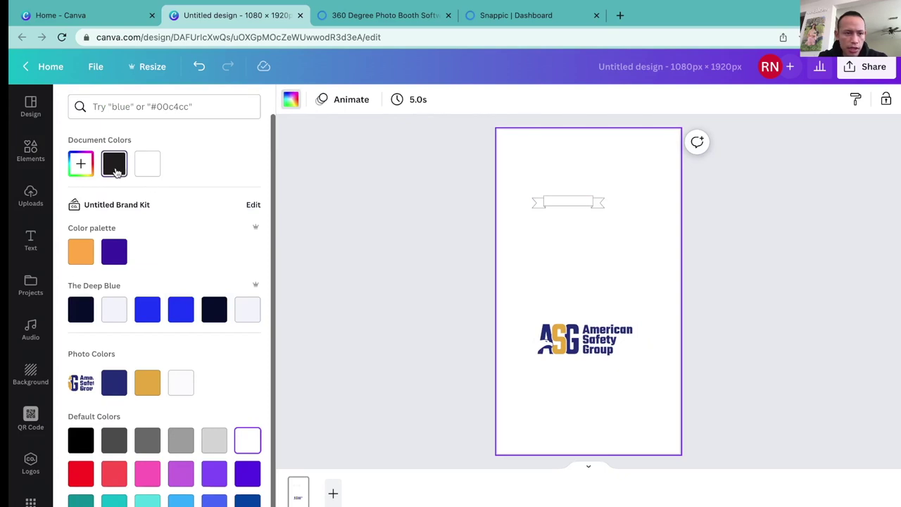
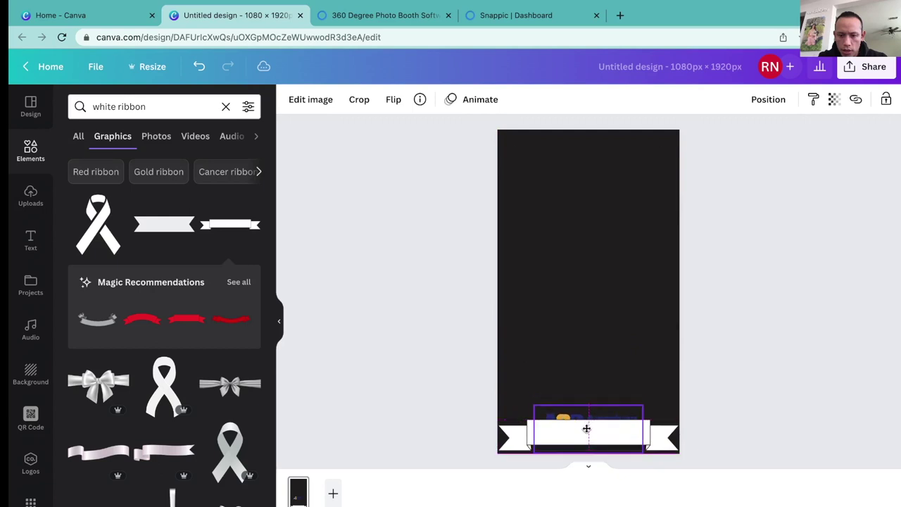
Bring the logo forward over the white ribbon at the bottom of the page and shrink it to fit the ribbon.
click(767, 99)
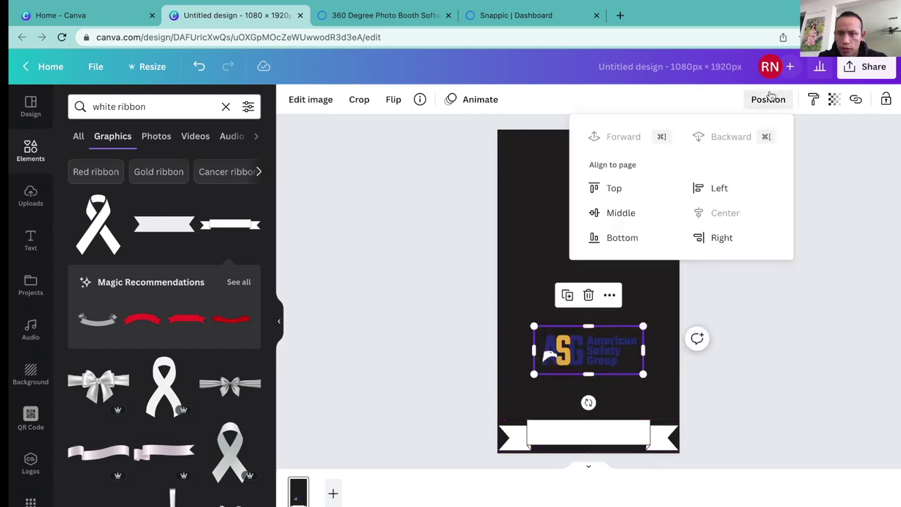
drag(595, 345, 595, 430)
click(769, 100)
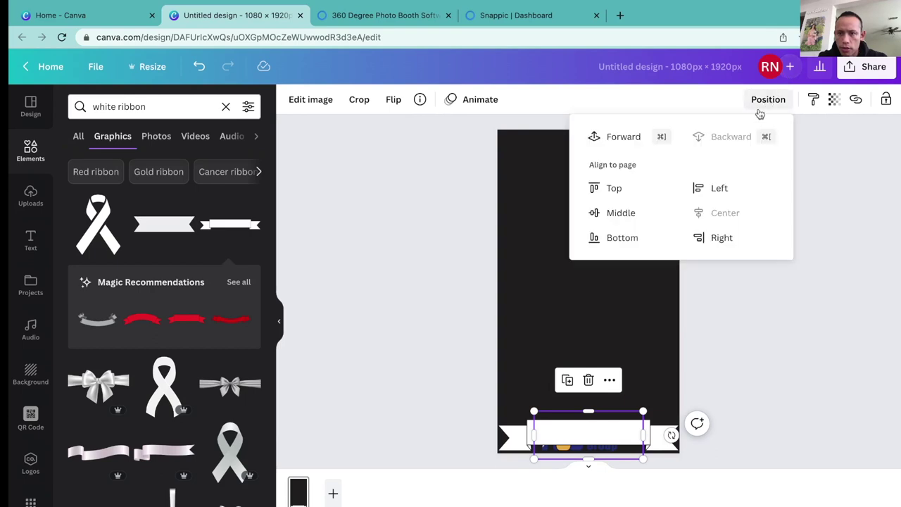
click(622, 138)
drag(641, 411, 600, 431)
click(771, 300)
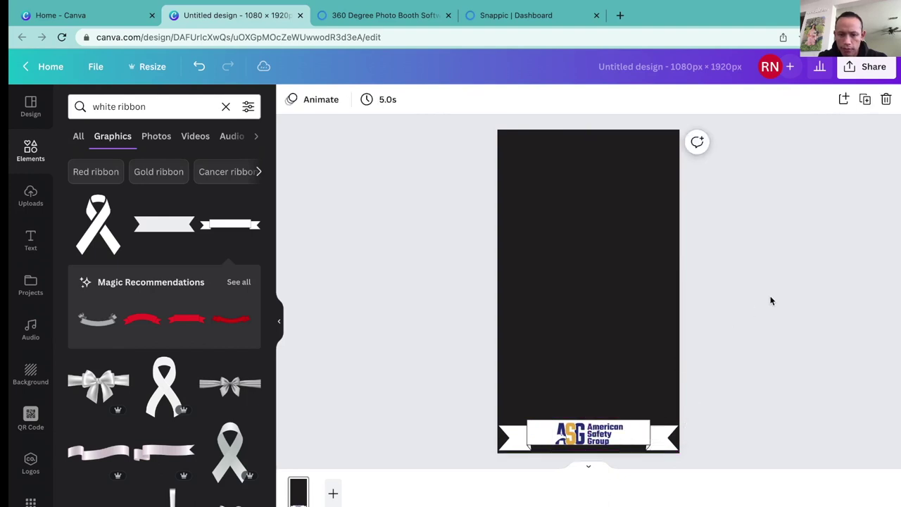
Change the page background to the off-white photo color taken from the logo.
click(539, 209)
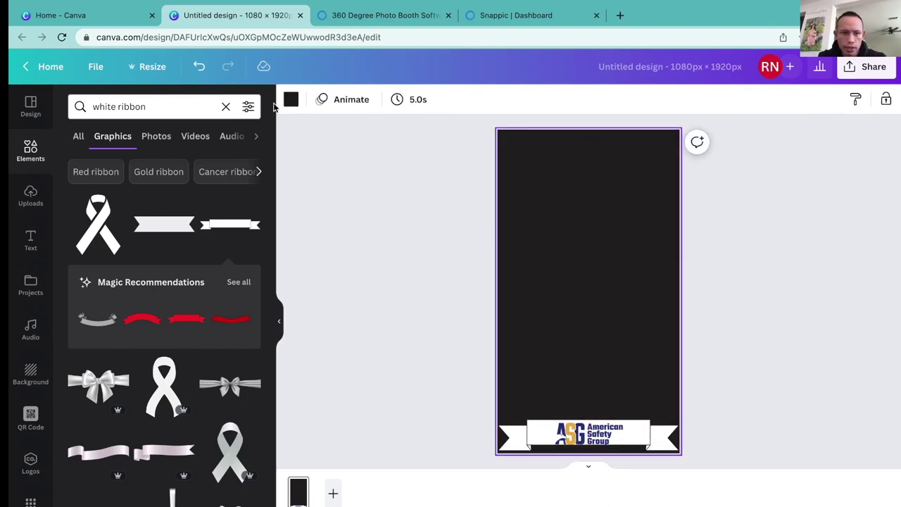
click(292, 100)
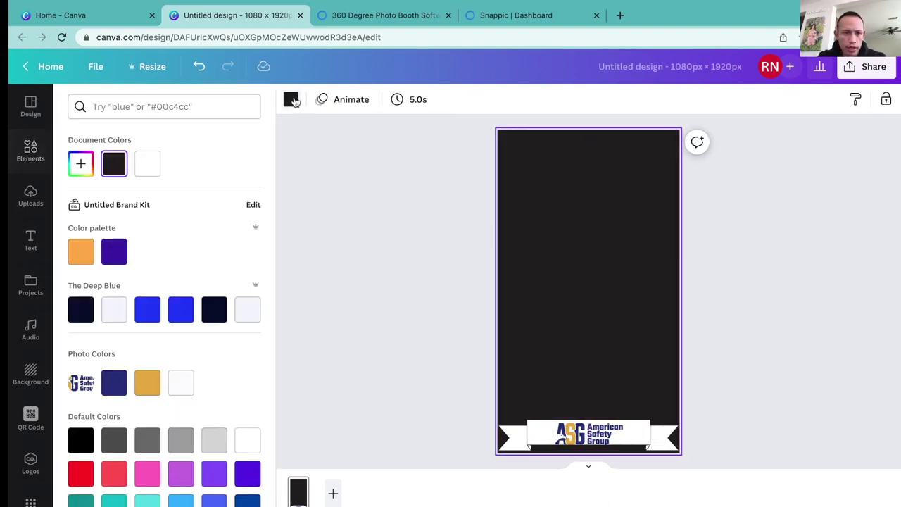
click(182, 388)
click(364, 348)
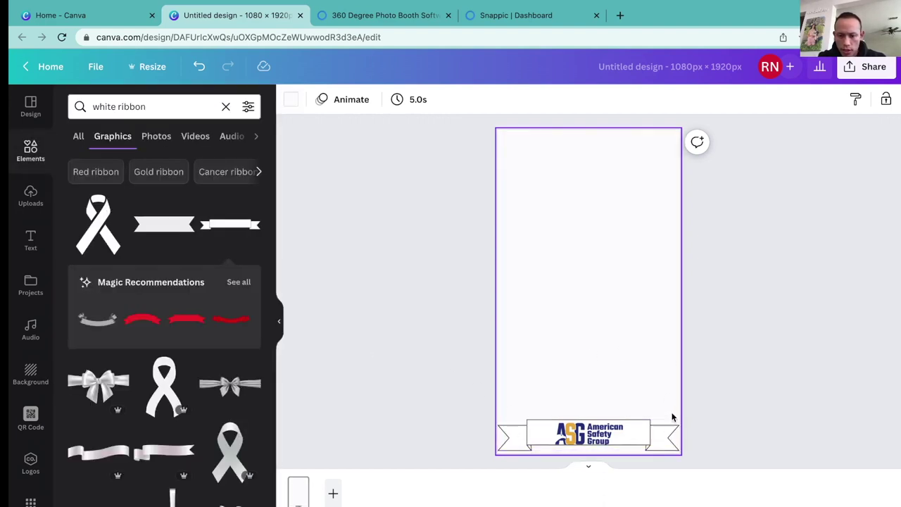
Search the graphics for "blue border" and delete the white ribbon behind the logo.
triple_click(170, 106)
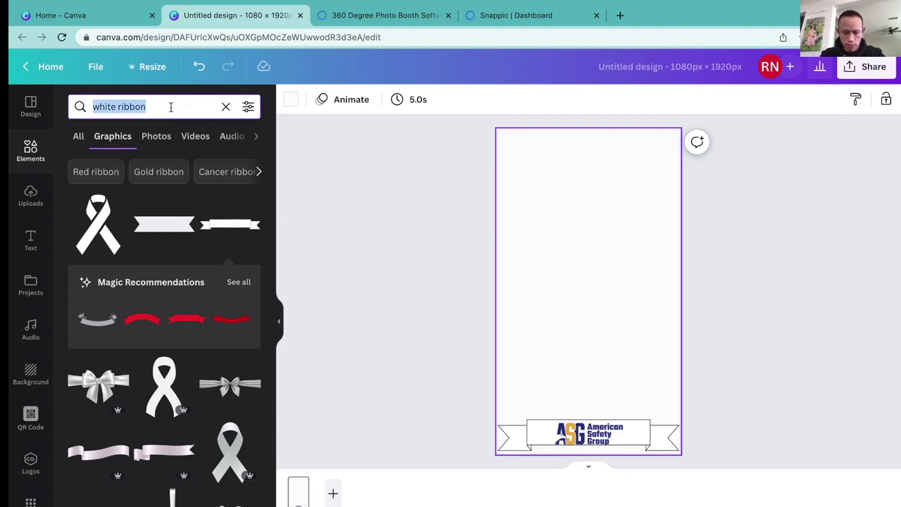
text(blue borde)
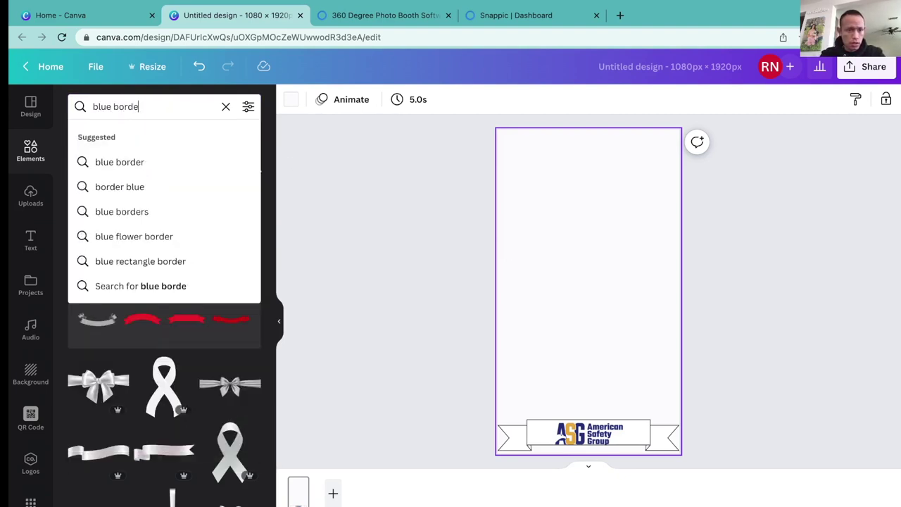
text(r)
key(Return)
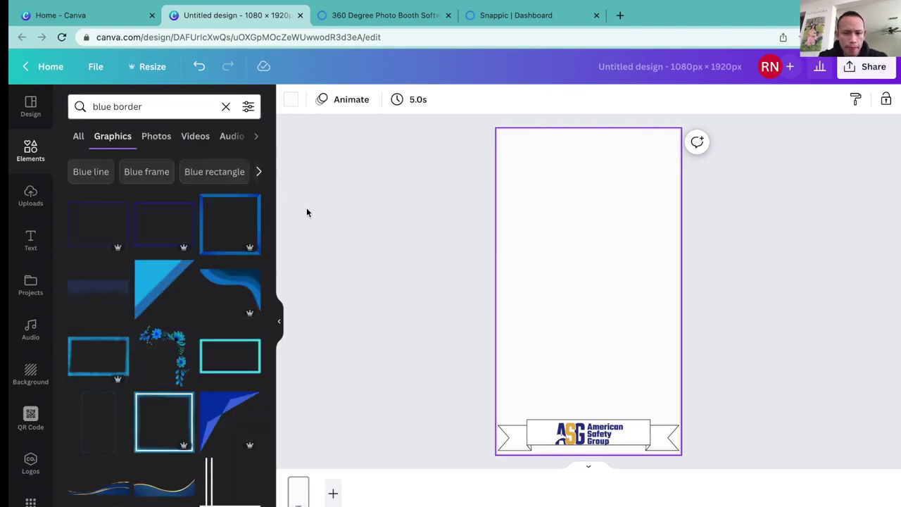
drag(542, 442, 544, 367)
key(Delete)
Search the graphics for "white circle" and place a solid white circle near the middle of the page.
click(152, 106)
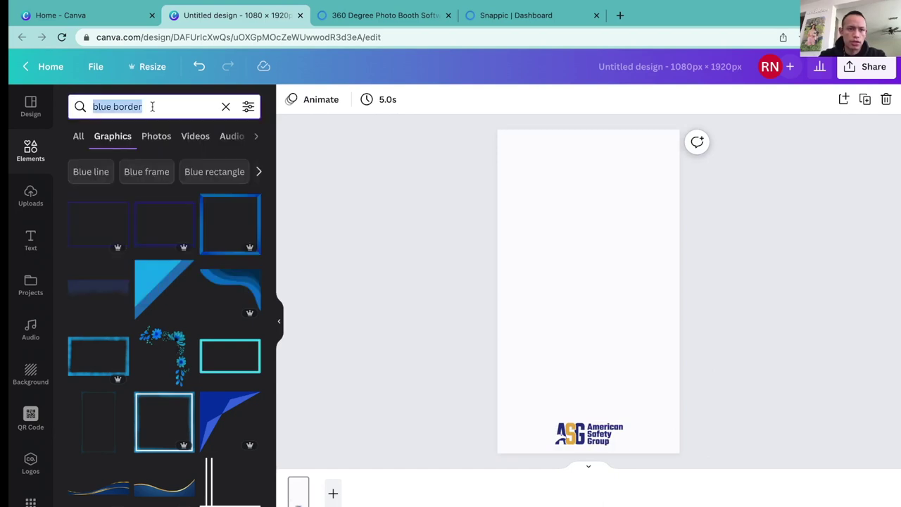
text(white circle)
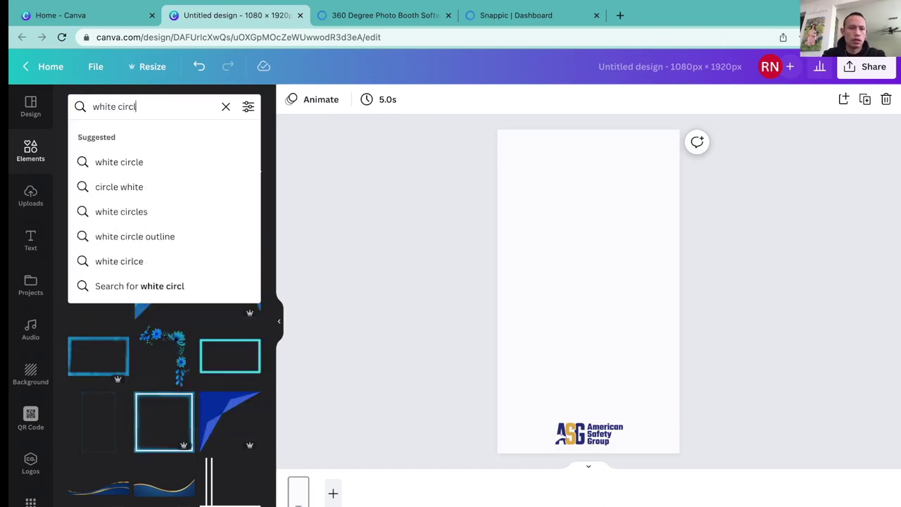
key(Return)
drag(160, 236, 533, 298)
Set the page background to the bright blue from The Deep Blue palette.
click(523, 140)
click(291, 99)
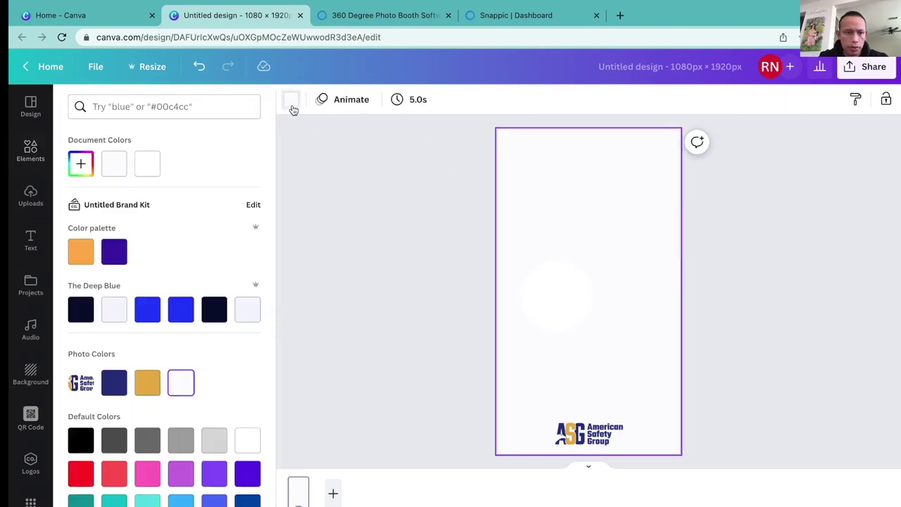
click(147, 310)
Move the white circle to the bottom-right corner of the page and layer the logo in front of it.
drag(566, 298, 645, 407)
drag(592, 431, 622, 407)
click(766, 103)
click(622, 138)
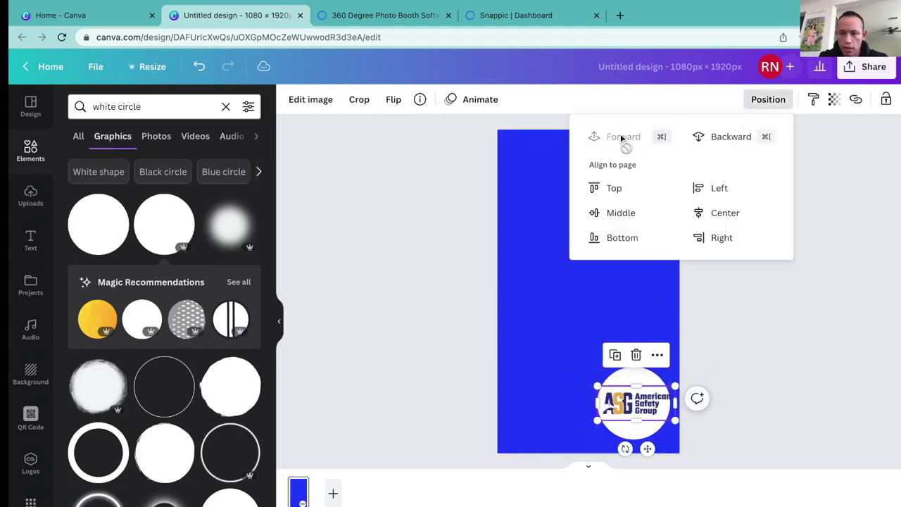
Nudge the logo so that it sits centered inside the white circle.
click(555, 342)
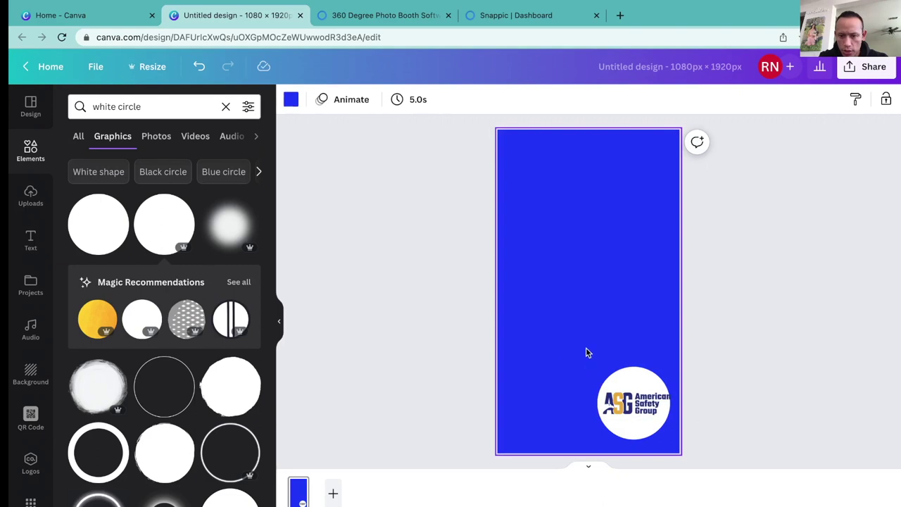
click(631, 405)
drag(632, 405, 634, 406)
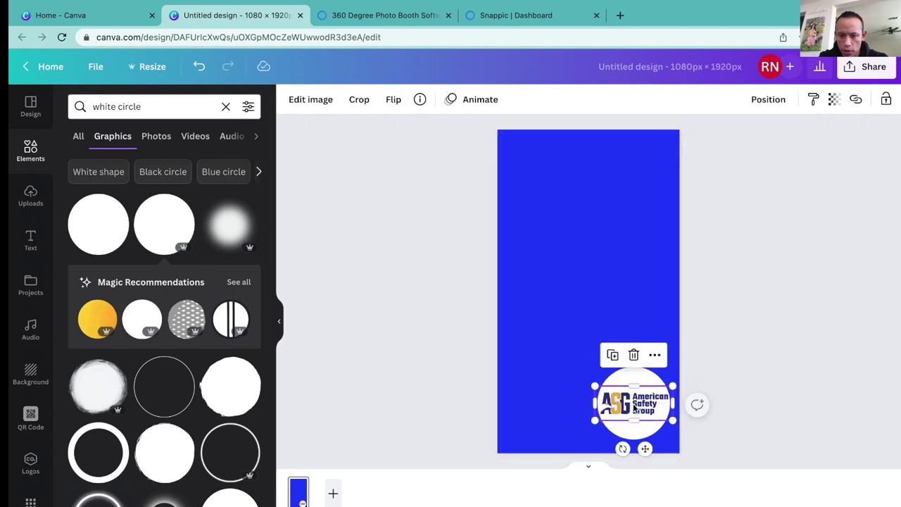
Scale down the logo together with its white circle and move both to the bottom-left corner of the page.
click(634, 311)
drag(578, 334, 621, 391)
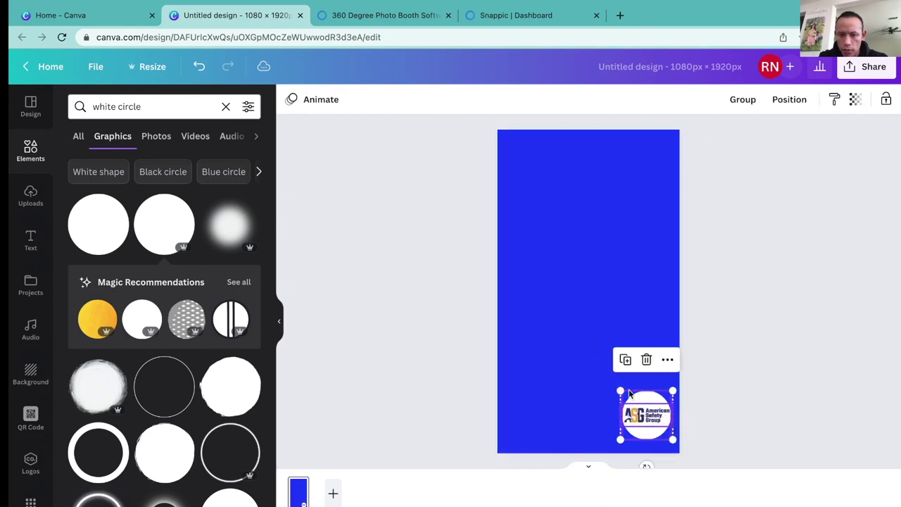
click(698, 370)
drag(622, 350, 525, 410)
click(759, 355)
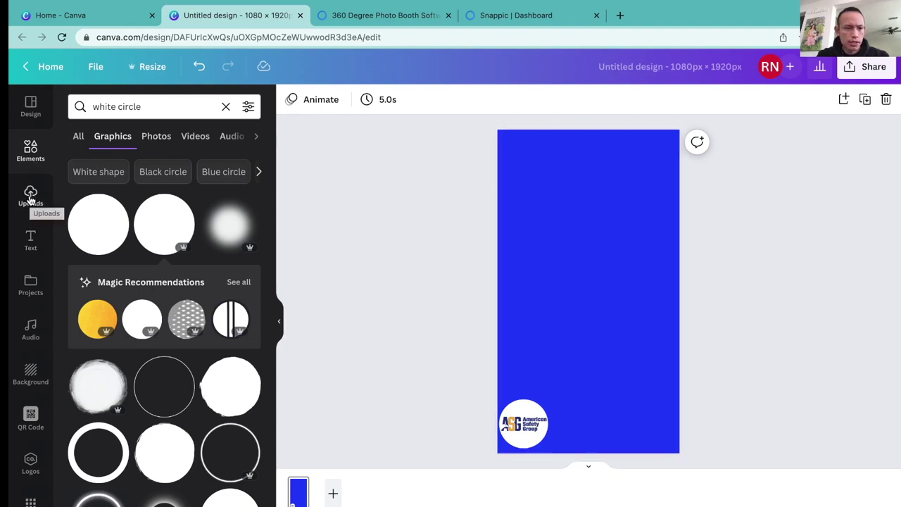
Add the "RODEO" font combination from the text library to the page.
click(30, 238)
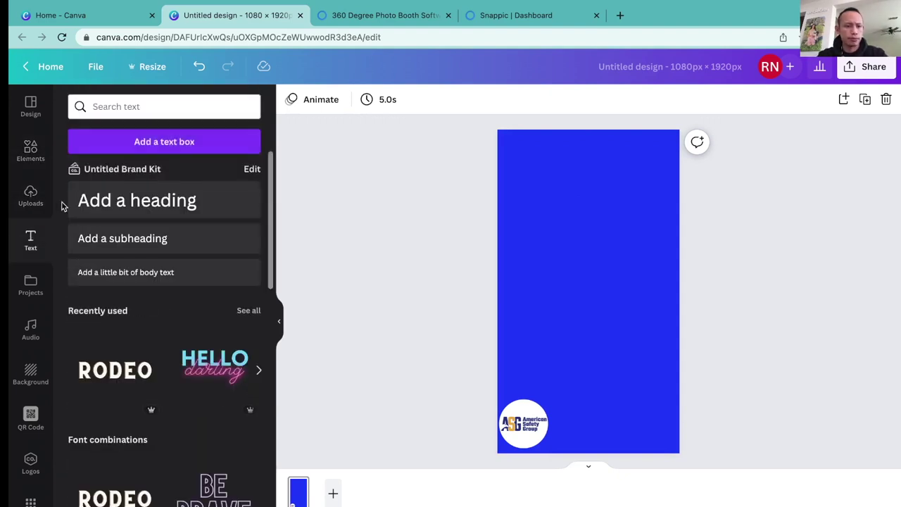
scroll(148, 309, down, 4)
scroll(140, 299, up, 1)
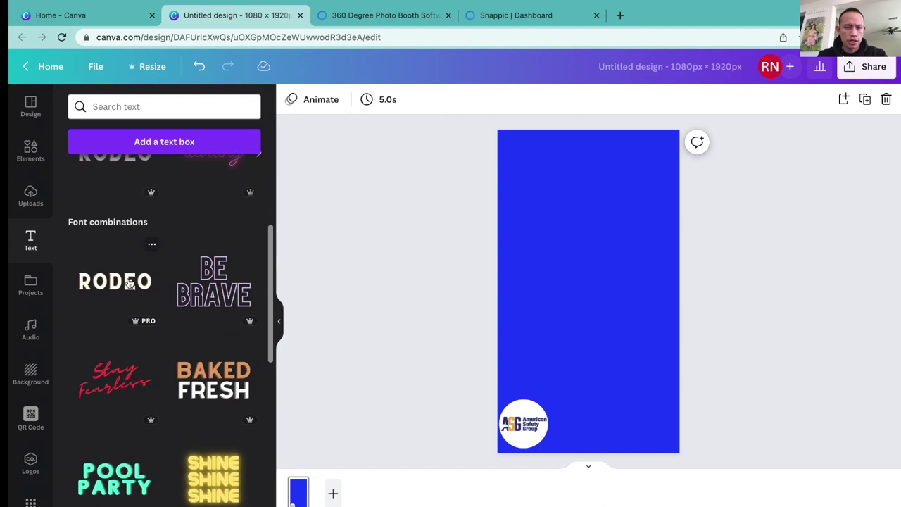
click(129, 282)
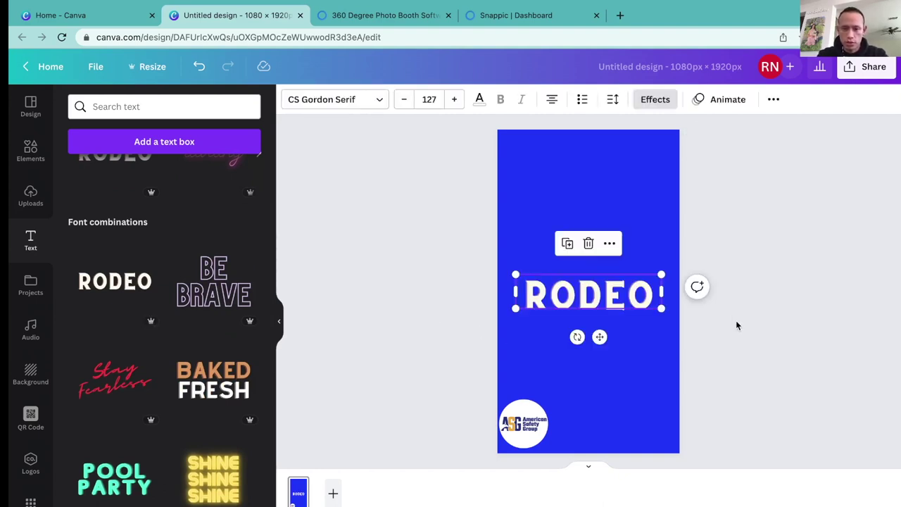
Replace the RODEO wording with "YOUR ARE APPRECIATED".
double_click(619, 301)
text(WE)
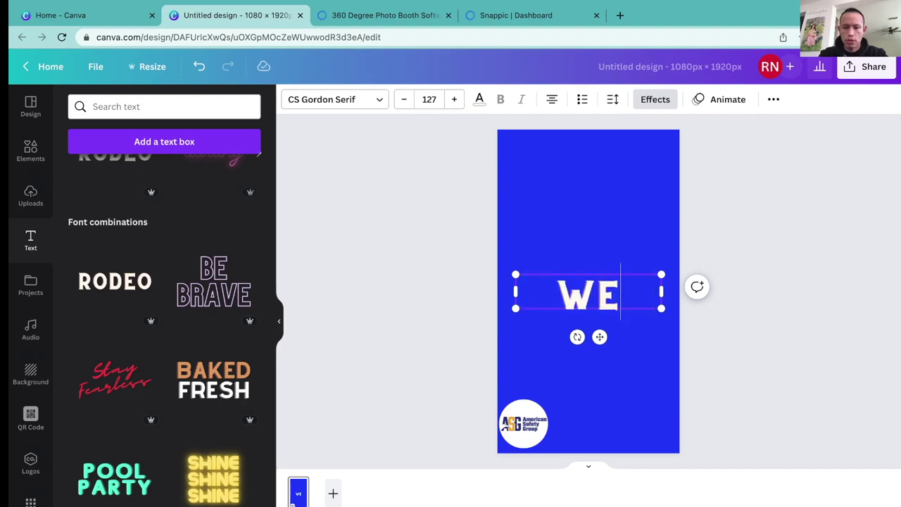
key(BackSpace)
key(BackSpace)
key(BackSpace)
text(YO)
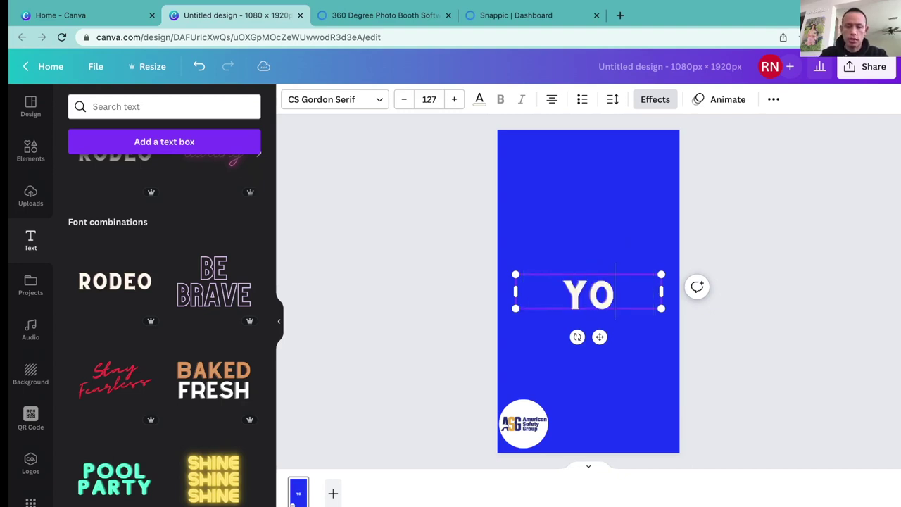
text(UR ARE APP)
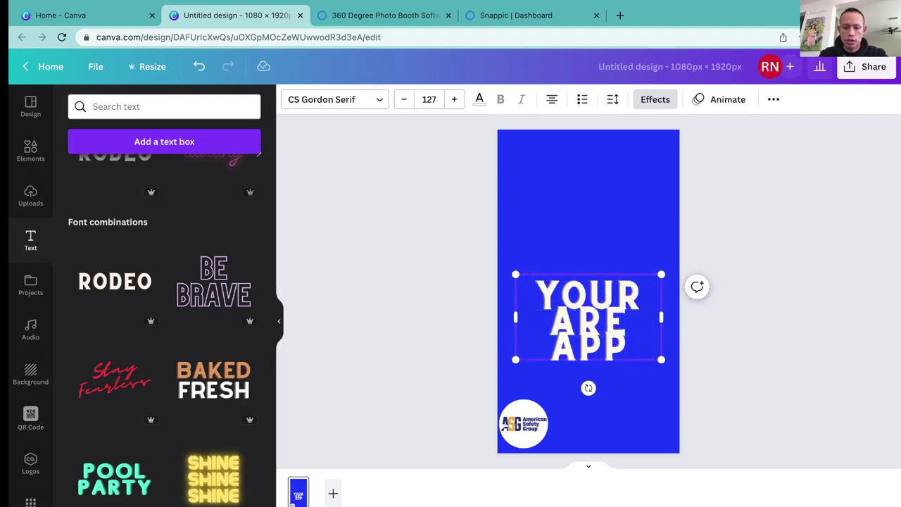
text(RECIATED)
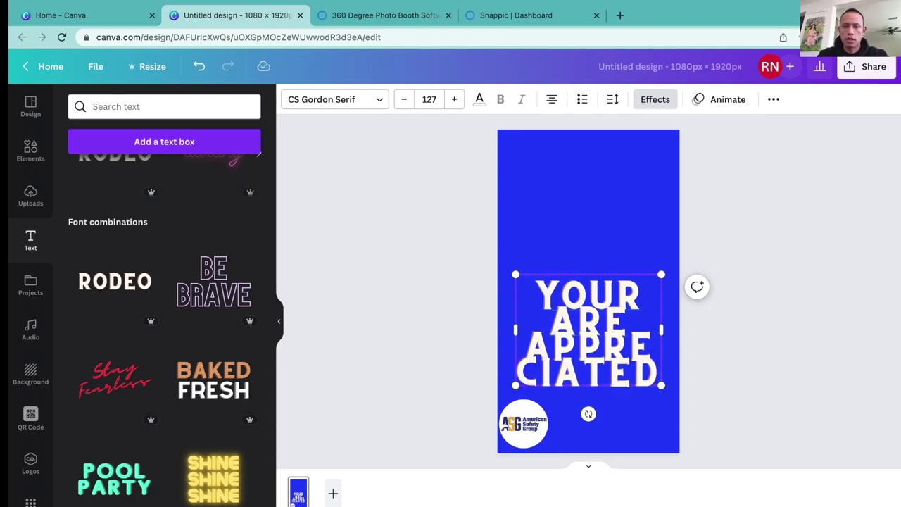
Reduce the font size of the "YOUR ARE APPRECIATED" text to 32.8 and move the text slightly higher on the page.
click(403, 99)
click(403, 99)
click(404, 100)
click(404, 99)
click(404, 99)
click(403, 99)
click(404, 100)
click(404, 99)
click(404, 100)
click(404, 99)
click(403, 99)
click(404, 99)
click(404, 100)
click(404, 100)
click(404, 99)
click(403, 99)
click(404, 99)
click(404, 99)
click(403, 99)
click(404, 99)
click(404, 99)
click(404, 99)
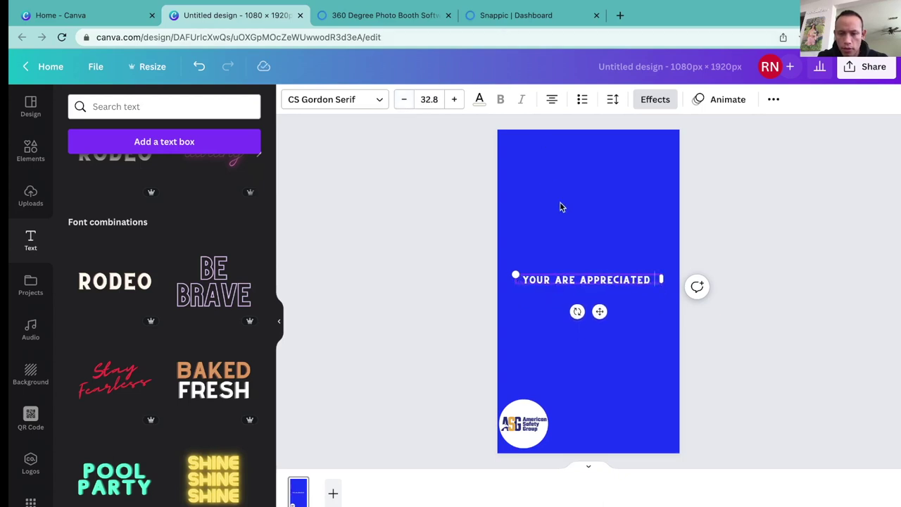
click(582, 239)
click(586, 281)
drag(585, 281, 587, 263)
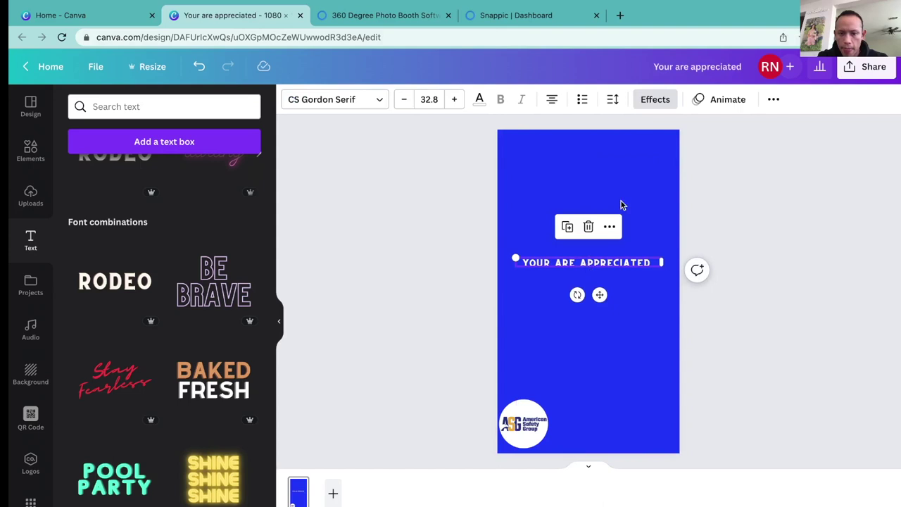
Change the text's effect style to Neon with an intensity of 100.
click(656, 100)
click(656, 100)
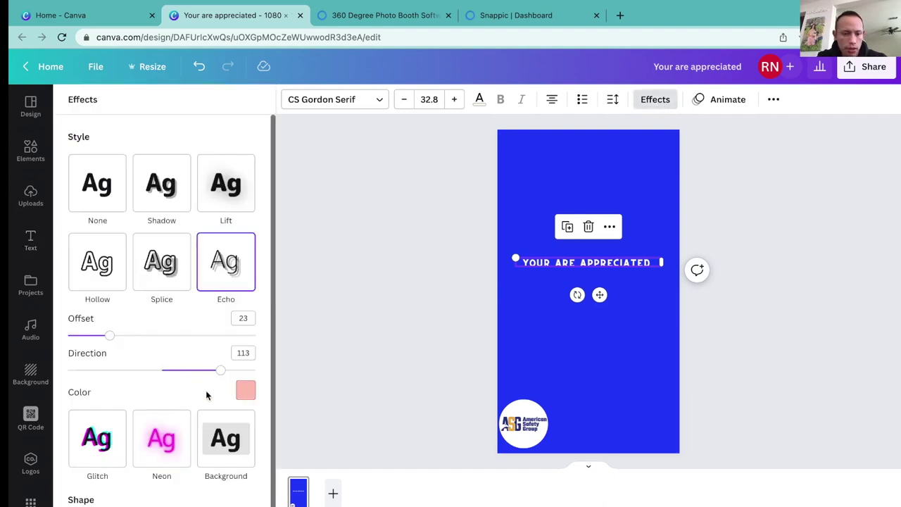
scroll(206, 396, down, 1)
click(167, 417)
drag(163, 420, 288, 415)
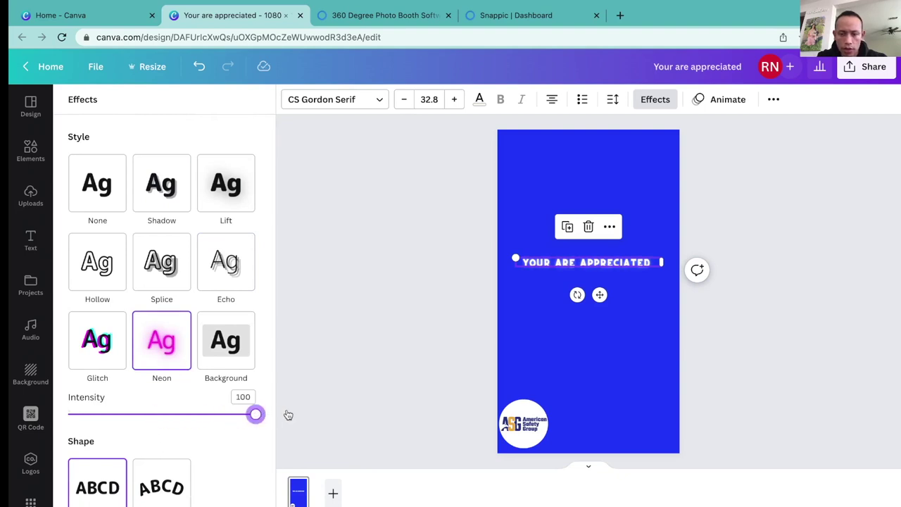
Set the text color to the bright blue from the document colors.
click(479, 99)
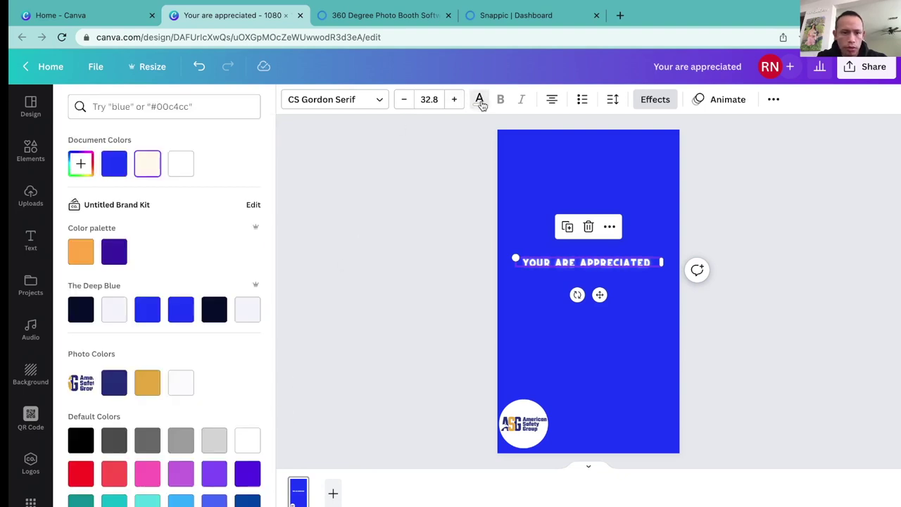
click(112, 169)
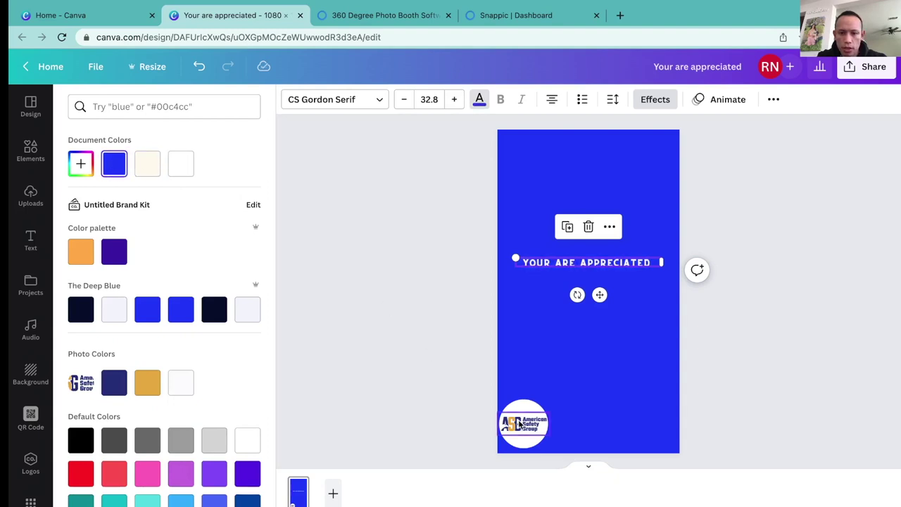
key(Escape)
Change the page background to the gold photo color taken from the logo.
click(535, 198)
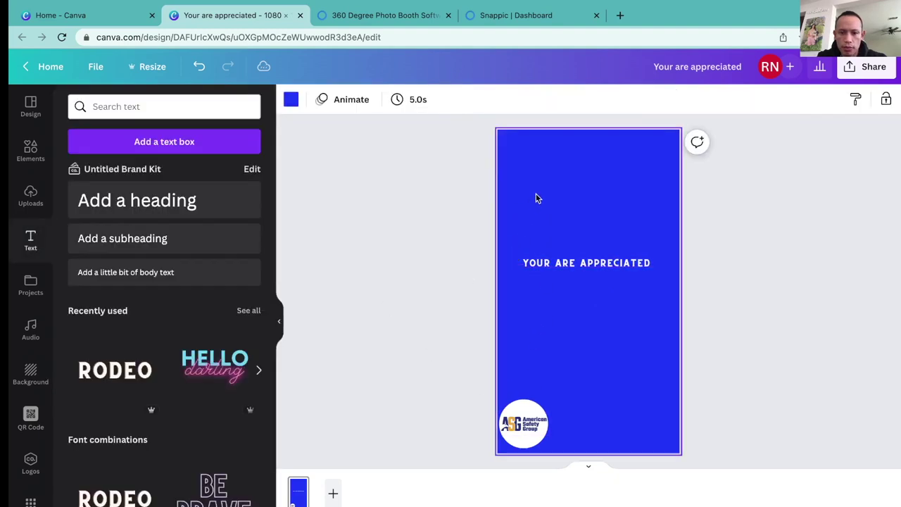
click(291, 101)
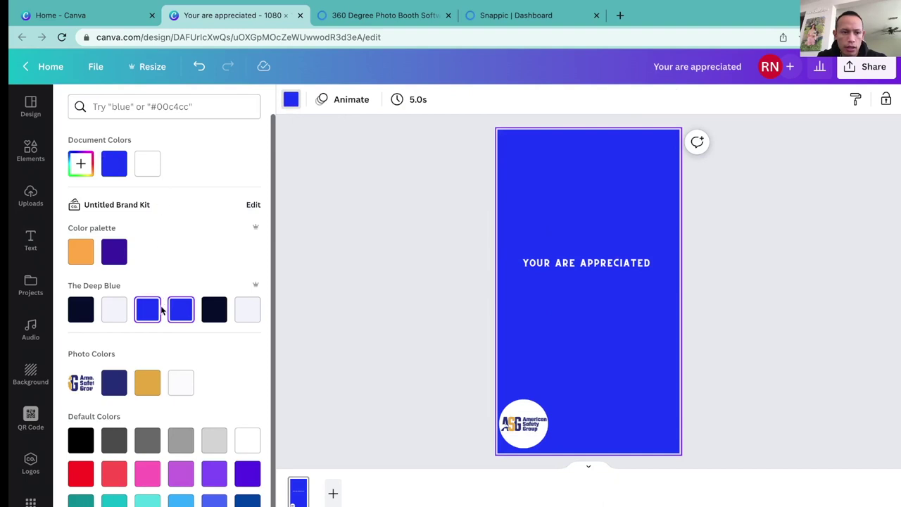
click(147, 382)
Move the text beside the logo at the bottom of the page and remove the page's background color.
drag(577, 276, 625, 424)
click(747, 358)
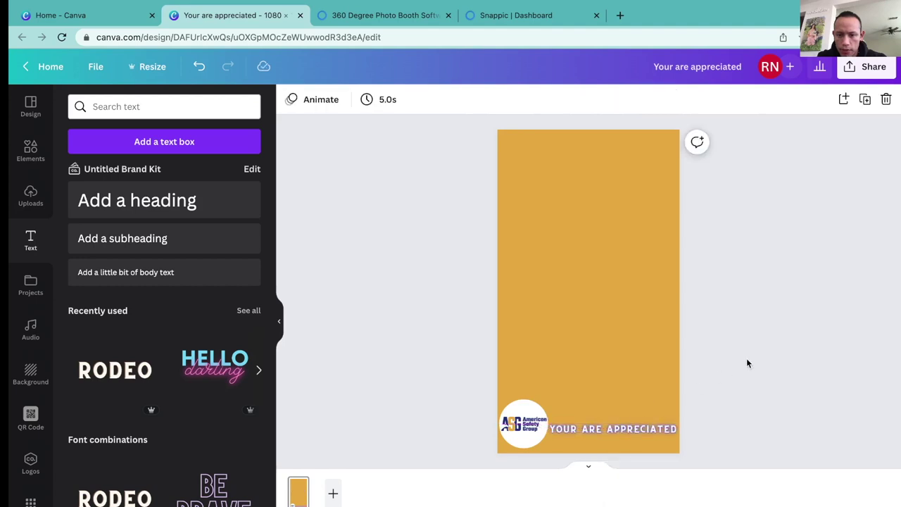
click(626, 431)
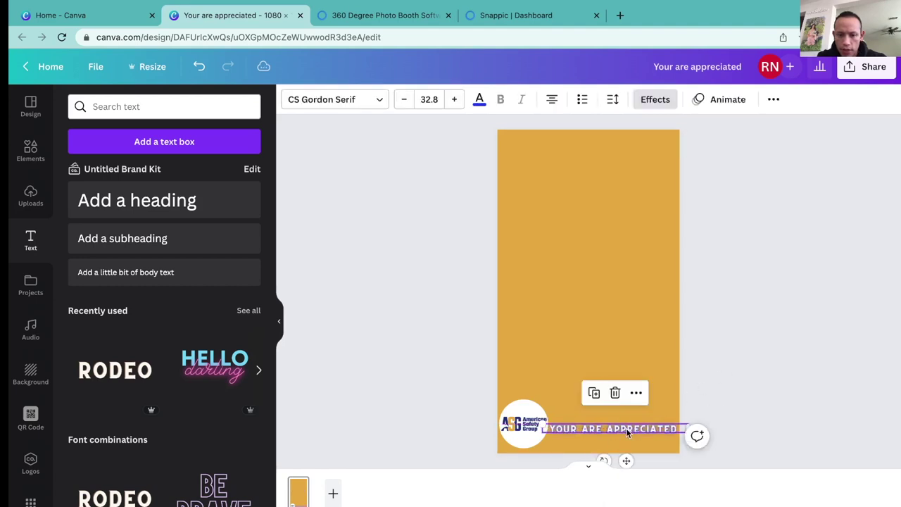
click(555, 215)
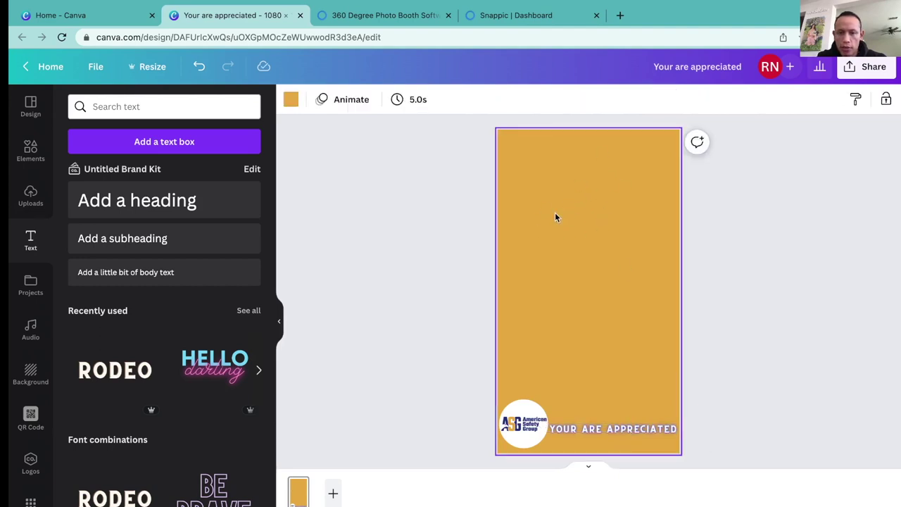
key(Delete)
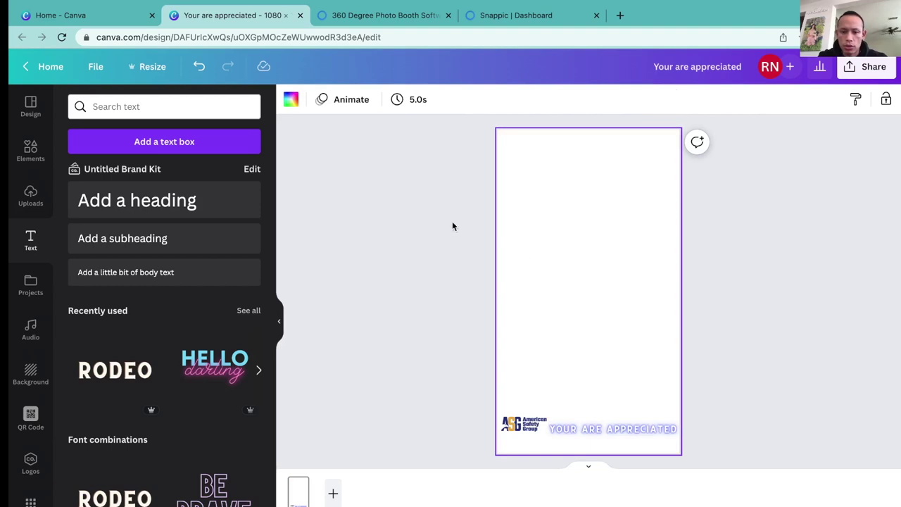
Search the text library for "yellow cloud".
click(162, 109)
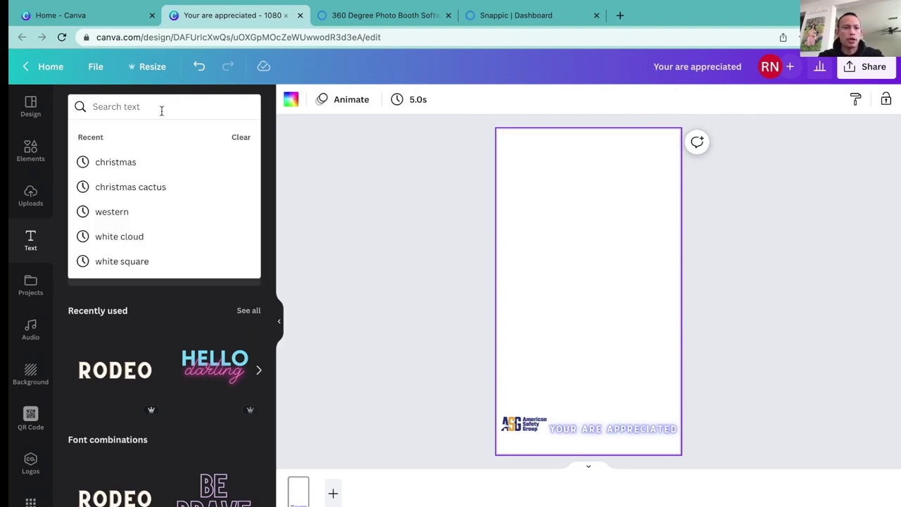
text(clou)
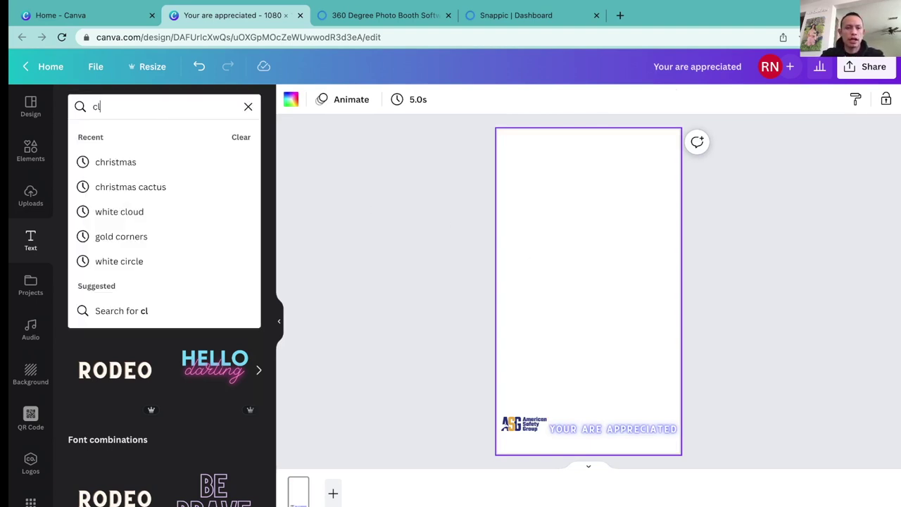
key(BackSpace)
key(BackSpace)
key(BackSpace)
key(BackSpace)
text(clouds)
key(BackSpace)
key(BackSpace)
key(BackSpace)
key(BackSpace)
key(BackSpace)
key(BackSpace)
text(yel)
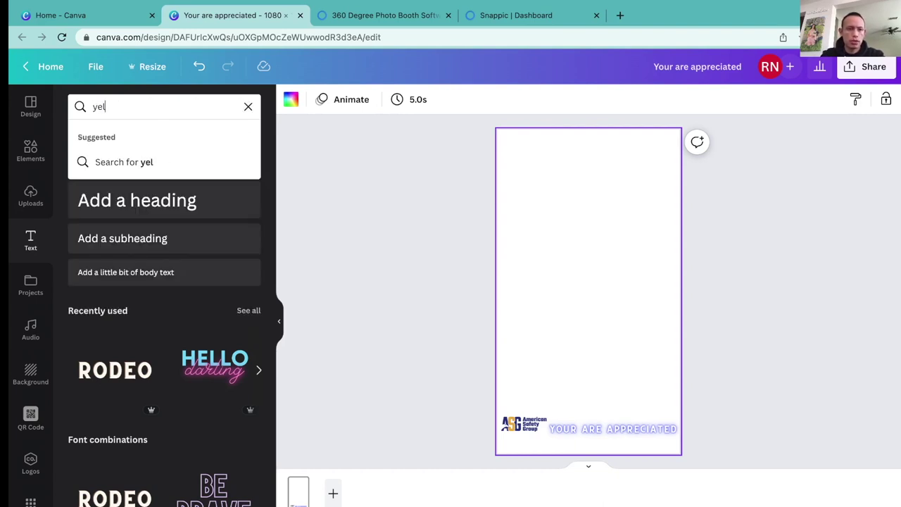
text(low cloud)
key(Return)
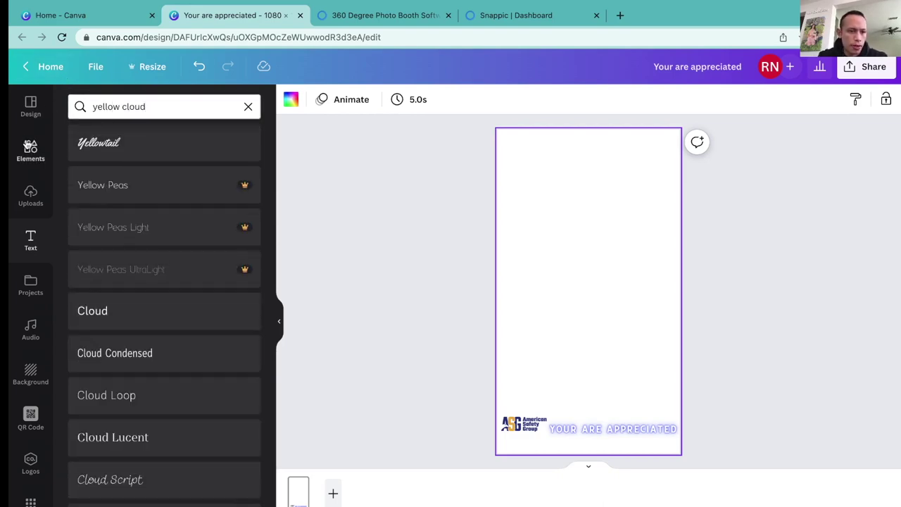
Search the graphics elements for "yellow cloud".
click(30, 150)
click(120, 107)
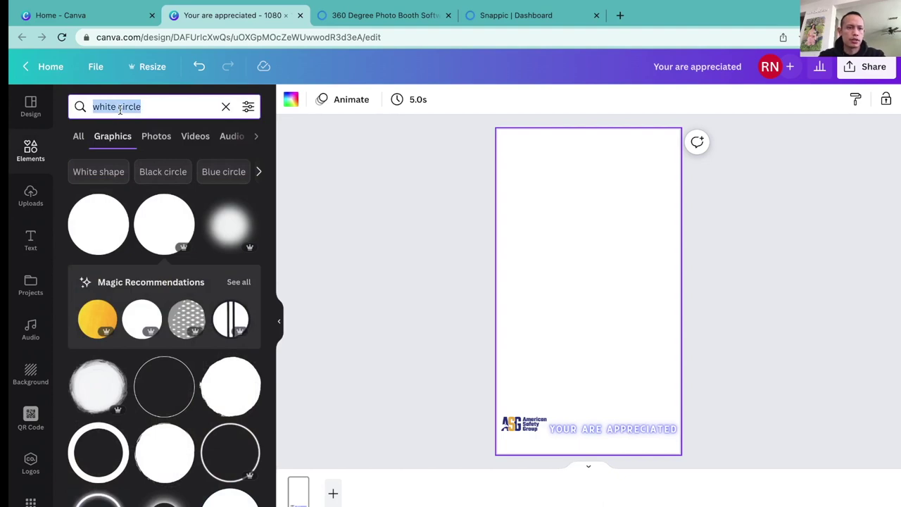
text(yellow cloud)
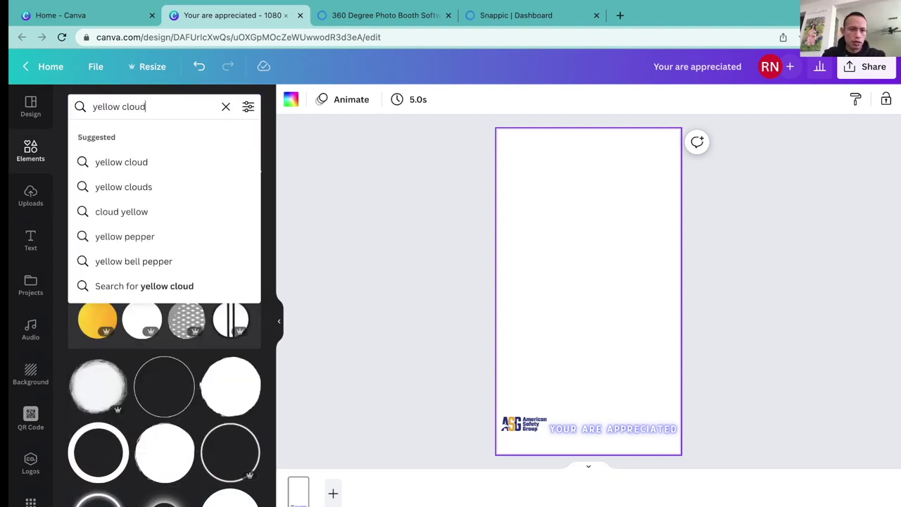
key(Return)
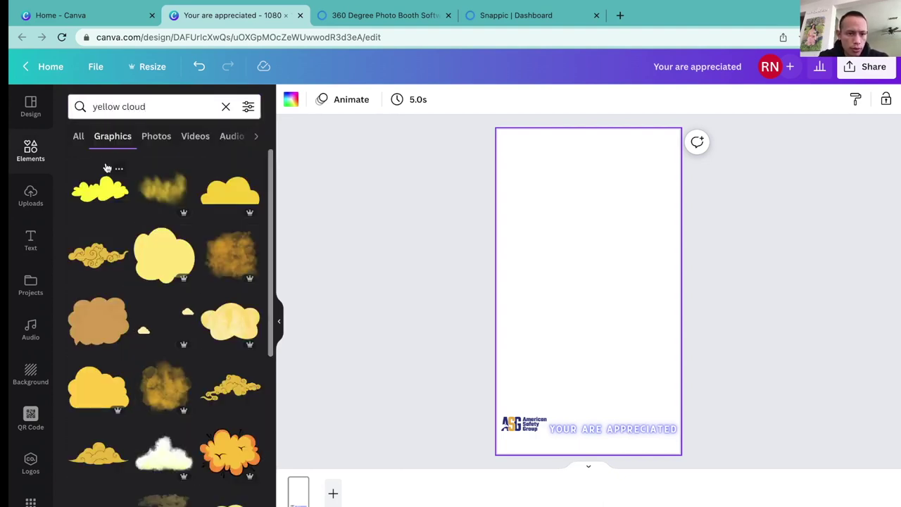
Place the orange smoky cloud graphic from the results in the upper part of the page.
scroll(144, 216, down, 4)
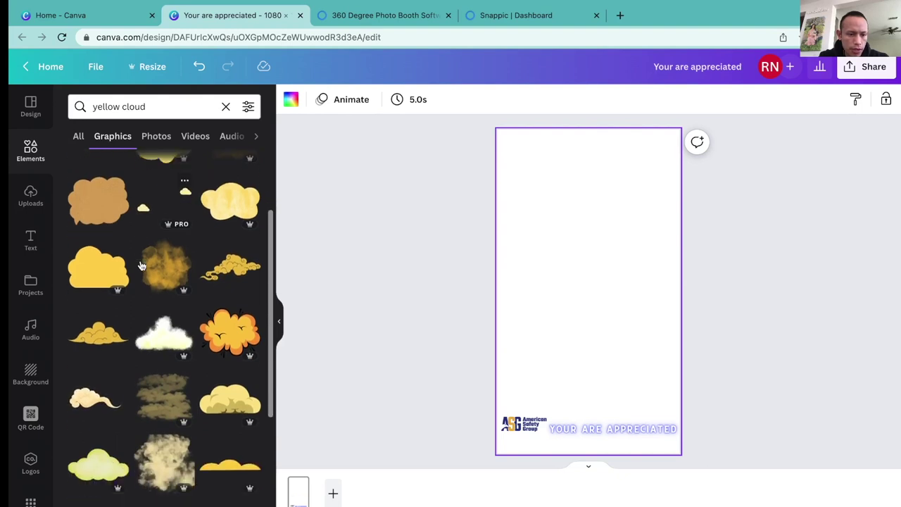
scroll(141, 265, down, 6)
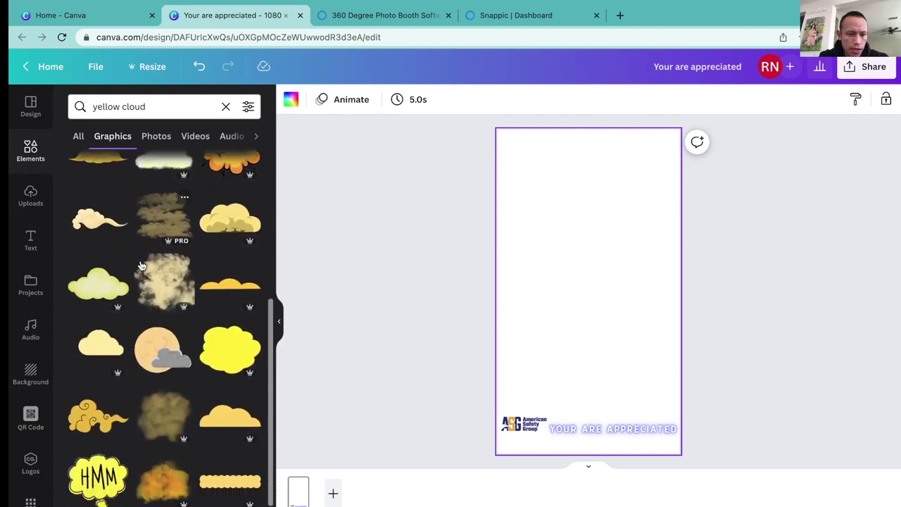
scroll(141, 266, down, 3)
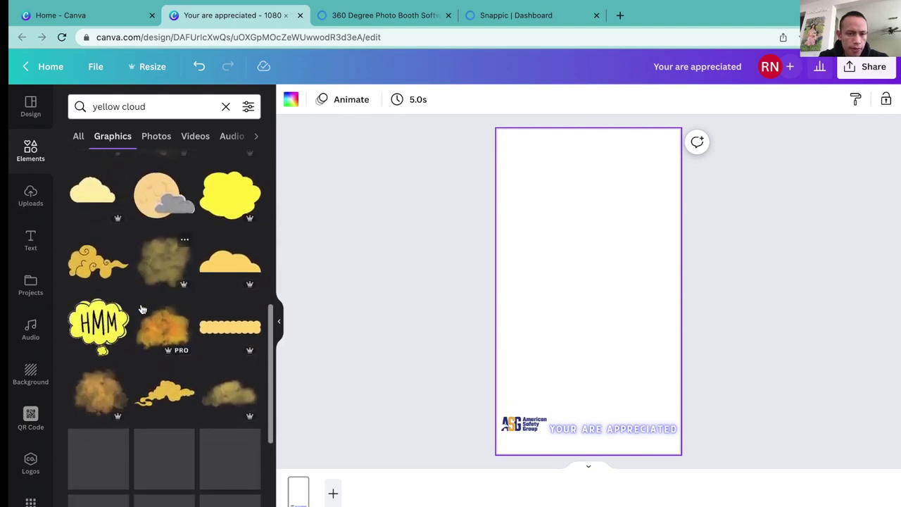
click(156, 339)
drag(573, 295, 583, 218)
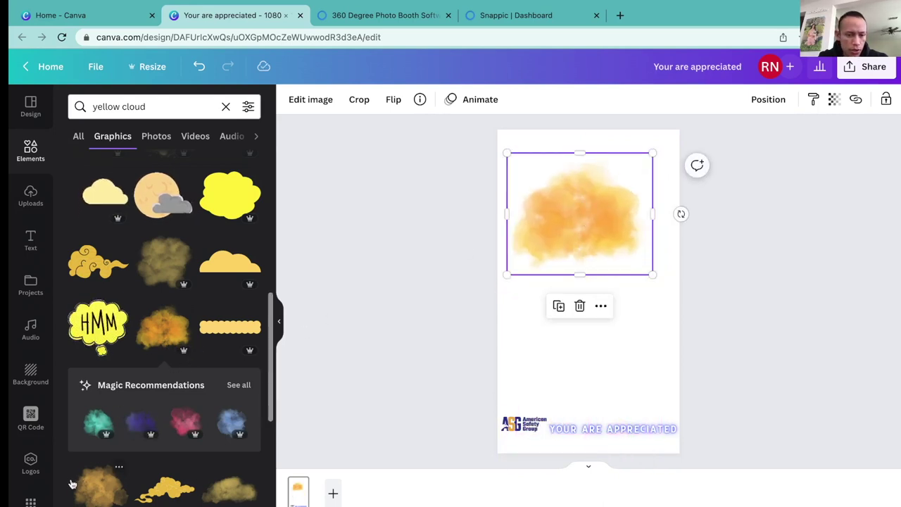
click(97, 489)
drag(606, 283, 617, 343)
key(Delete)
Shrink the orange cloud to about half its size and move it to the page bottom behind the start of the text.
click(593, 257)
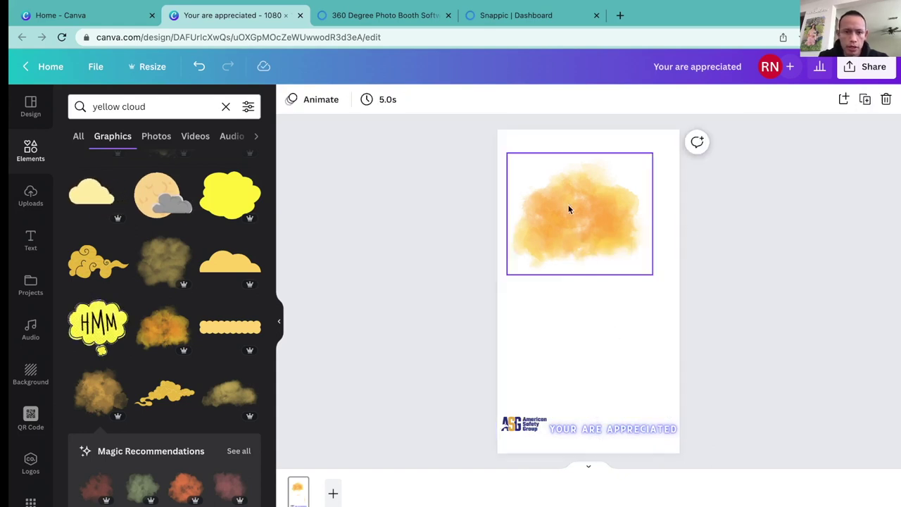
drag(653, 153, 592, 228)
drag(547, 253, 572, 450)
Add a second copy of the orange smoky cloud and place it overlapping the first, behind the middle of the text.
click(161, 322)
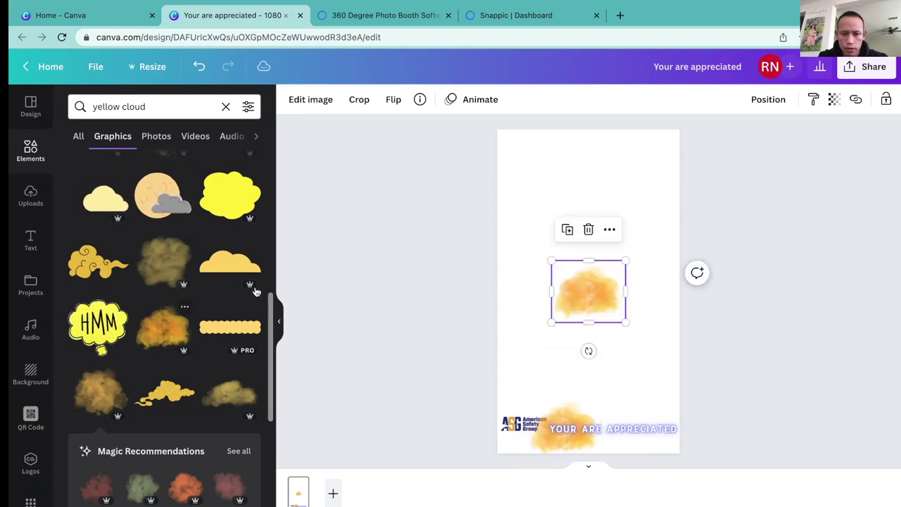
drag(597, 301, 617, 435)
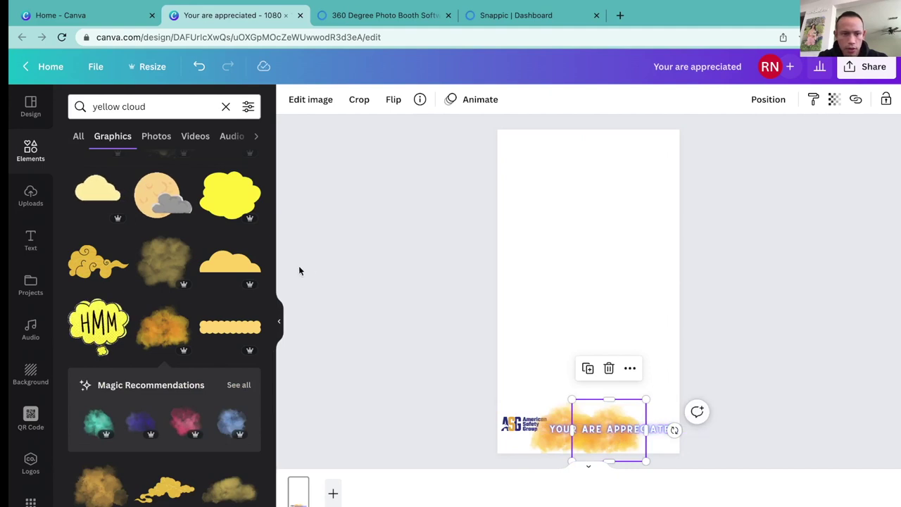
Add a third copy of the orange smoky cloud and place it at the page's lower edge behind the end of the text.
click(164, 325)
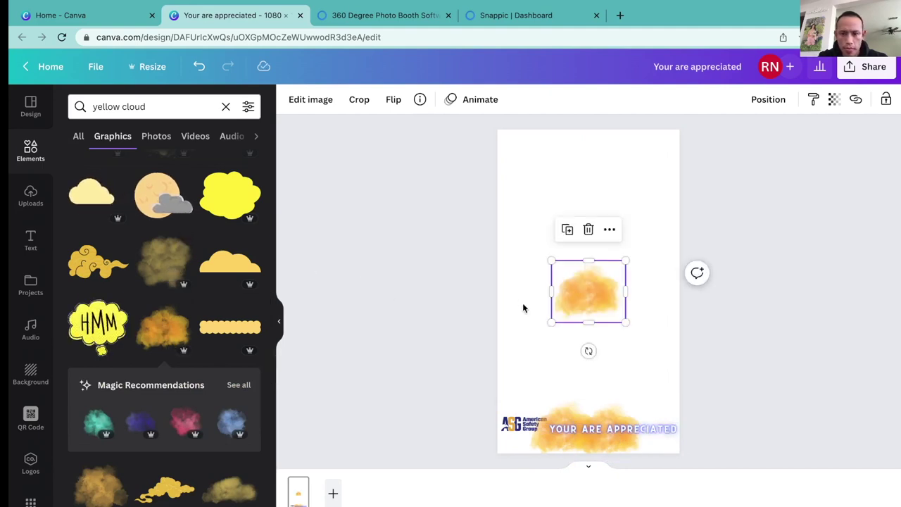
drag(595, 302, 662, 435)
click(623, 335)
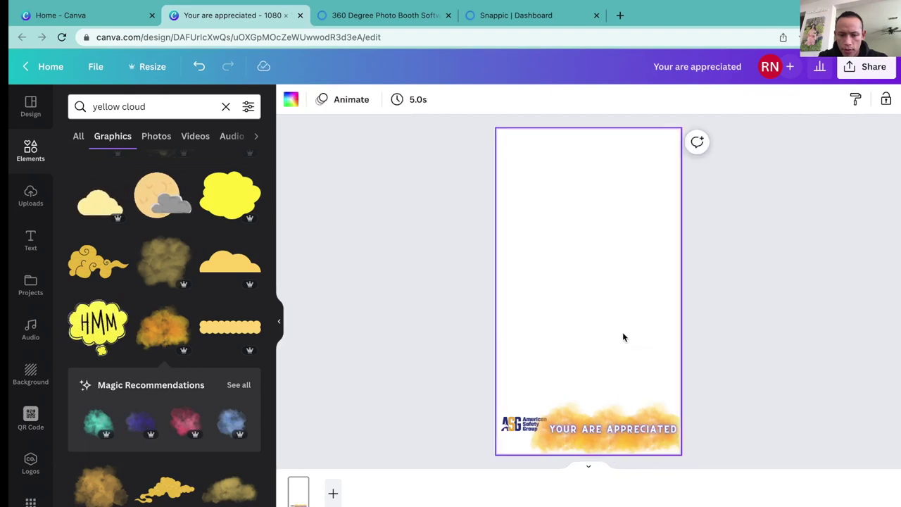
Bring the American Safety Group logo forward in the layer order over the clouds.
click(513, 428)
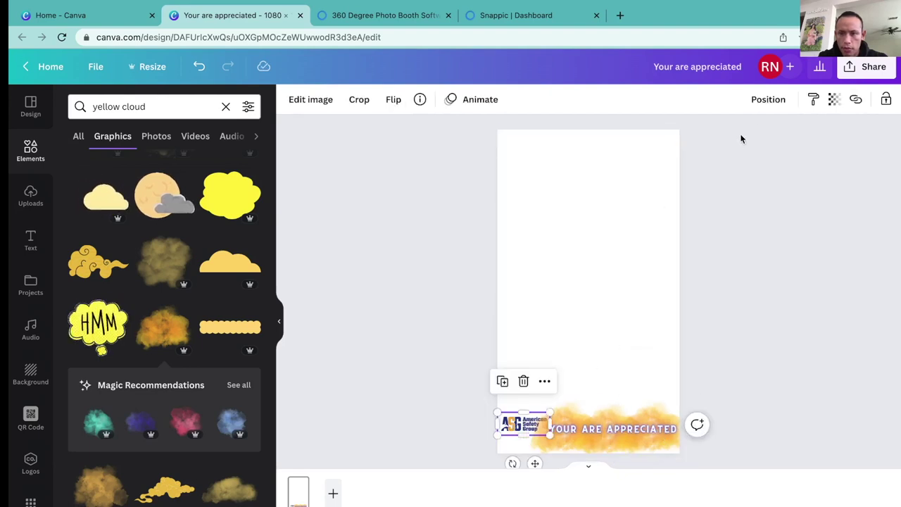
click(769, 99)
click(623, 137)
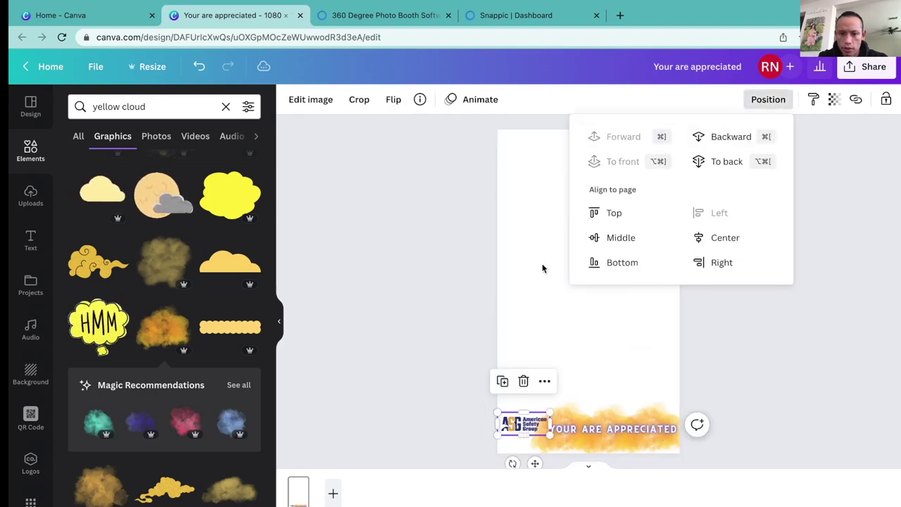
Fill the page background with the bright blue from The Deep Blue palette.
click(529, 298)
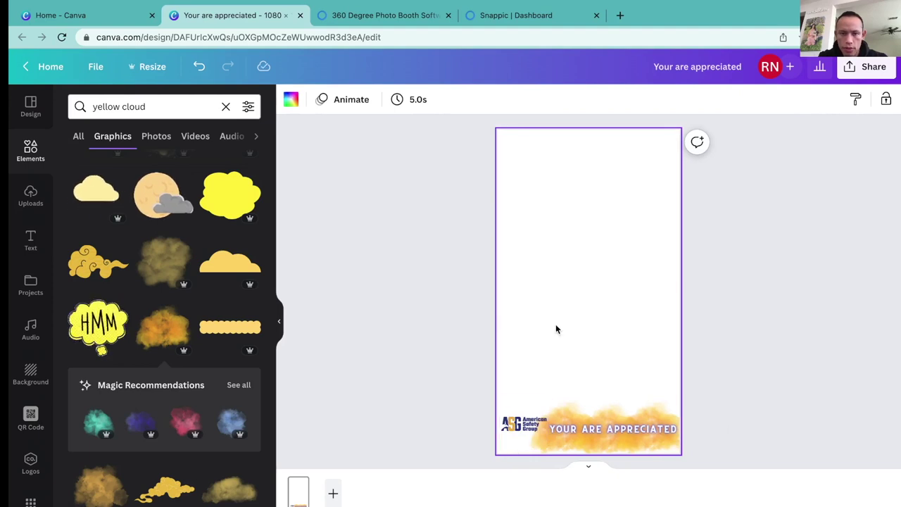
click(290, 105)
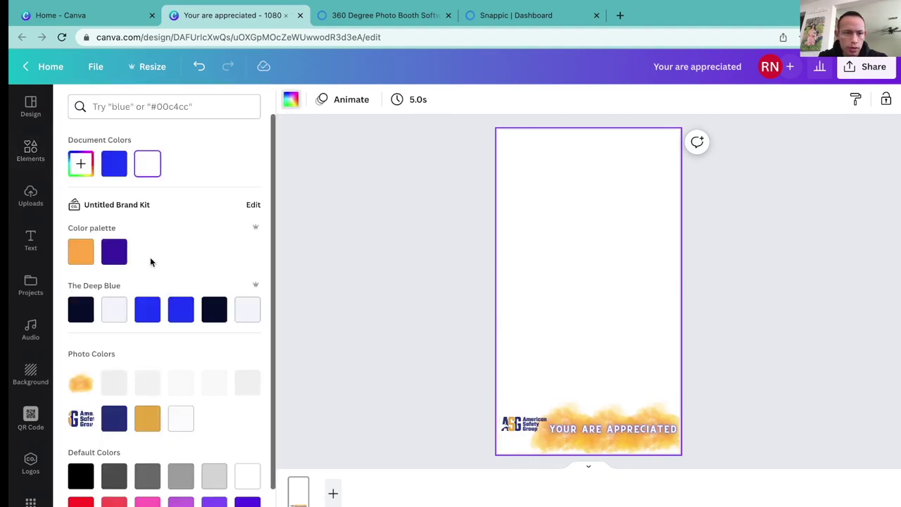
click(151, 310)
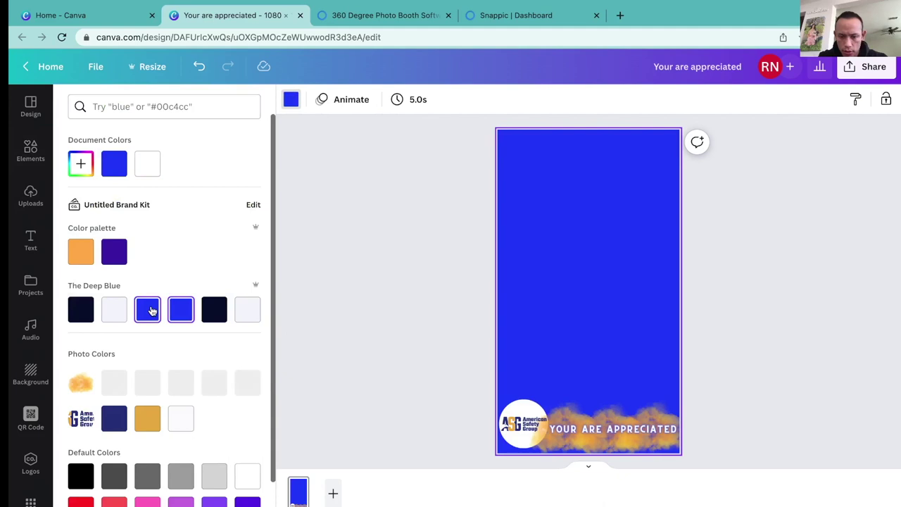
Send the first orange cloud to the back, behind the white circle under the logo.
click(562, 443)
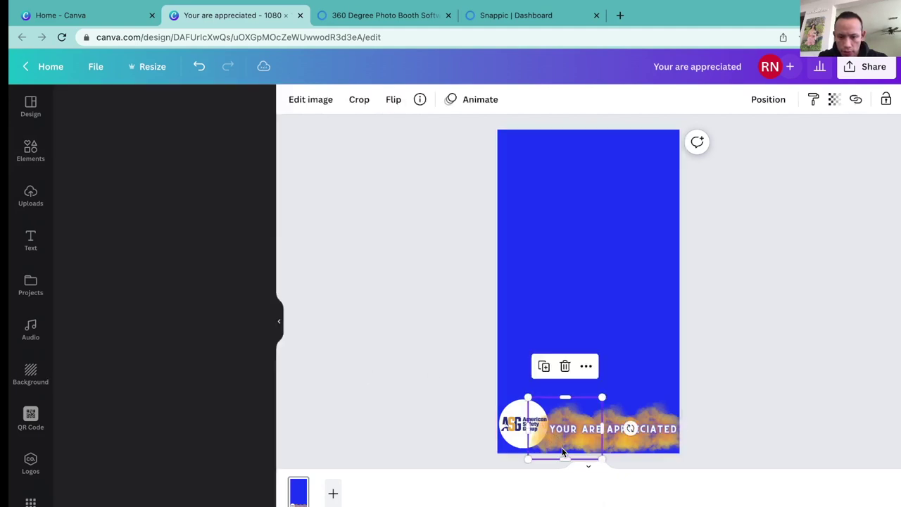
click(766, 102)
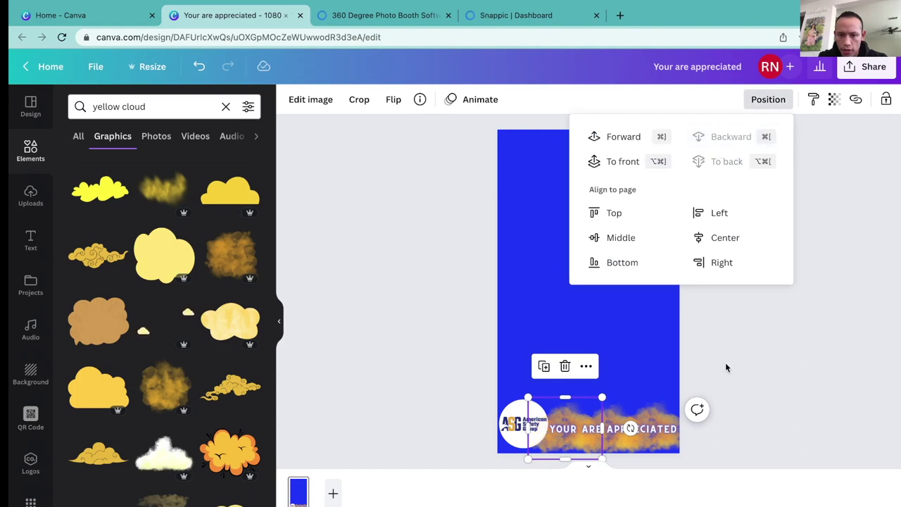
click(727, 367)
click(726, 368)
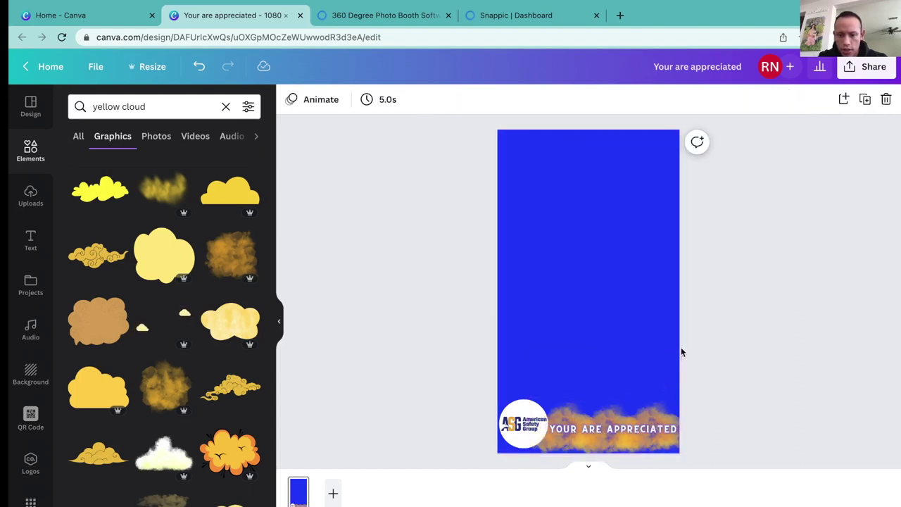
Search the graphics elements for "hands up".
click(155, 107)
double_click(155, 107)
text(hands up)
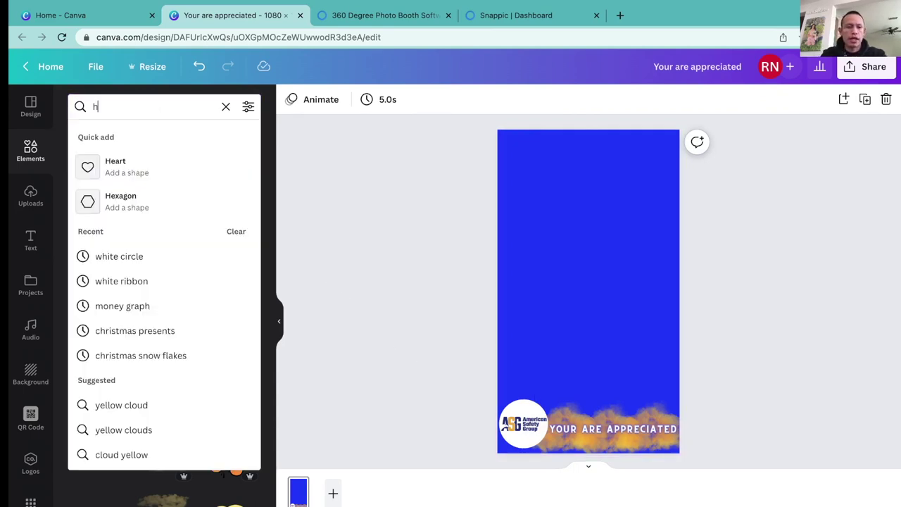
key(Return)
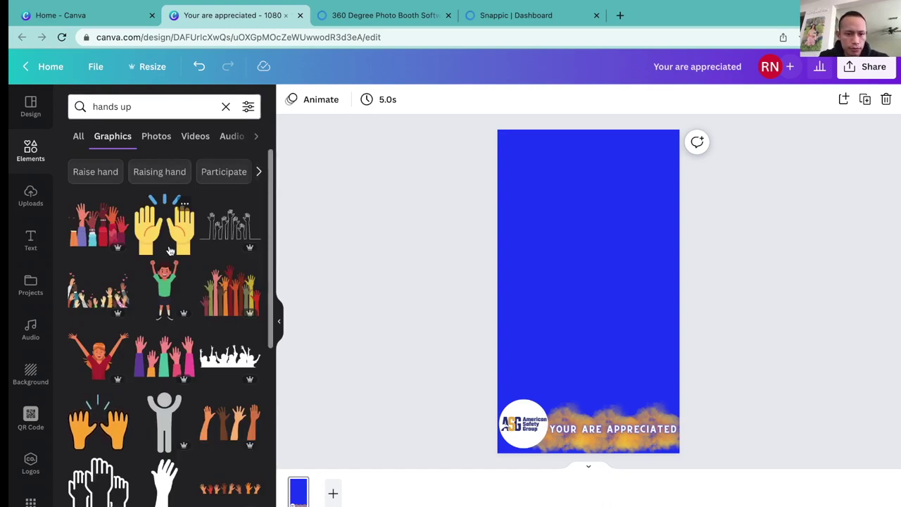
Place the white row of raised hands from the results near the middle of the page.
scroll(156, 289, down, 3)
scroll(157, 289, down, 5)
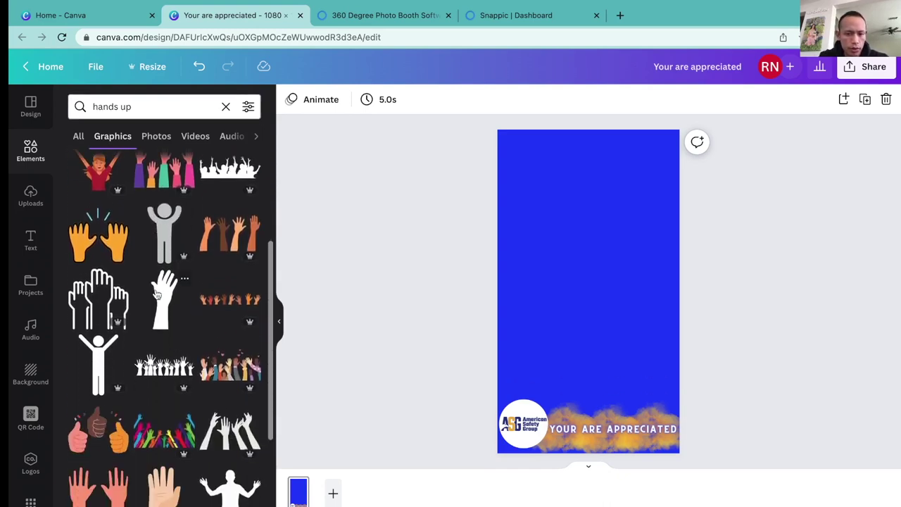
drag(156, 373, 565, 265)
Look through more raised-hands graphics and place the one with multicoloured sleeves on the page, below and beside the white hands.
scroll(210, 319, down, 2)
scroll(210, 319, down, 3)
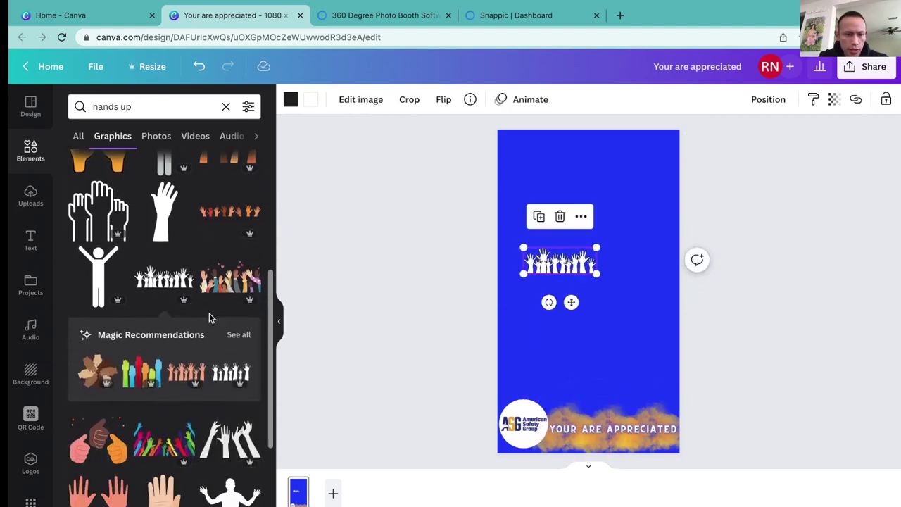
scroll(209, 313, down, 10)
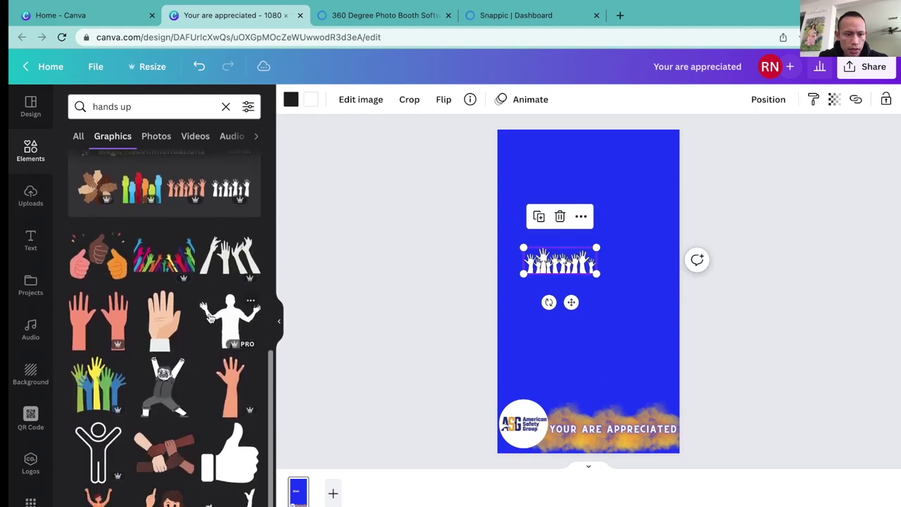
scroll(210, 319, down, 10)
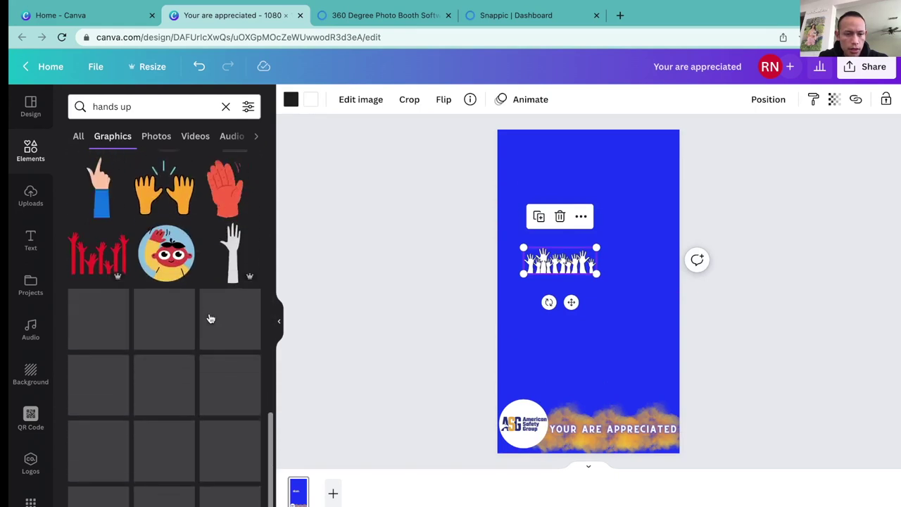
scroll(210, 319, down, 7)
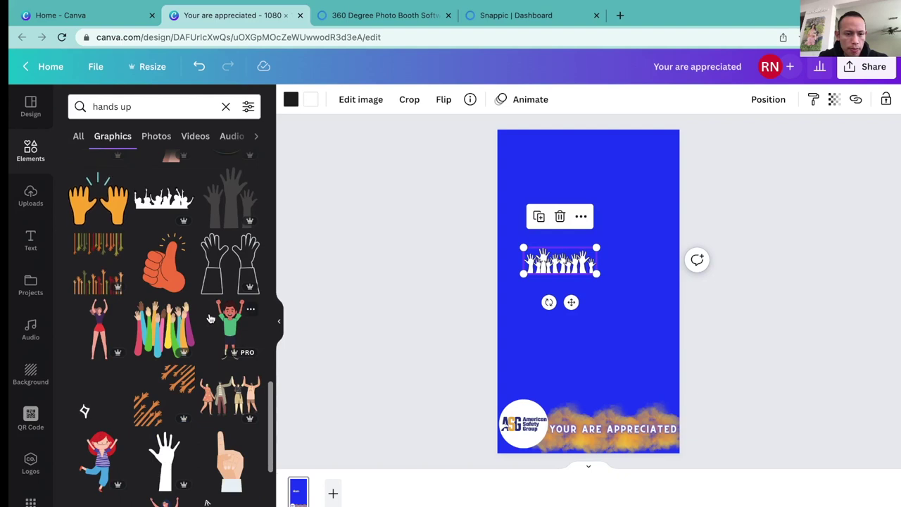
scroll(209, 319, down, 8)
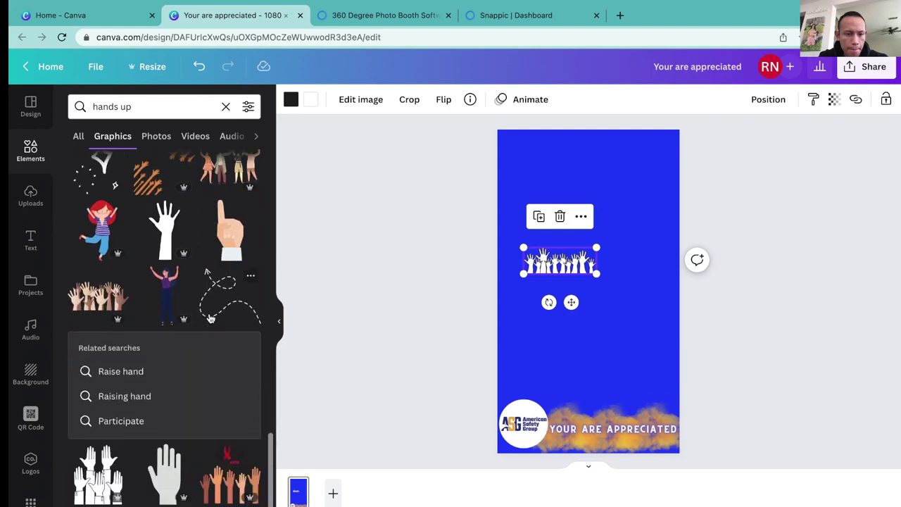
scroll(210, 319, down, 3)
scroll(210, 319, down, 4)
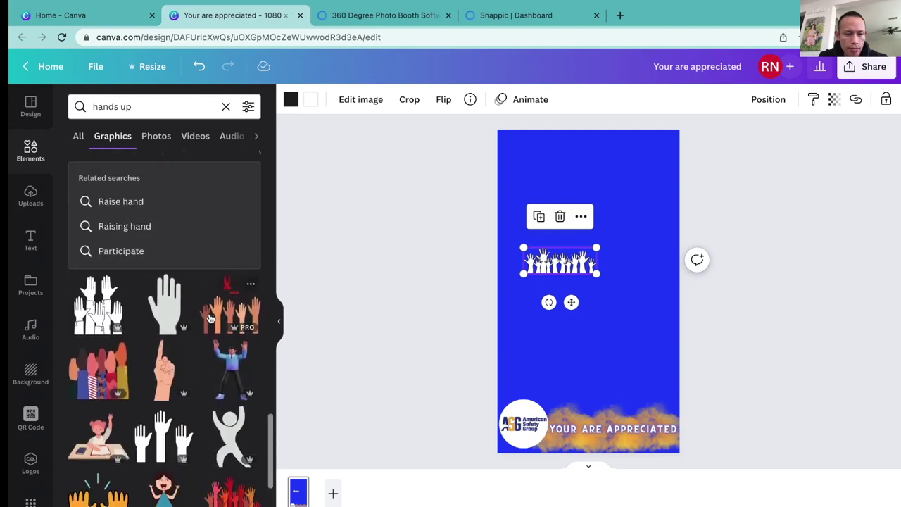
scroll(210, 319, down, 10)
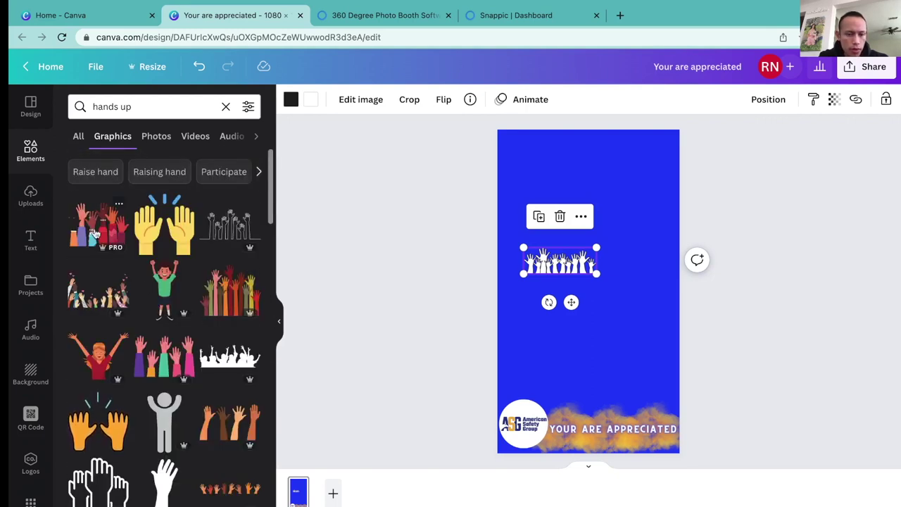
drag(129, 229, 633, 308)
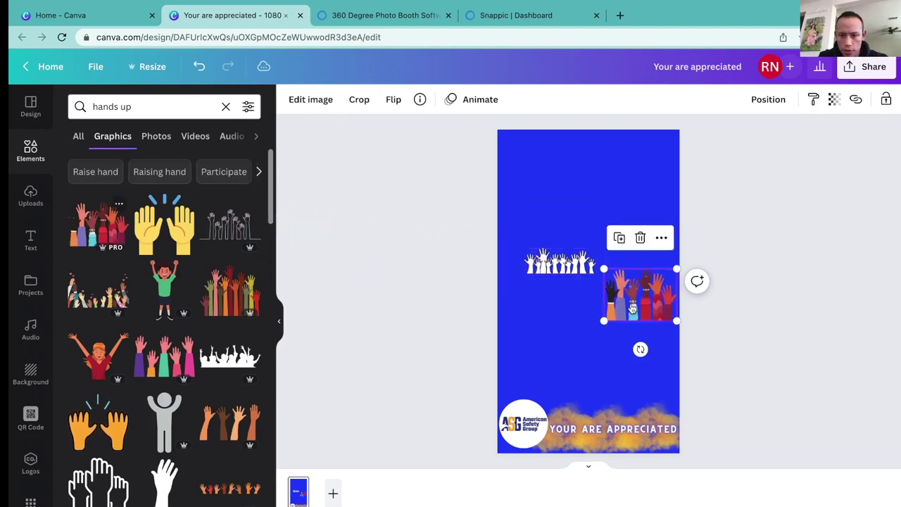
Set the page background colour to white.
click(531, 162)
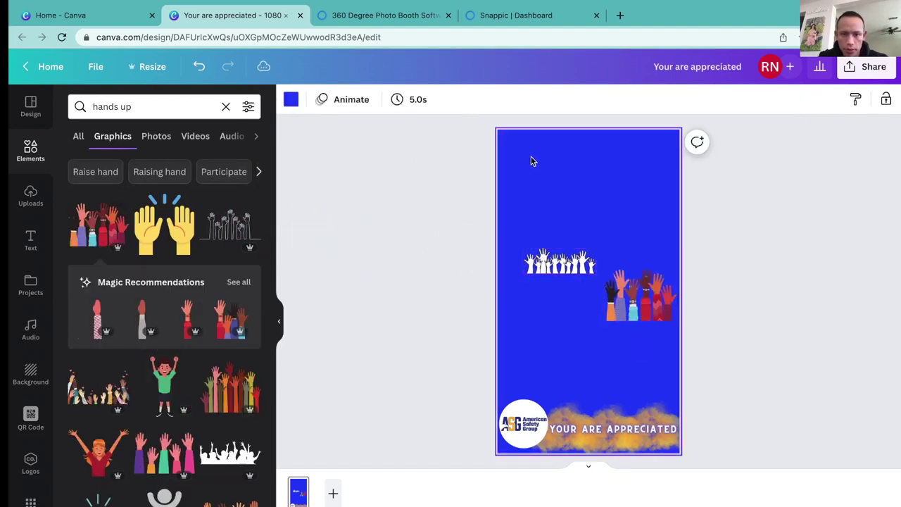
click(290, 103)
click(188, 173)
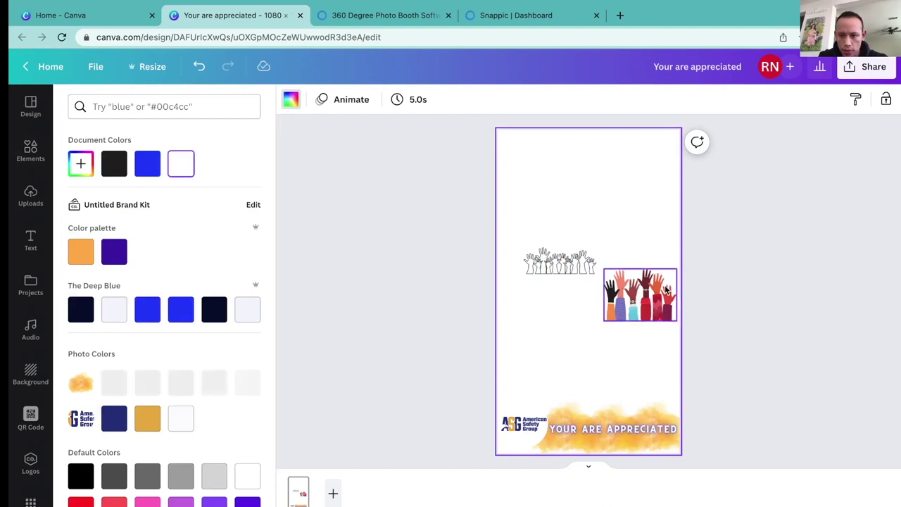
Shrink the multicoloured raised-hands graphic and move it to the page's lower edge under the end of the text.
click(675, 280)
drag(674, 272, 658, 449)
click(639, 363)
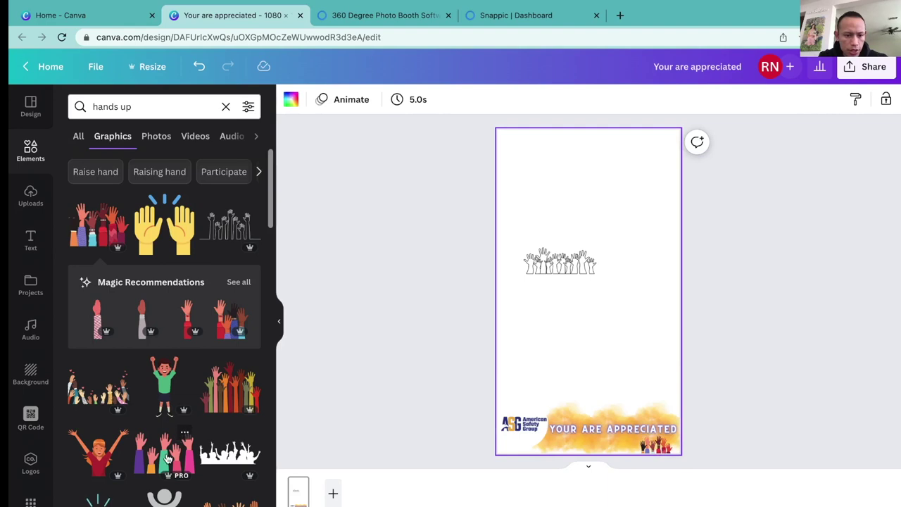
Add the pink raised hands with coloured sleeves, shrink them and place them at the page's lower edge under the start of the text.
drag(168, 457, 589, 317)
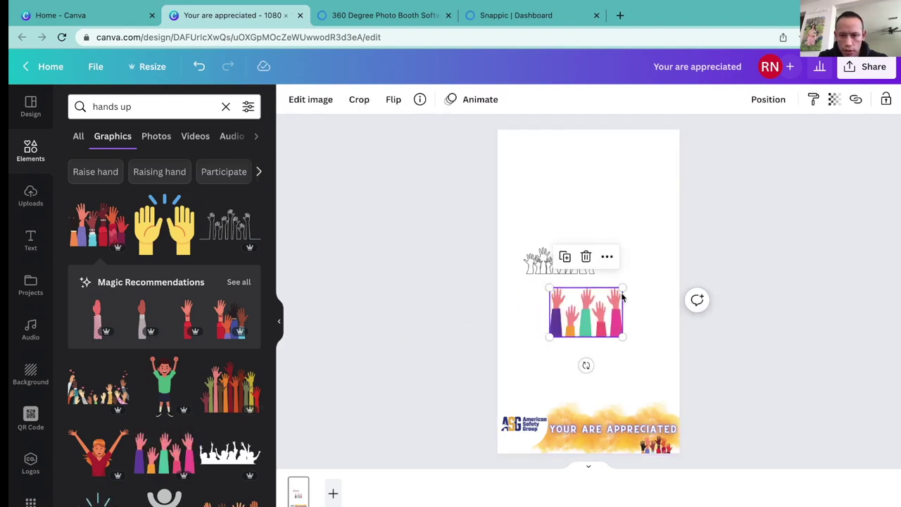
drag(621, 288, 563, 455)
click(642, 307)
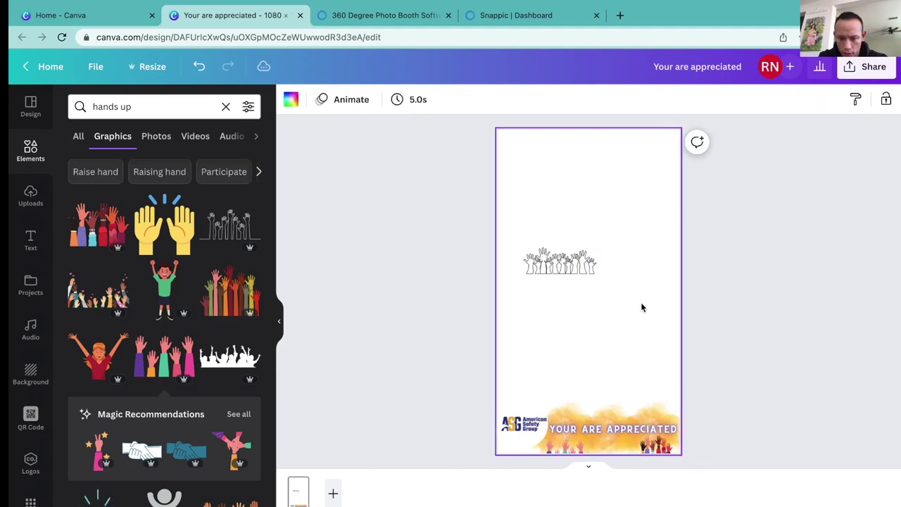
Delete both small coloured raised-hands graphics below the text.
click(569, 446)
drag(569, 447, 654, 445)
key(Delete)
Check the remaining raised-hands graphics, and search the graphics elements for "strong" instead.
scroll(197, 373, down, 5)
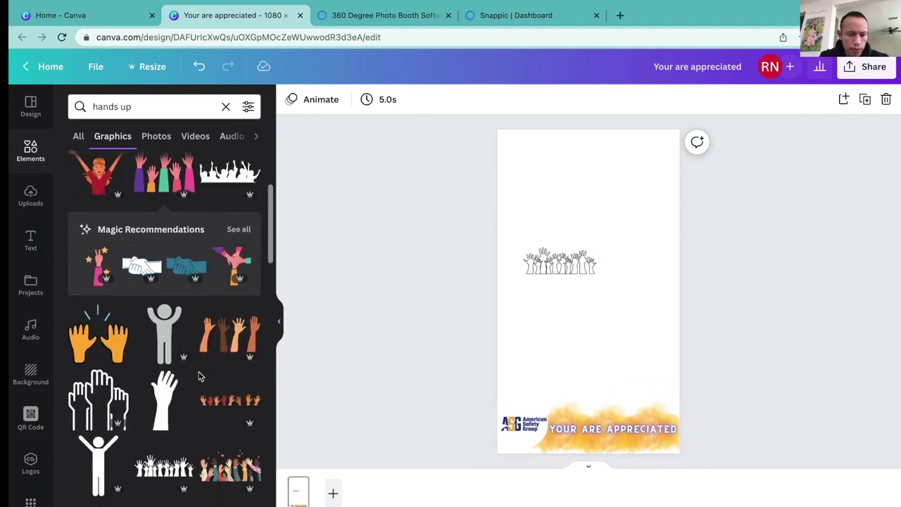
scroll(199, 377, down, 5)
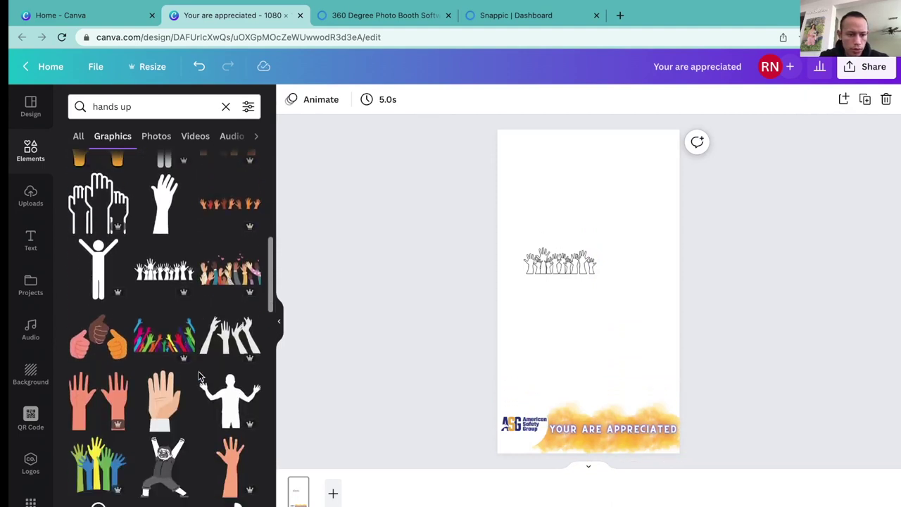
scroll(198, 376, down, 5)
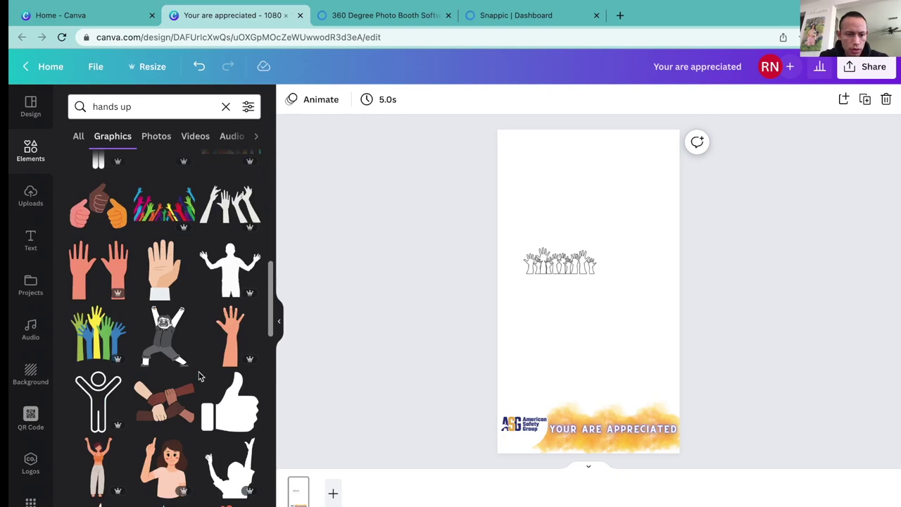
scroll(190, 317, up, 15)
click(152, 106)
triple_click(153, 107)
text(strong)
key(Return)
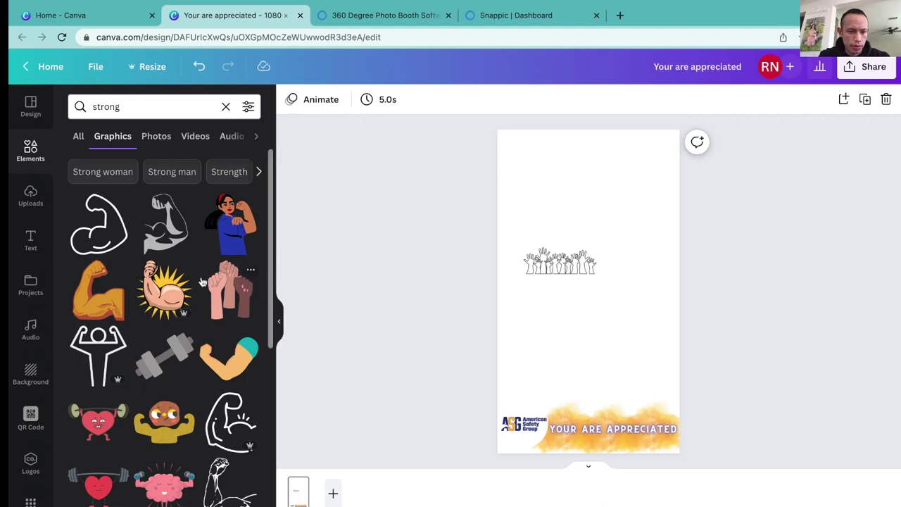
Add the orange lightning bolt with a raised fist from the results to the page.
scroll(189, 292, down, 2)
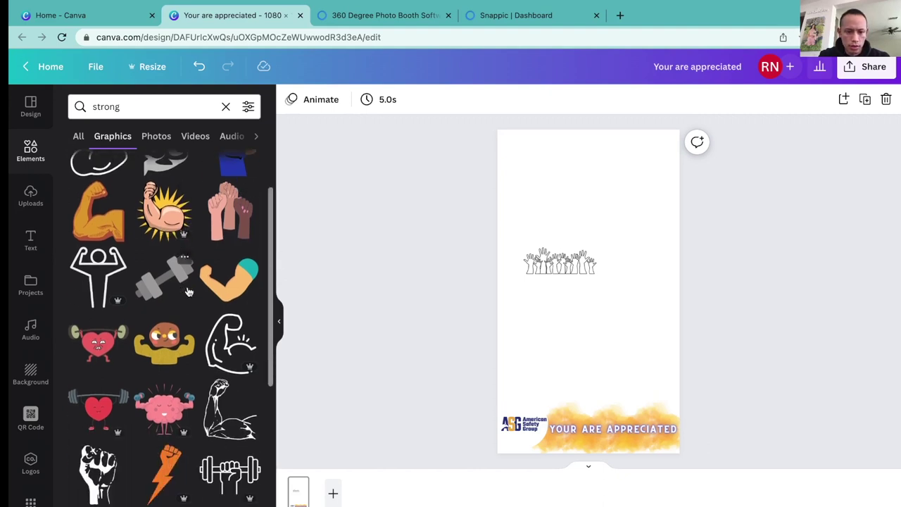
scroll(183, 310, down, 1)
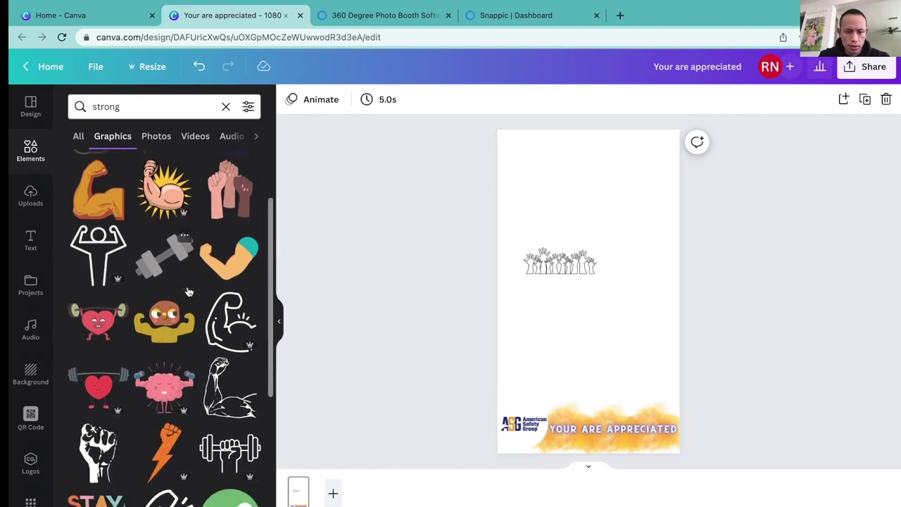
click(166, 437)
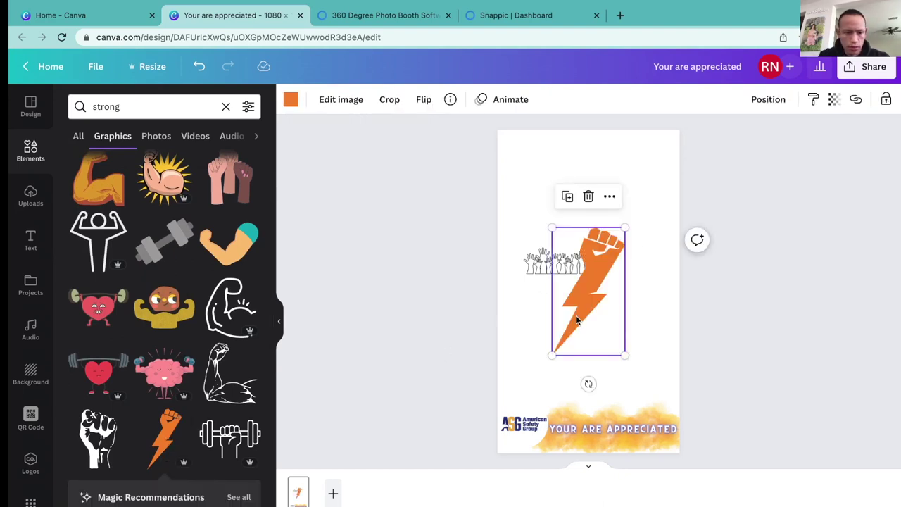
Delete the orange lightning-bolt fist and the black outlined raised hands from the page.
scroll(146, 396, down, 4)
scroll(145, 396, down, 1)
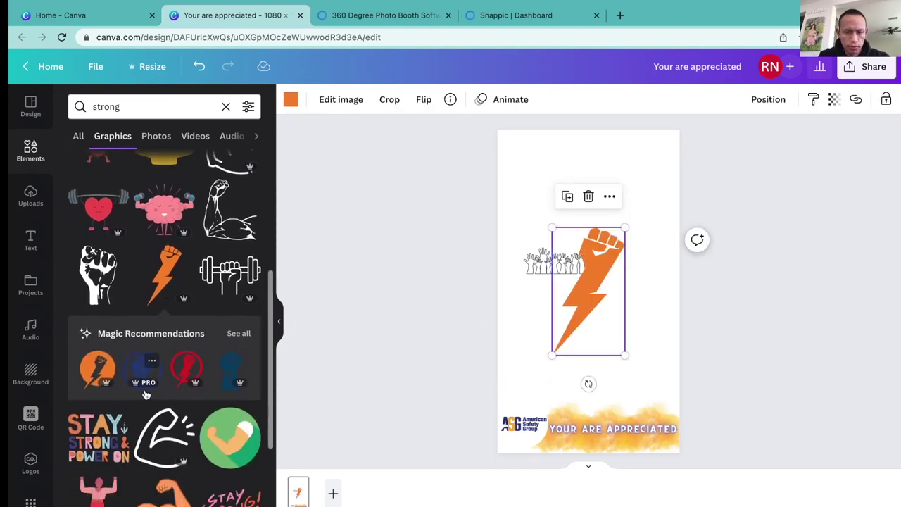
scroll(146, 396, down, 7)
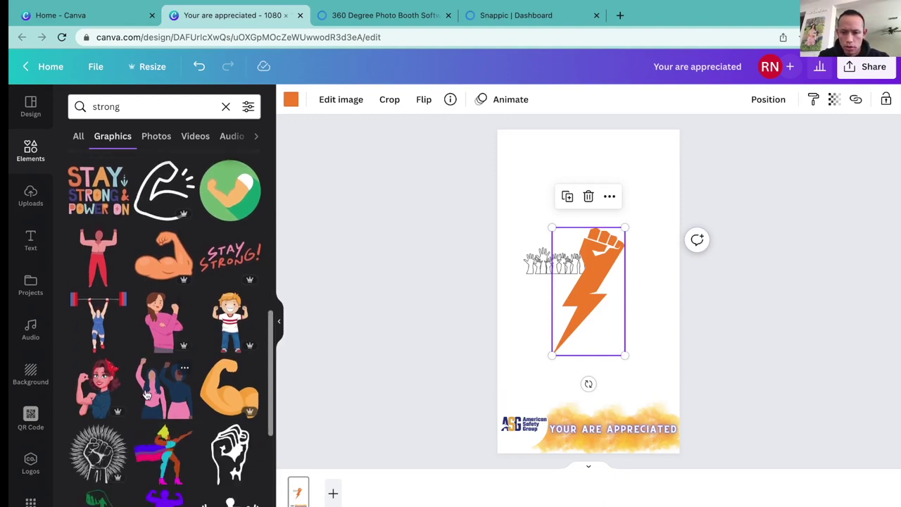
key(Delete)
click(557, 265)
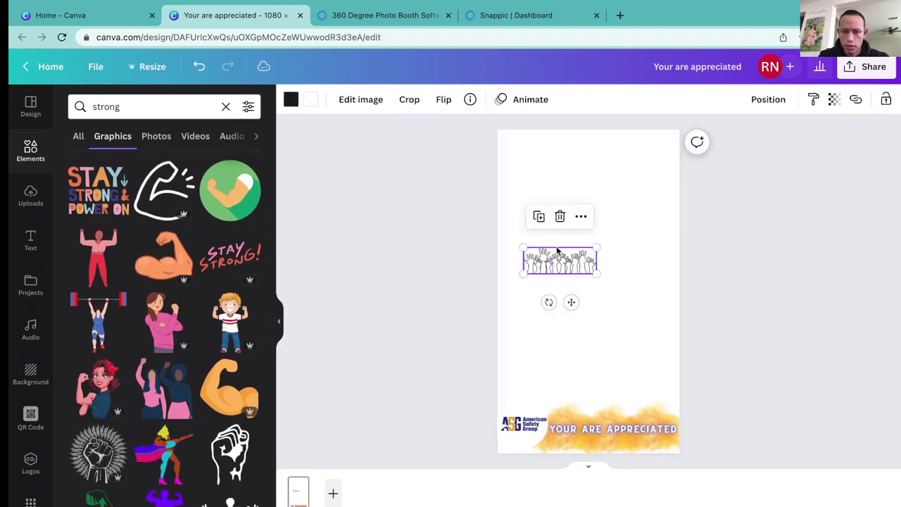
key(Delete)
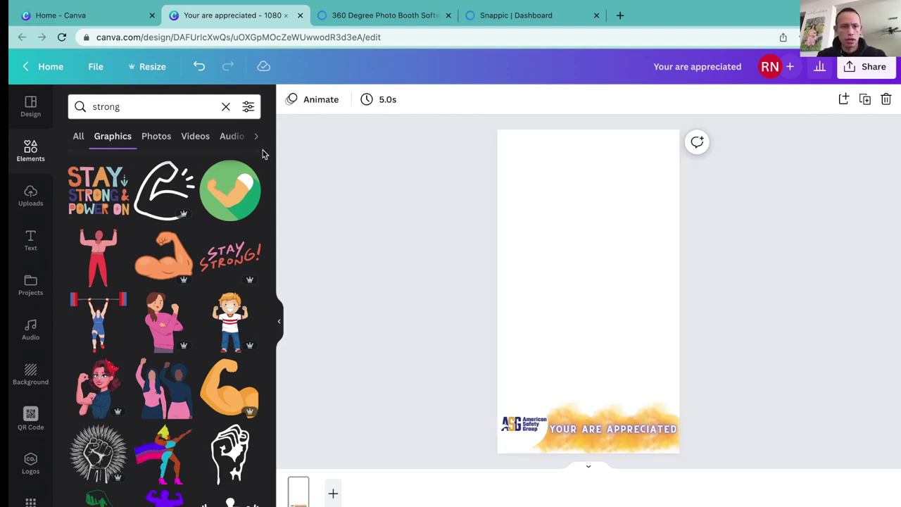
Search the graphics for "blue line", add the glowing blue line and place it diagonally across the page's upper-left corner.
click(152, 109)
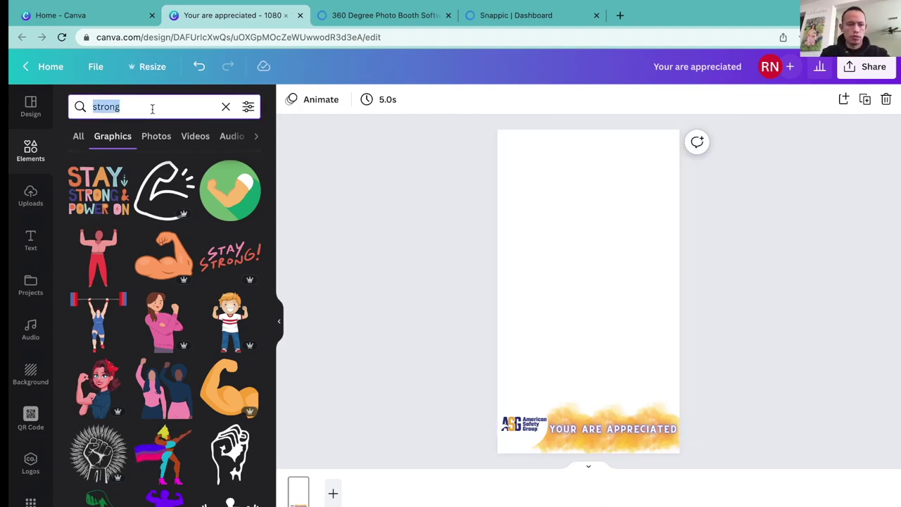
text(blue line)
key(Return)
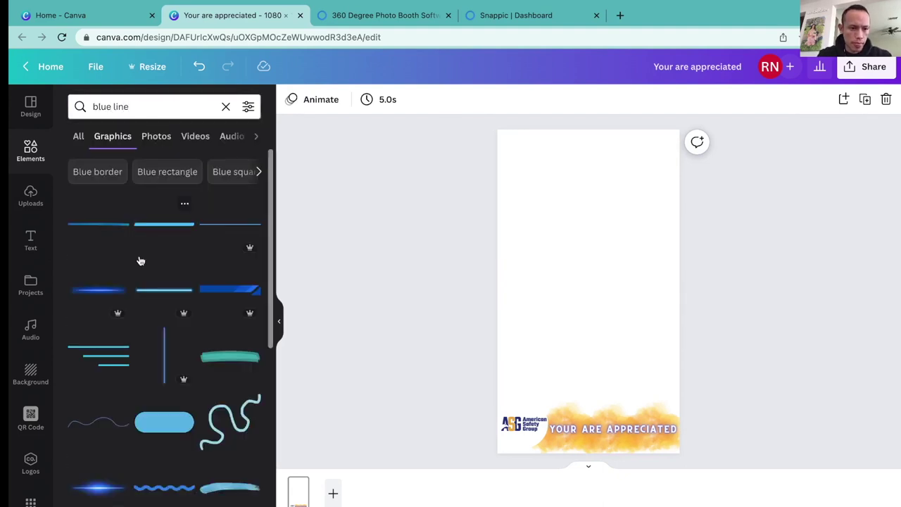
drag(349, 255, 614, 267)
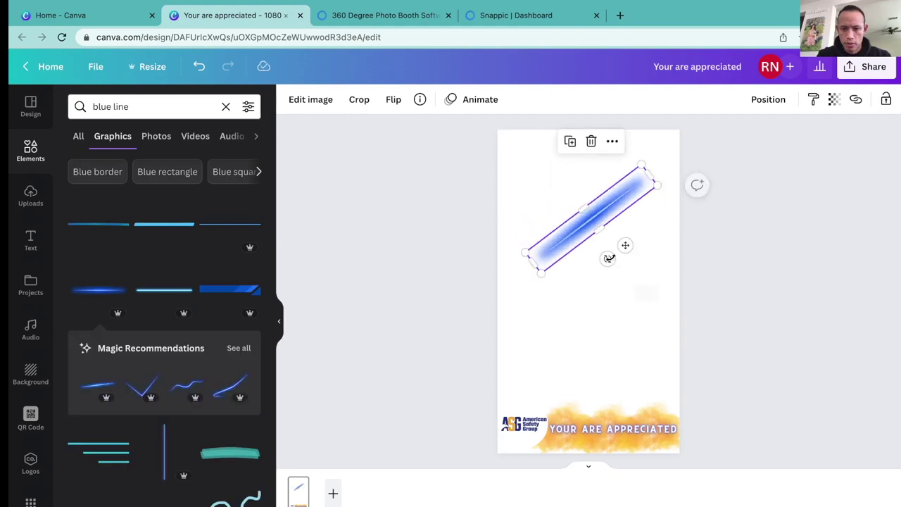
drag(590, 215, 473, 149)
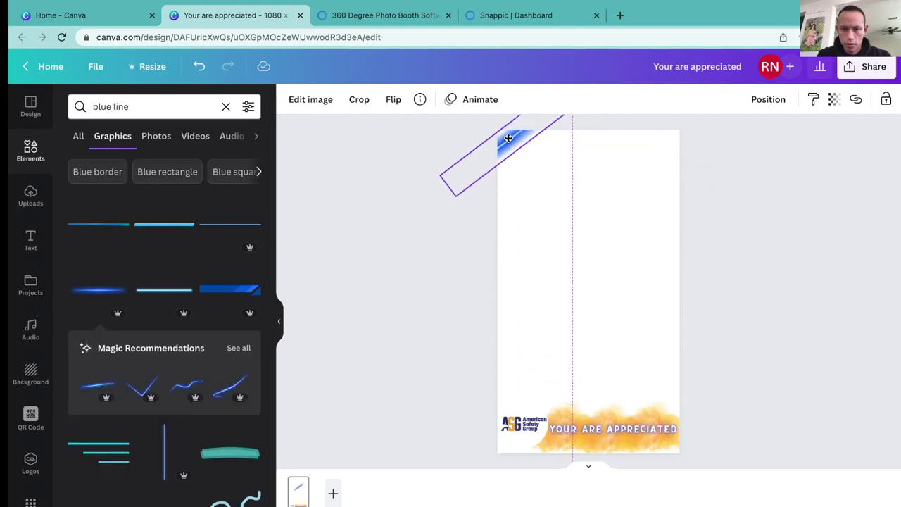
click(564, 233)
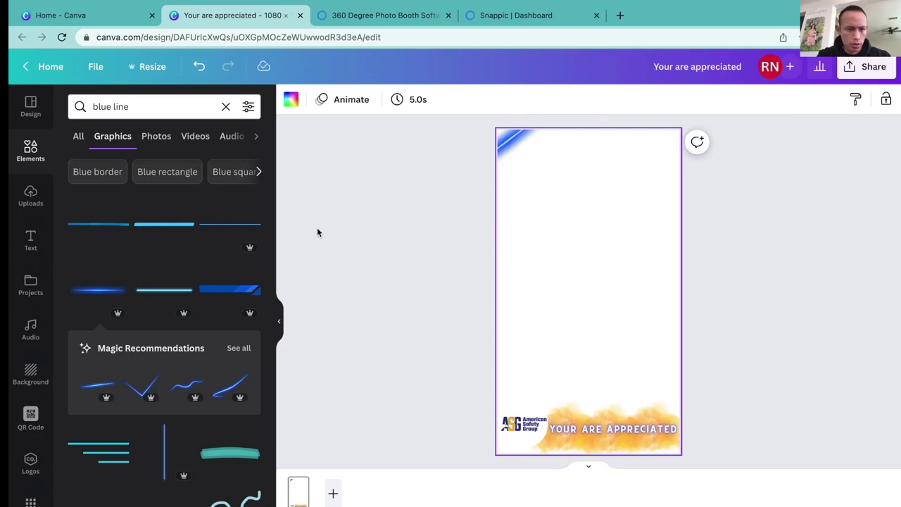
Add a second glowing blue line, tilt it the opposite way and place it across the page's upper-right corner.
click(100, 292)
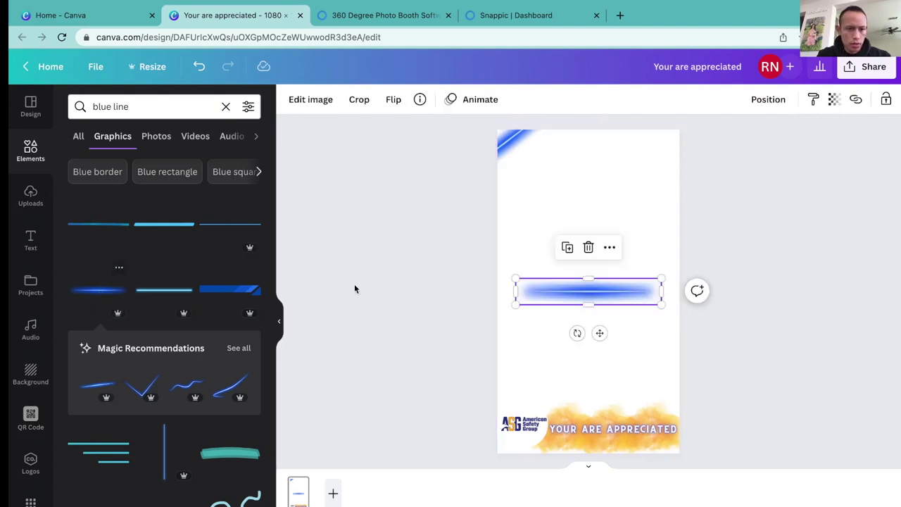
drag(578, 333, 553, 316)
drag(593, 259, 672, 138)
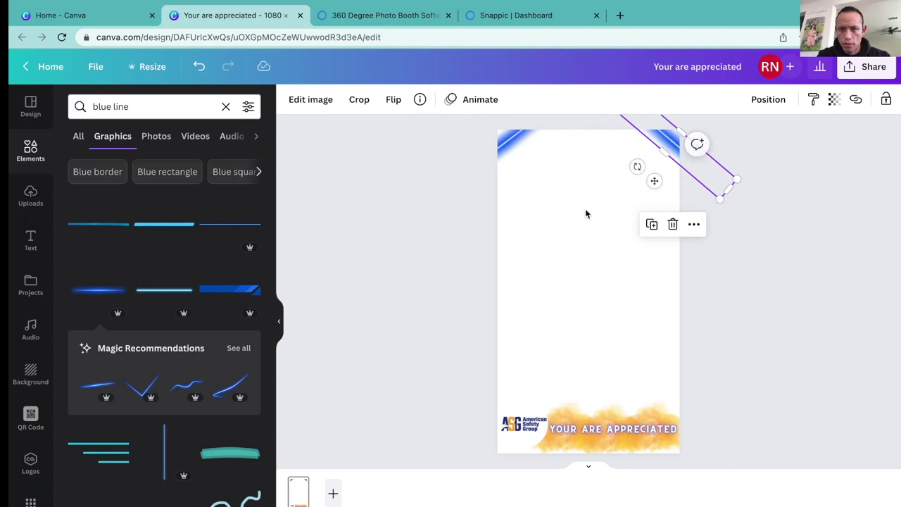
click(557, 244)
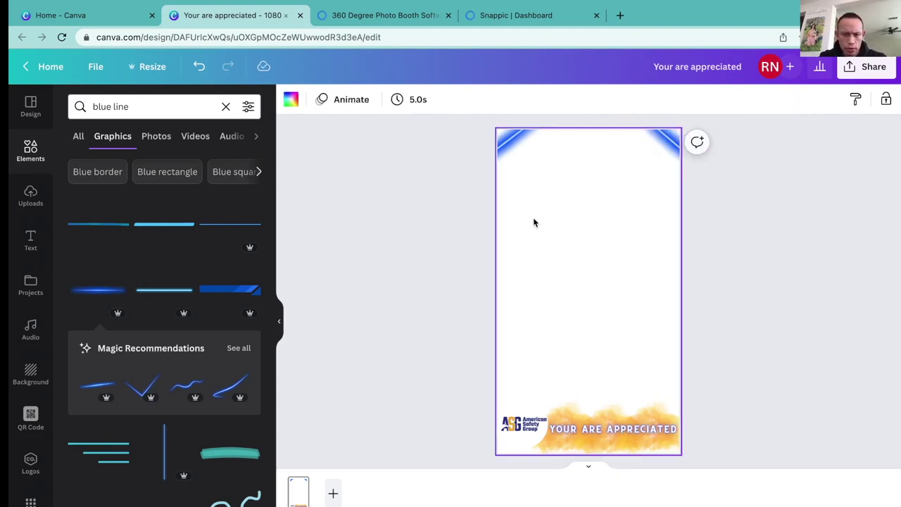
Delete both glowing blue lines from the page's upper corners.
drag(514, 157, 485, 134)
click(663, 140)
key(Delete)
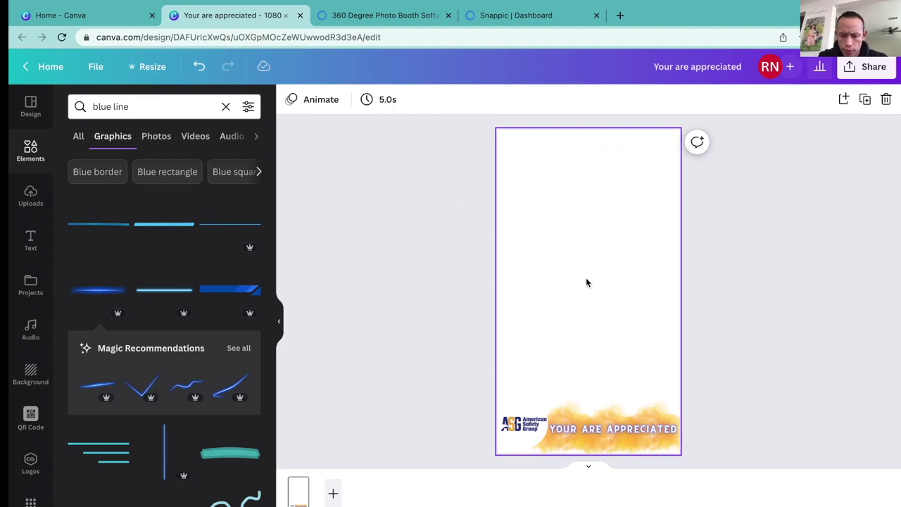
click(587, 282)
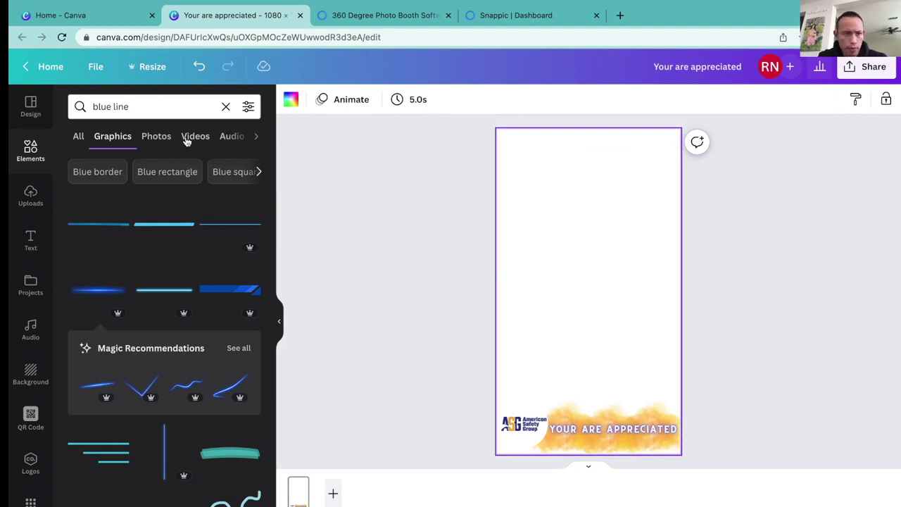
Search the graphics elements for "helicopter".
click(150, 107)
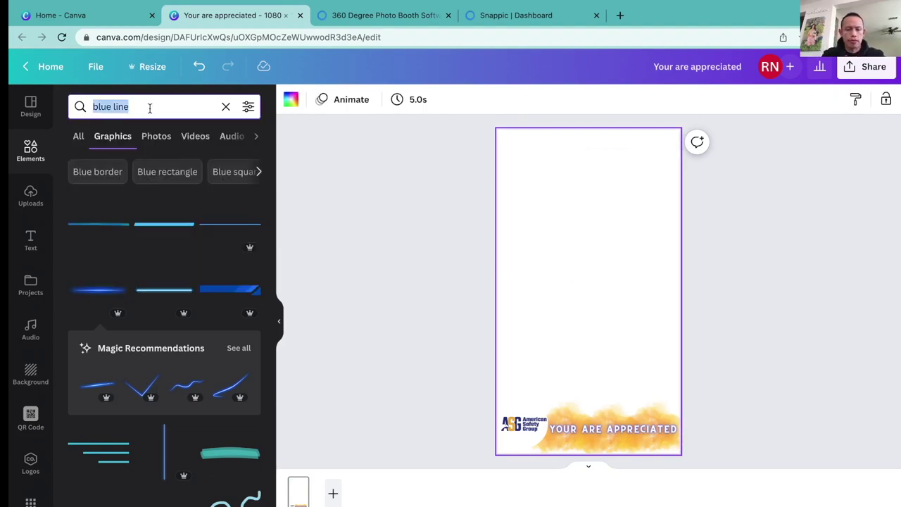
text(heli)
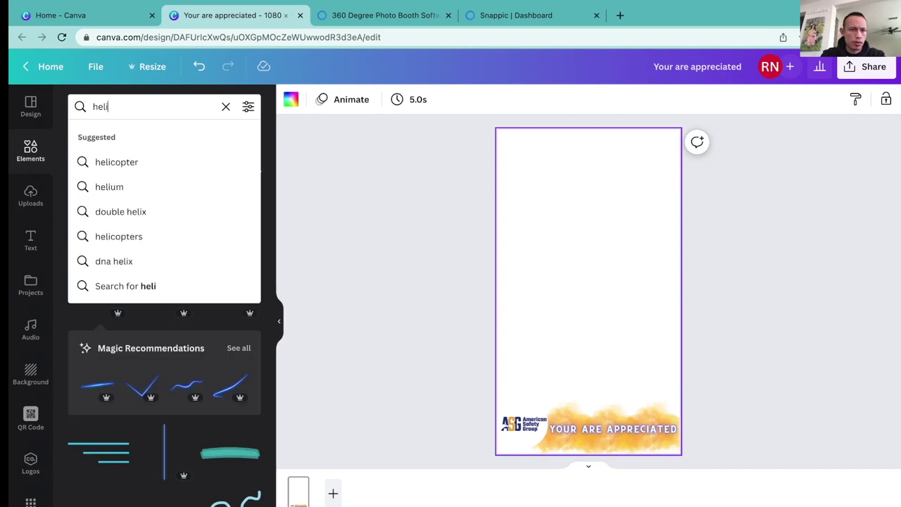
click(137, 169)
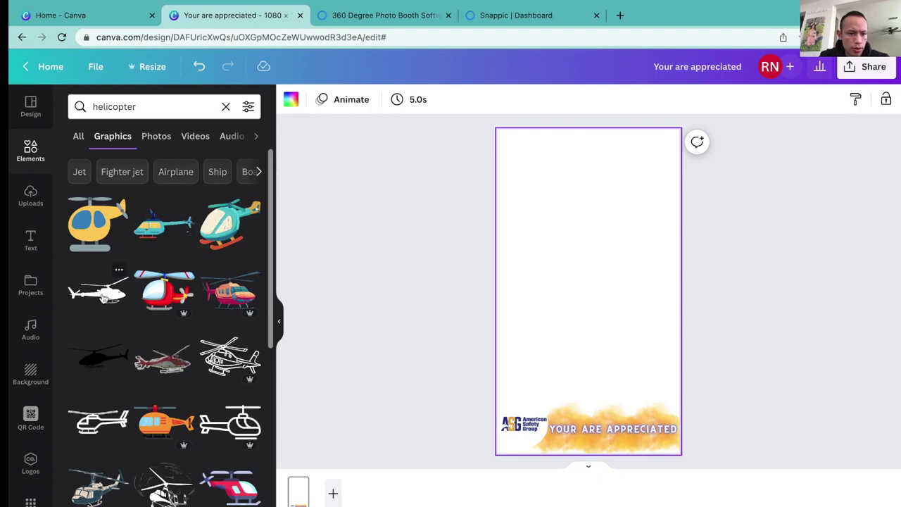
Add the side-view helicopter silhouette, shrink it below the end of the text, and move it up to the page's middle.
drag(104, 298, 645, 442)
click(632, 346)
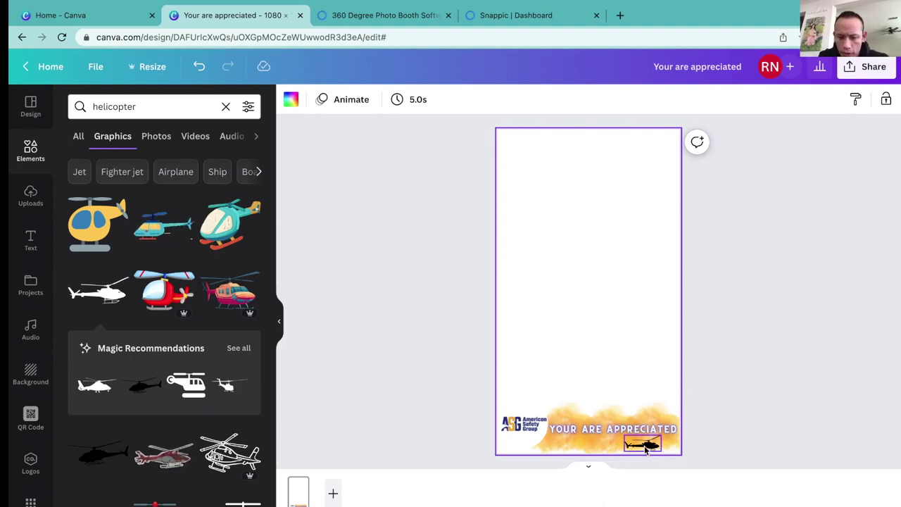
drag(643, 443, 603, 319)
Show all magic recommendations for the helicopter and add the angled helicopter silhouette with the round tail above the existing one.
click(239, 348)
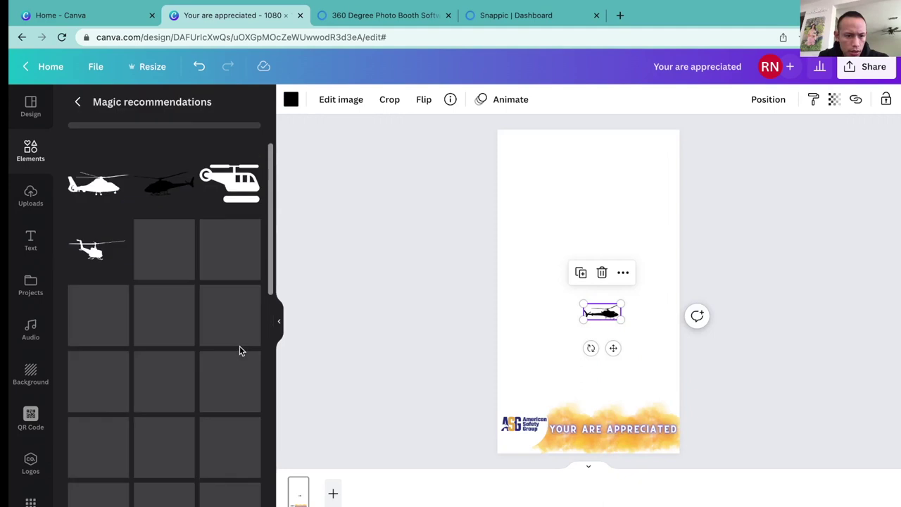
scroll(209, 338, down, 5)
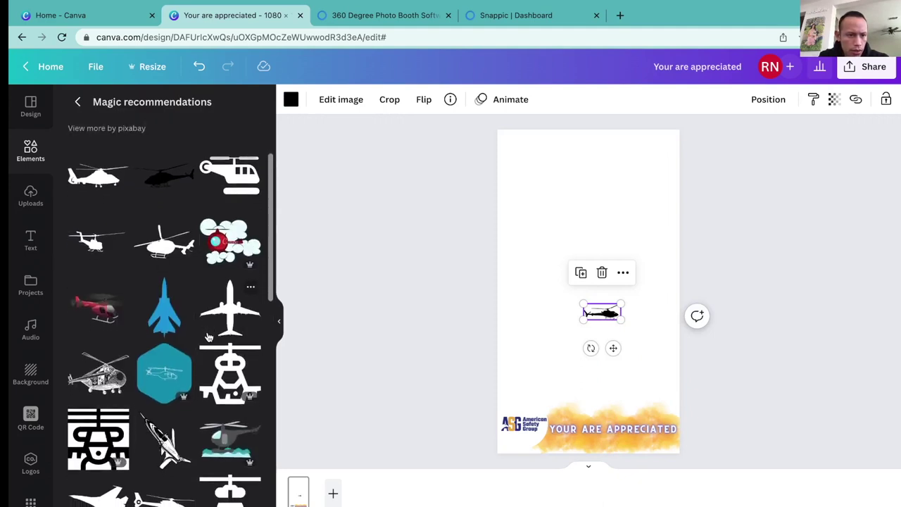
scroll(208, 338, down, 2)
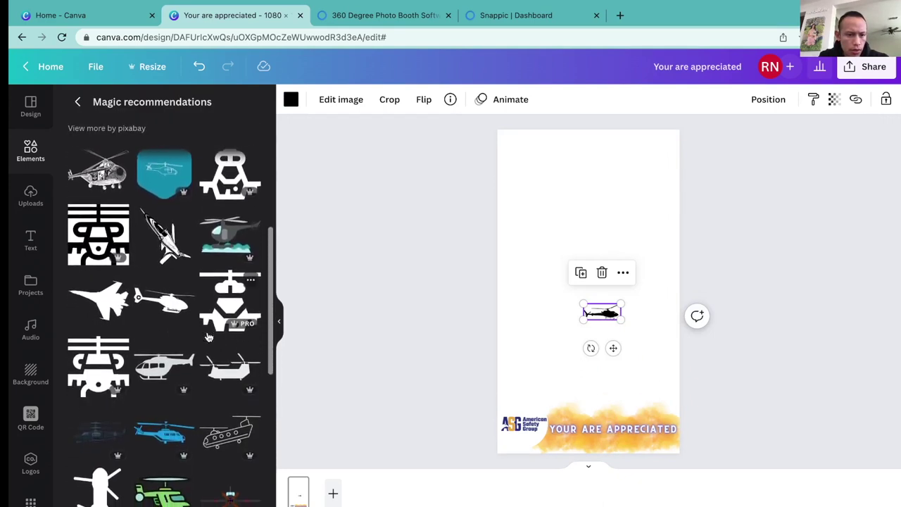
scroll(208, 338, up, 2)
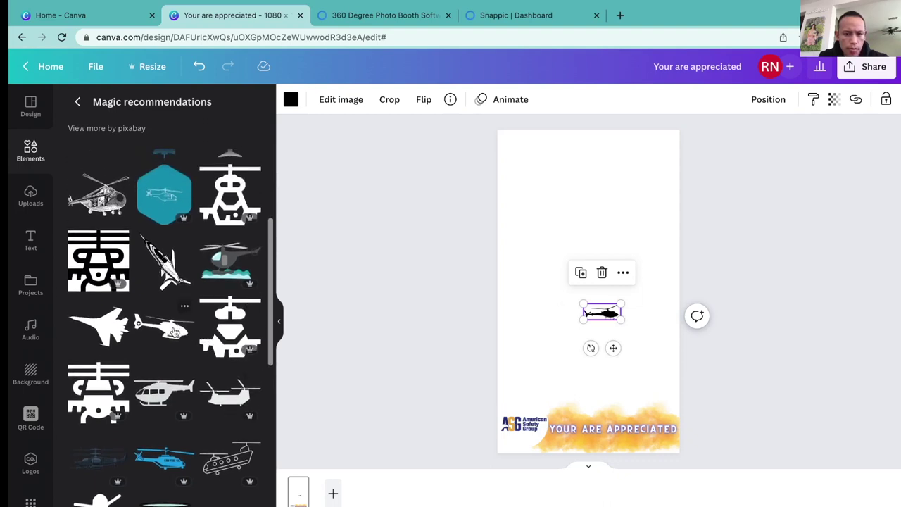
click(174, 331)
drag(586, 298, 584, 267)
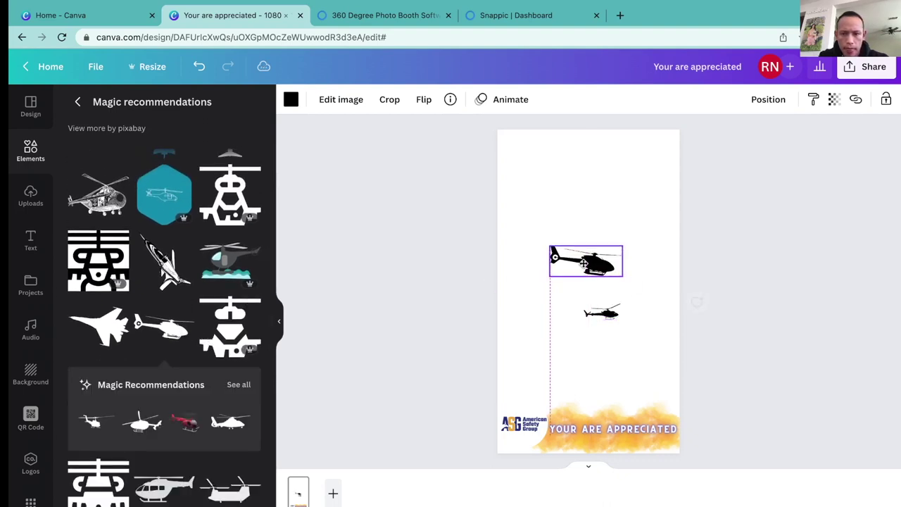
Flip the angled helicopter horizontally, shrink it and place it on the clouds above the end of the text.
click(426, 104)
click(425, 131)
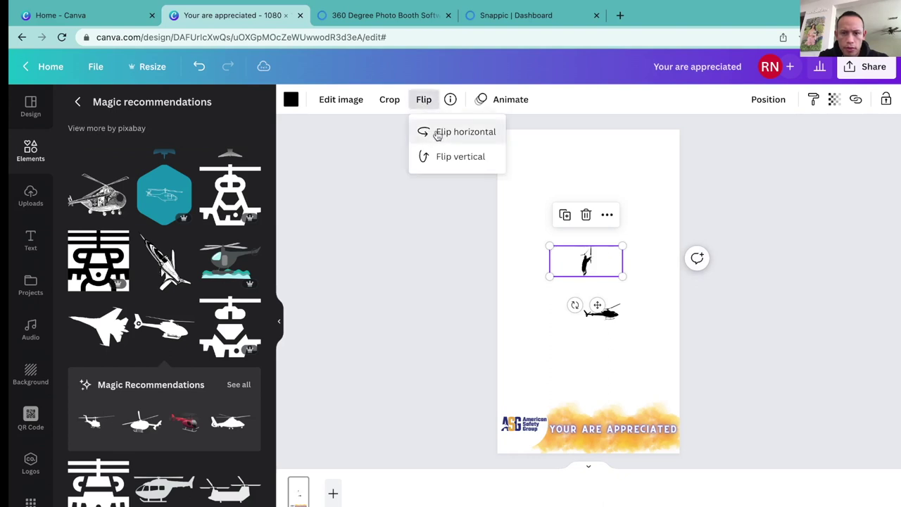
click(599, 258)
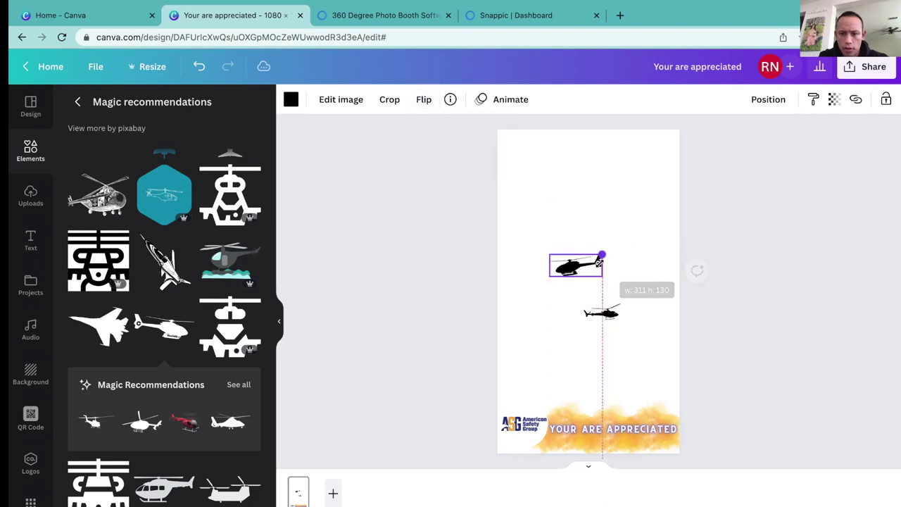
drag(586, 262, 645, 376)
mouse_move(655, 407)
mouse_down()
mouse_move(640, 407)
mouse_move(660, 401)
mouse_move(656, 410)
mouse_up()
click(654, 352)
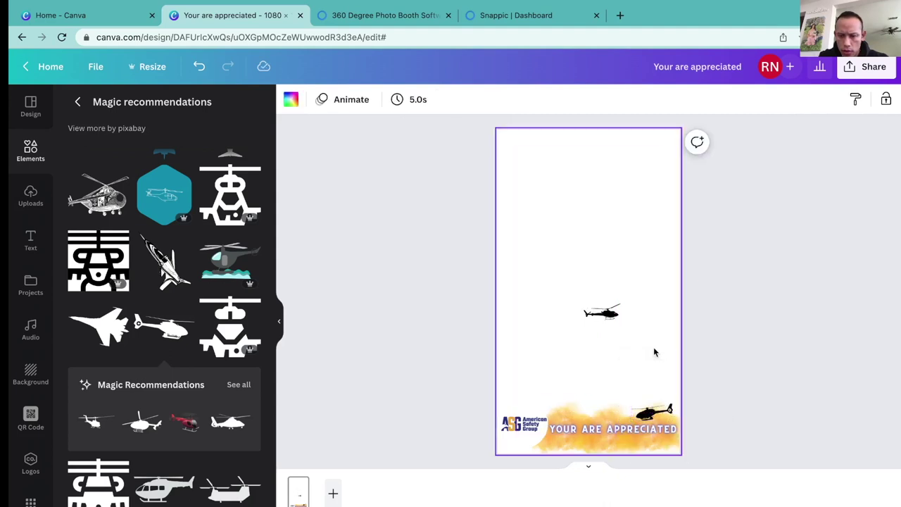
Shrink the flipped helicopter further and move it below the end of the text.
click(668, 412)
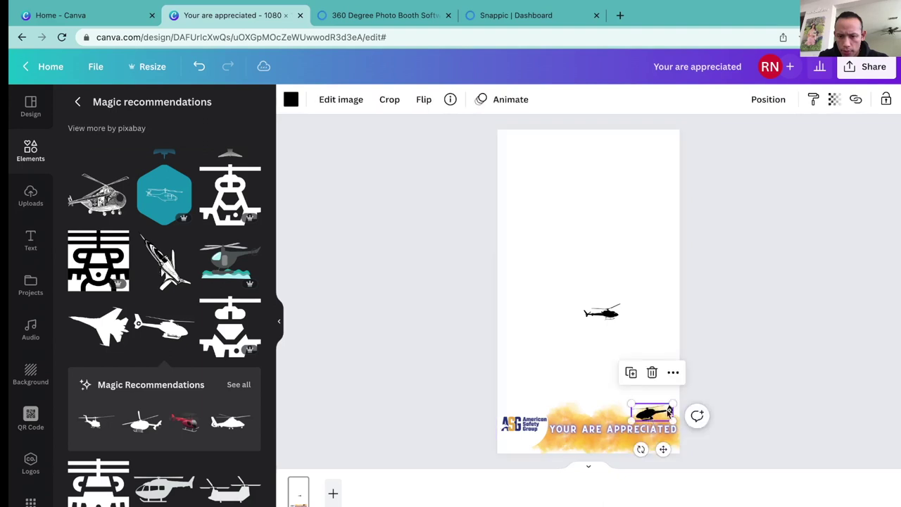
drag(672, 407, 660, 442)
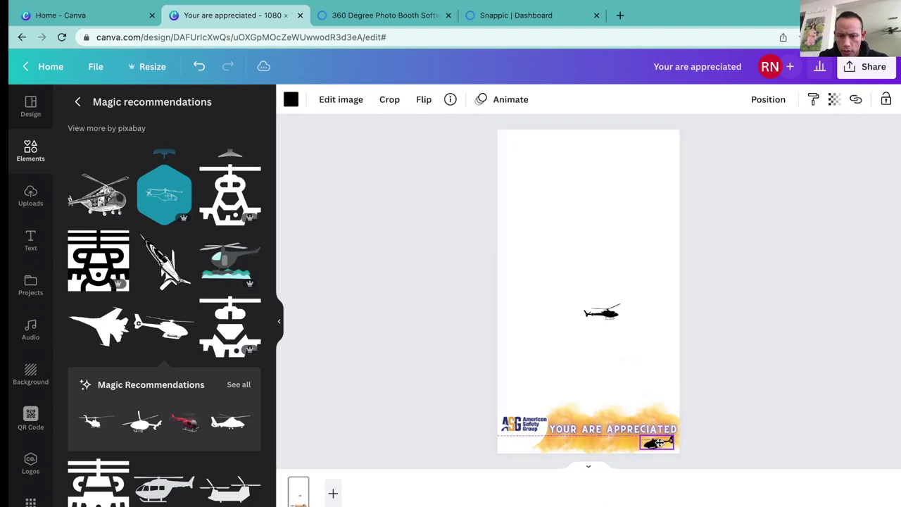
click(654, 363)
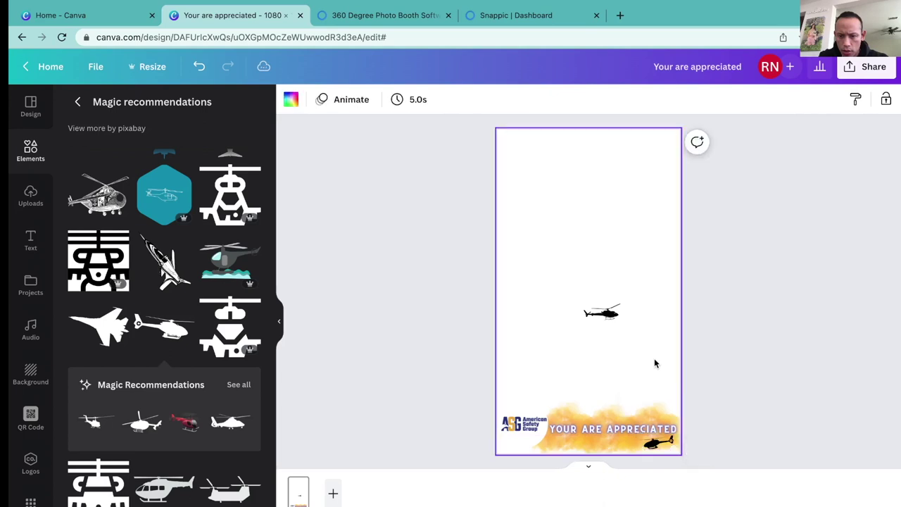
Try the side-view helicopter below the start of the text, and remove it from the page.
click(601, 312)
drag(601, 312, 580, 441)
click(601, 333)
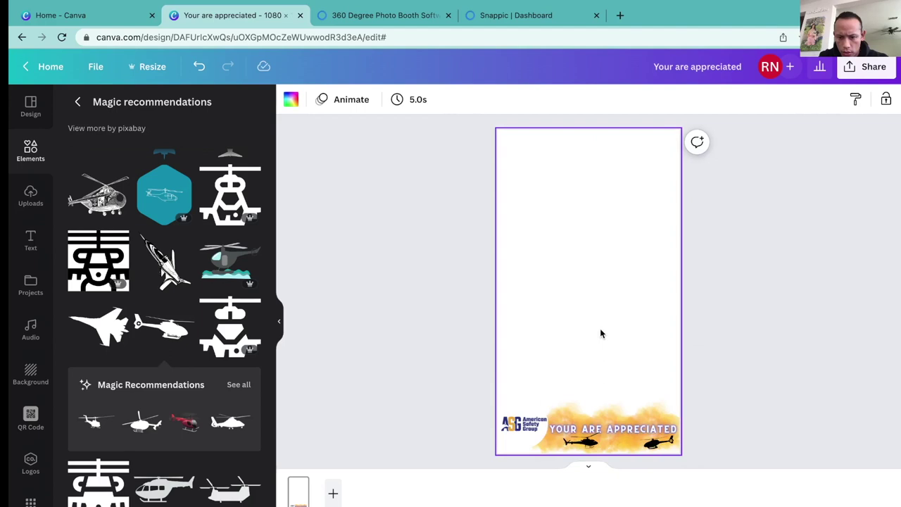
drag(580, 441, 656, 443)
Recolour the remaining helicopter with the near-white photo colour from the logo.
click(293, 100)
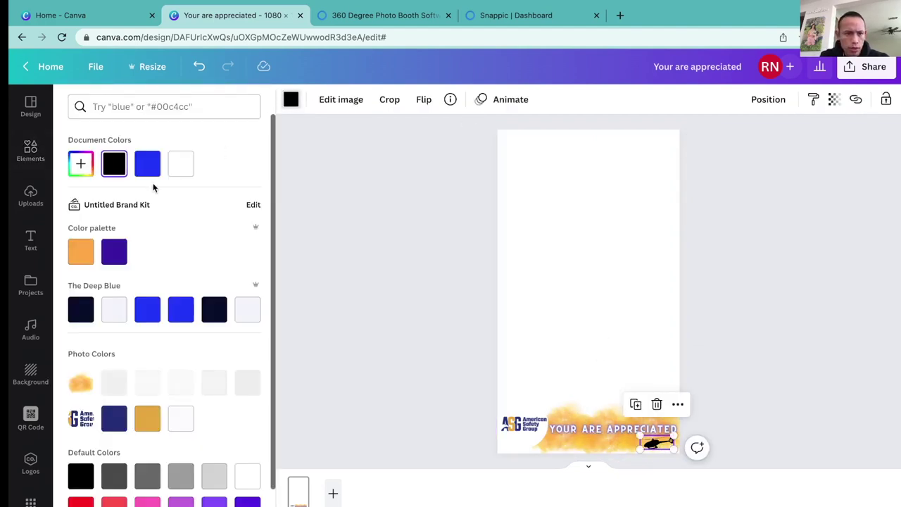
click(181, 424)
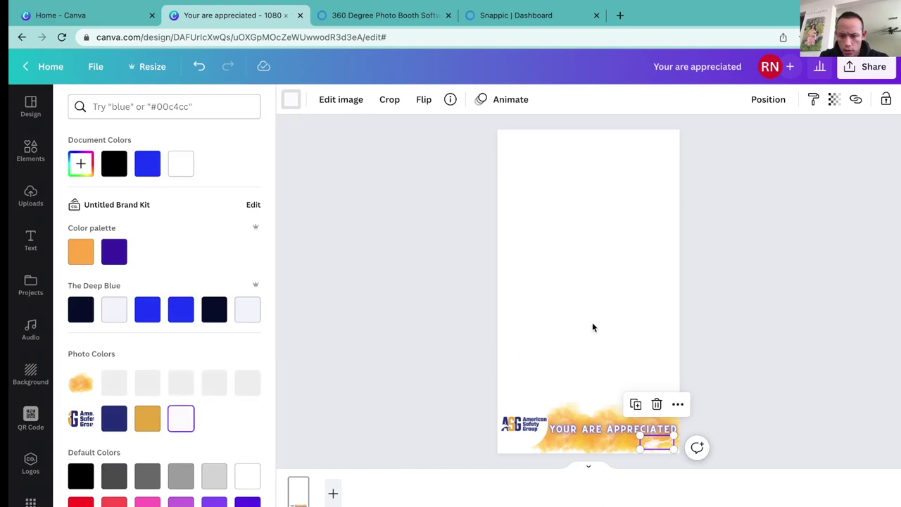
click(592, 324)
Move the white helicopter up onto the clouds above the end of the appreciation text.
click(659, 443)
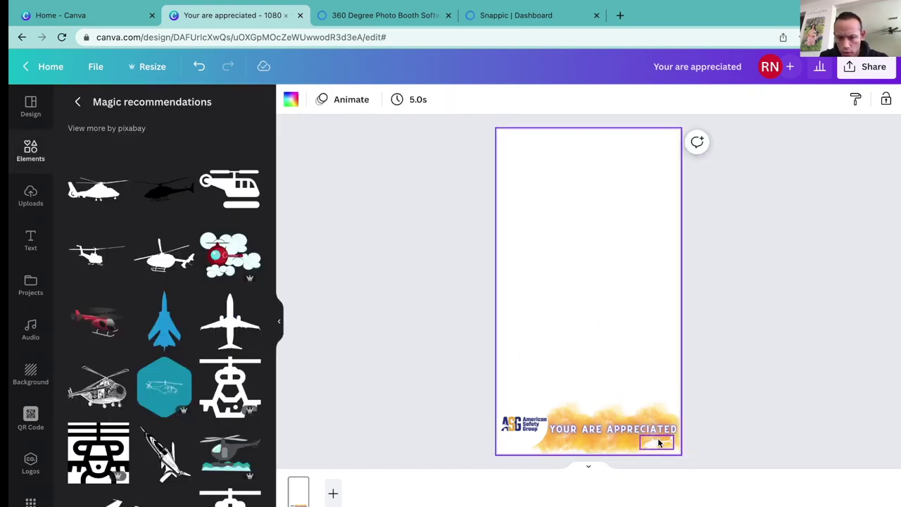
drag(658, 427, 656, 415)
click(610, 324)
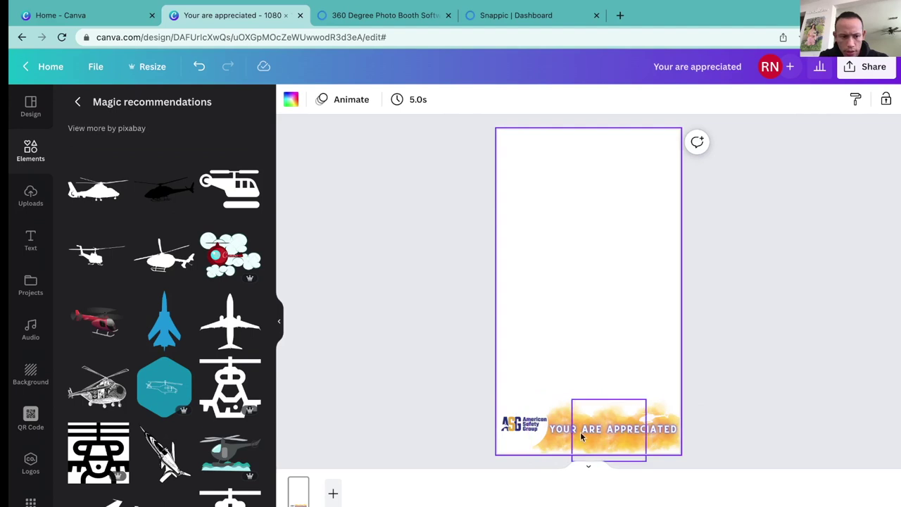
scroll(125, 415, down, 1)
scroll(125, 416, down, 2)
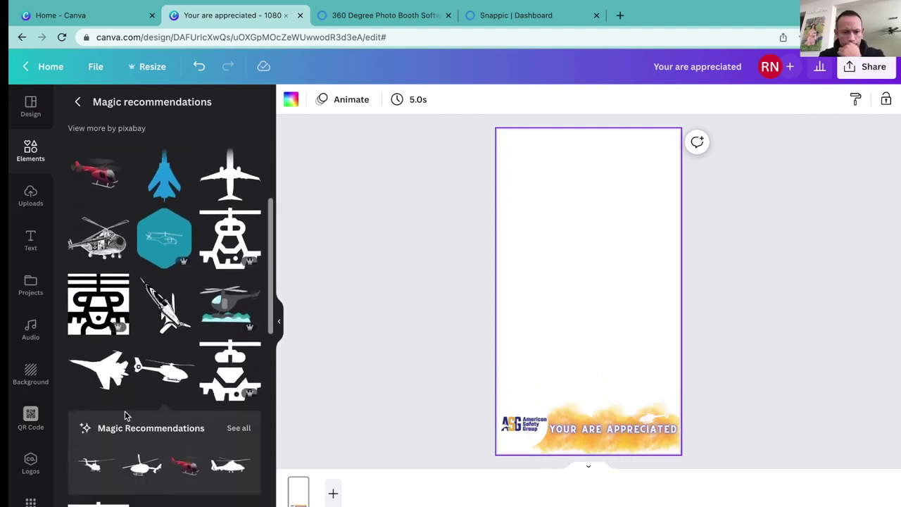
scroll(125, 416, down, 3)
scroll(125, 411, up, 5)
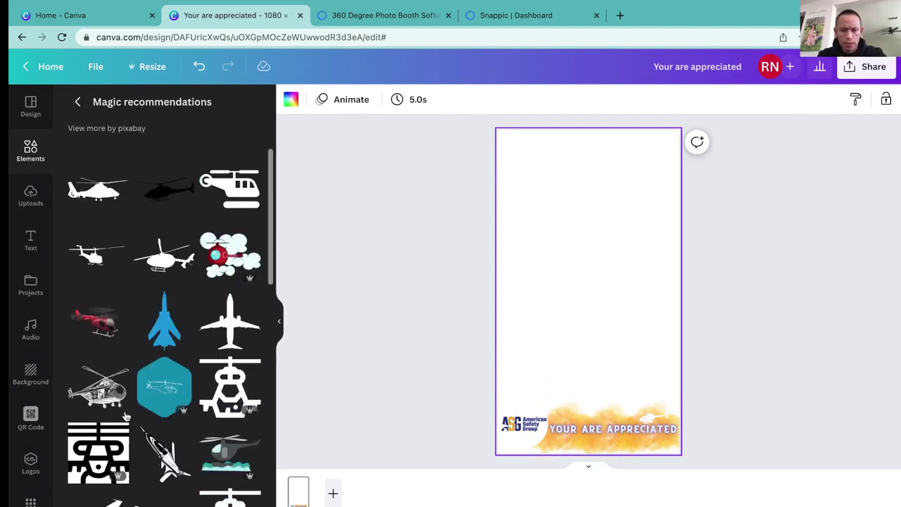
Move the appreciation text slightly lower on the orange clouds.
click(630, 430)
drag(630, 431, 629, 433)
click(603, 321)
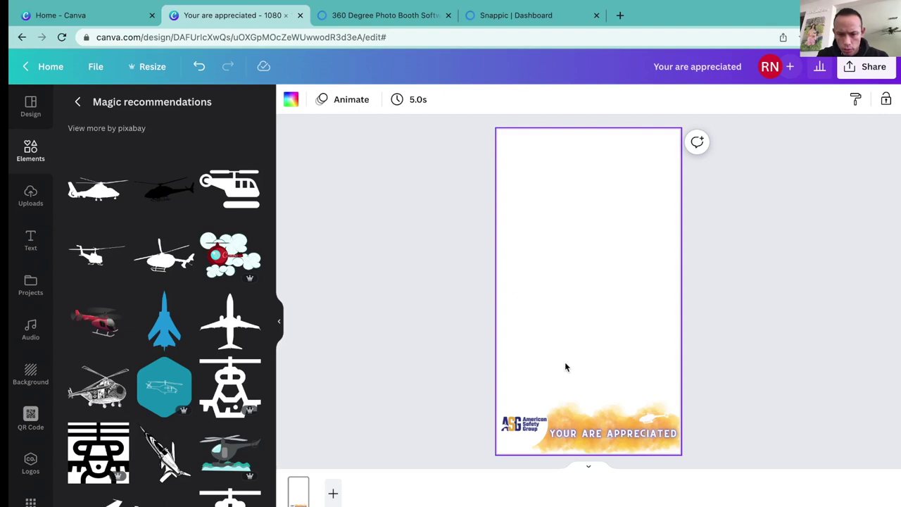
Select the clouds, appreciation text and helicopter together and move them slightly down towards the page's lower edge.
drag(591, 383, 650, 409)
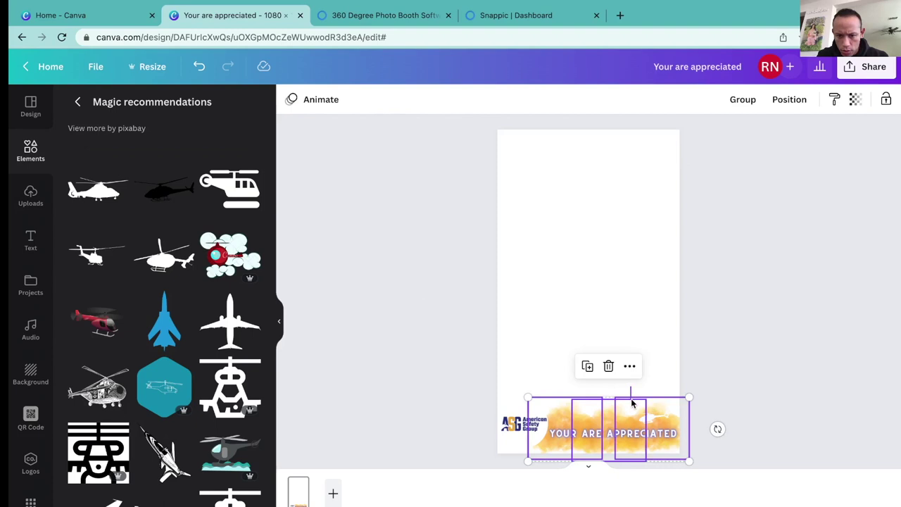
click(634, 380)
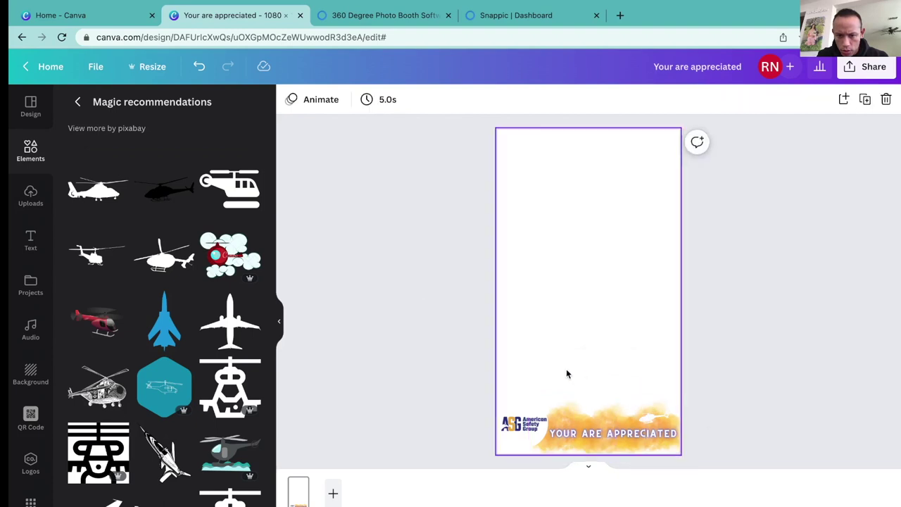
click(623, 433)
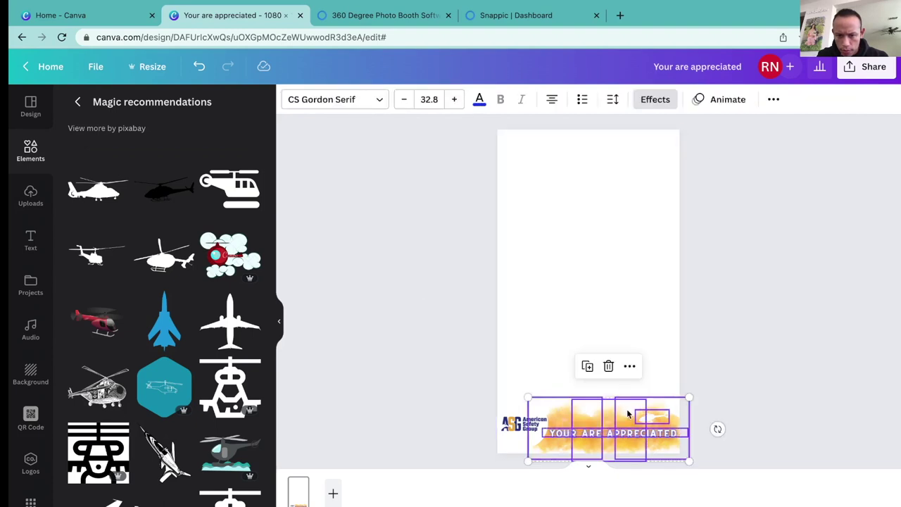
drag(627, 415, 628, 421)
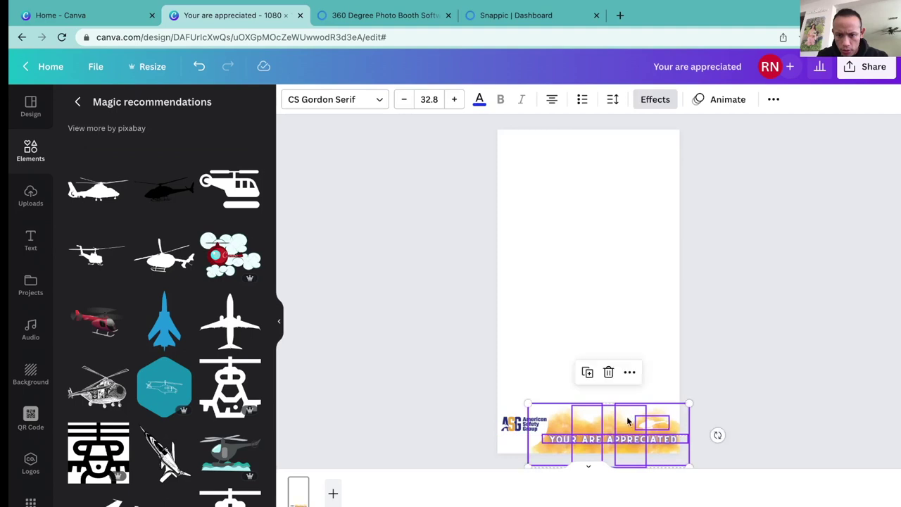
click(612, 327)
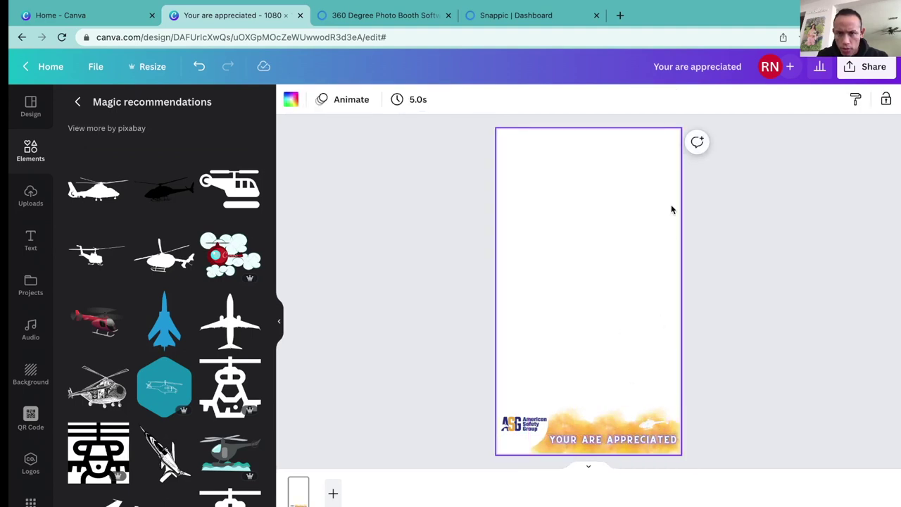
Set the page background to the blue document colour and delete the white helicopter from the clouds.
click(291, 99)
click(114, 164)
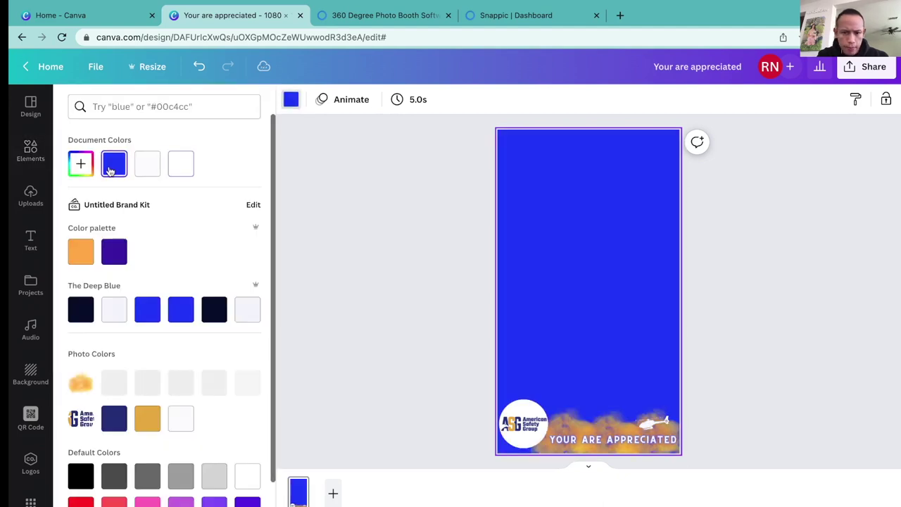
click(652, 421)
drag(652, 421, 639, 368)
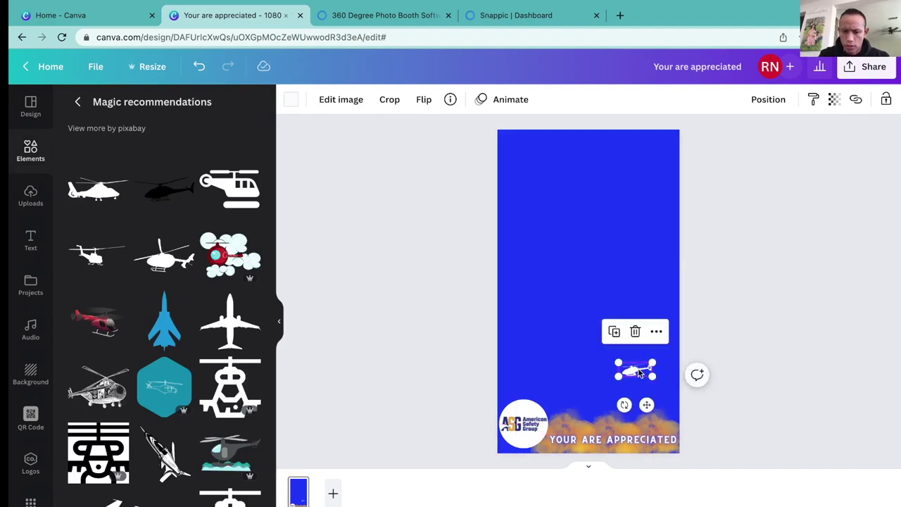
key(Delete)
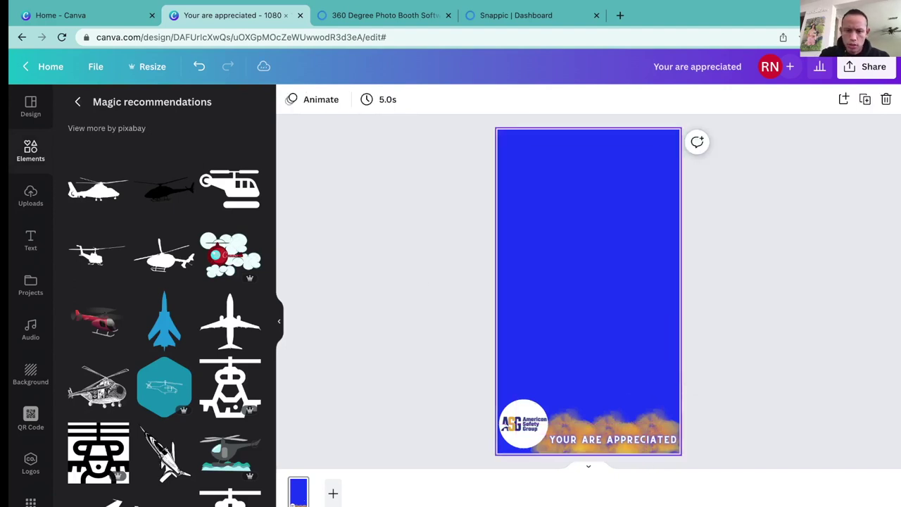
Search the elements library for "eagle" and show all matching graphics.
click(40, 166)
click(130, 107)
text(eagle)
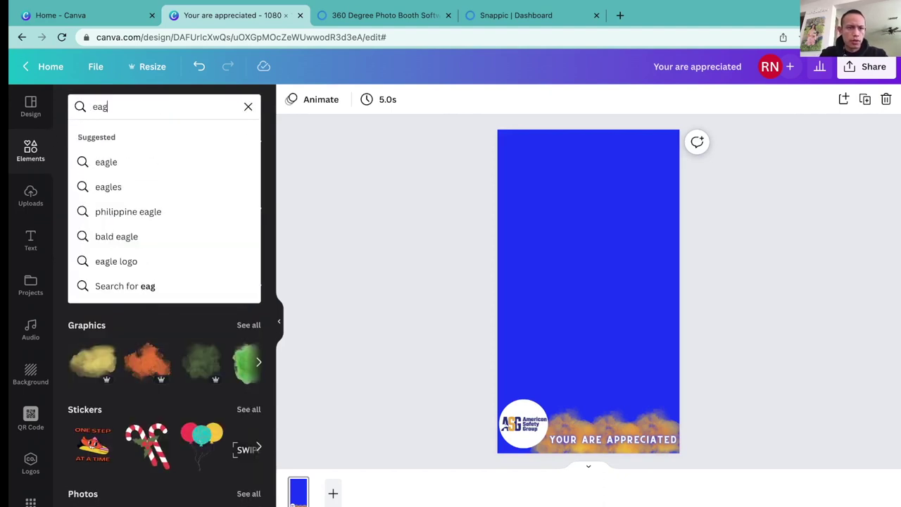
key(Return)
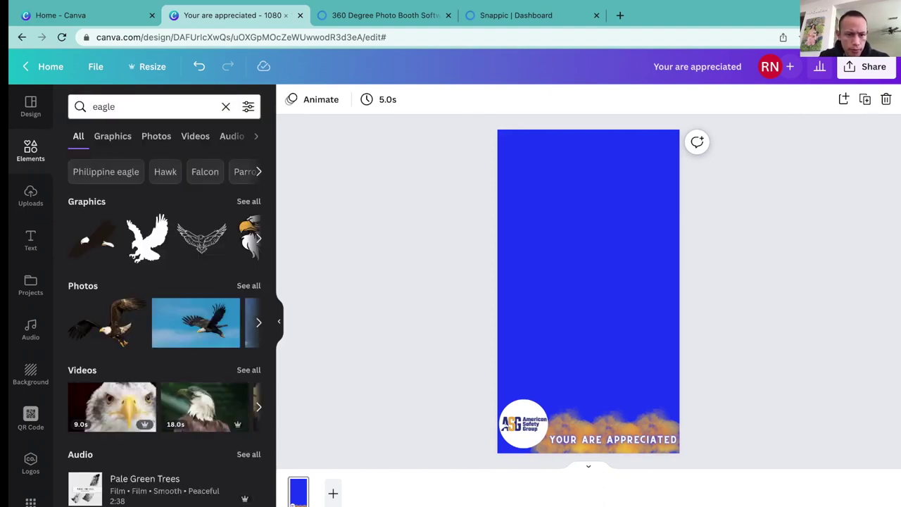
scroll(185, 246, right, 1)
scroll(185, 246, right, 2)
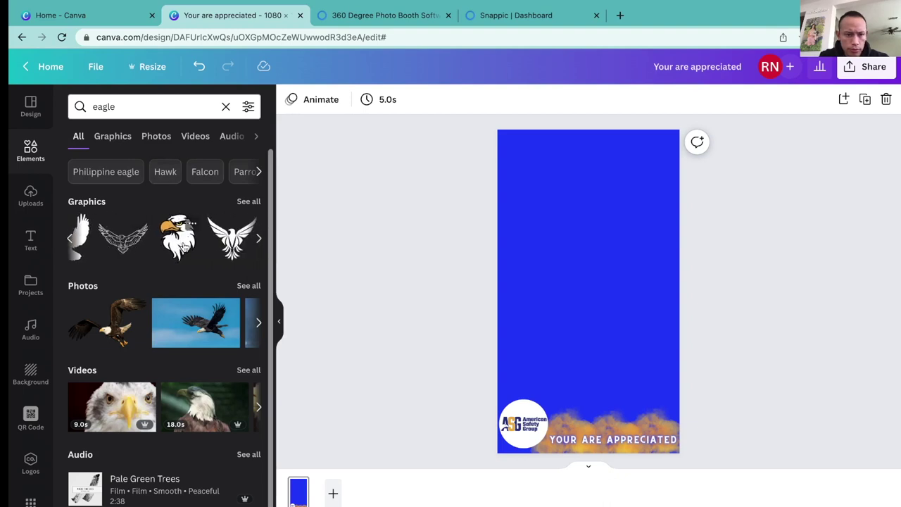
scroll(185, 243, right, 2)
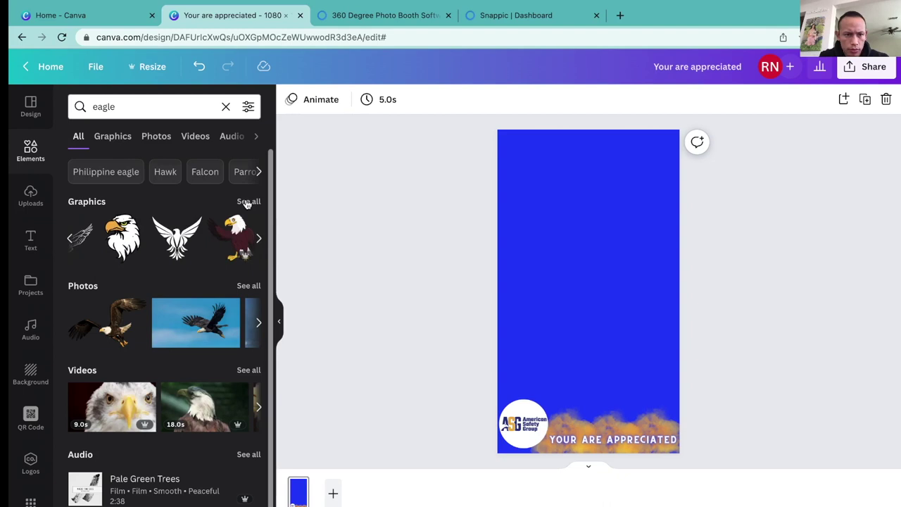
click(248, 203)
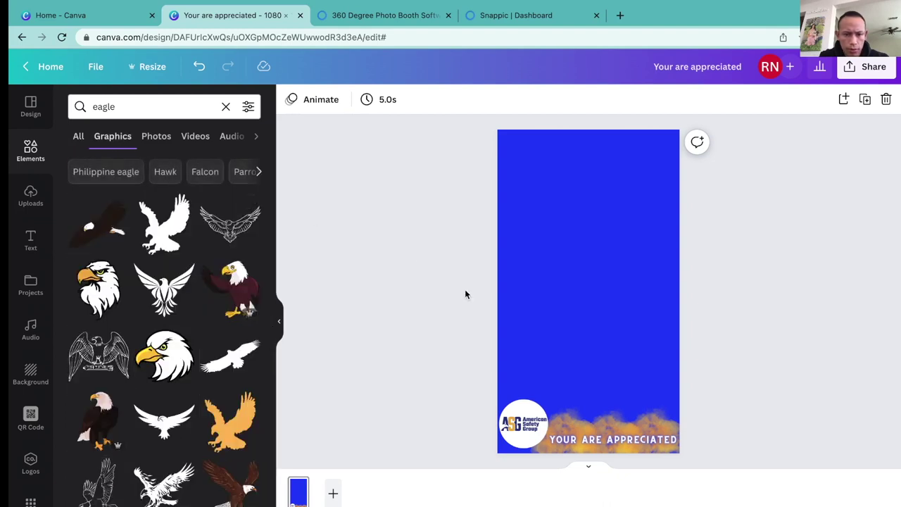
Place the soaring eagle silhouette at small size on the clouds above the end of the appreciation text and colour it white.
drag(231, 360, 644, 423)
click(640, 345)
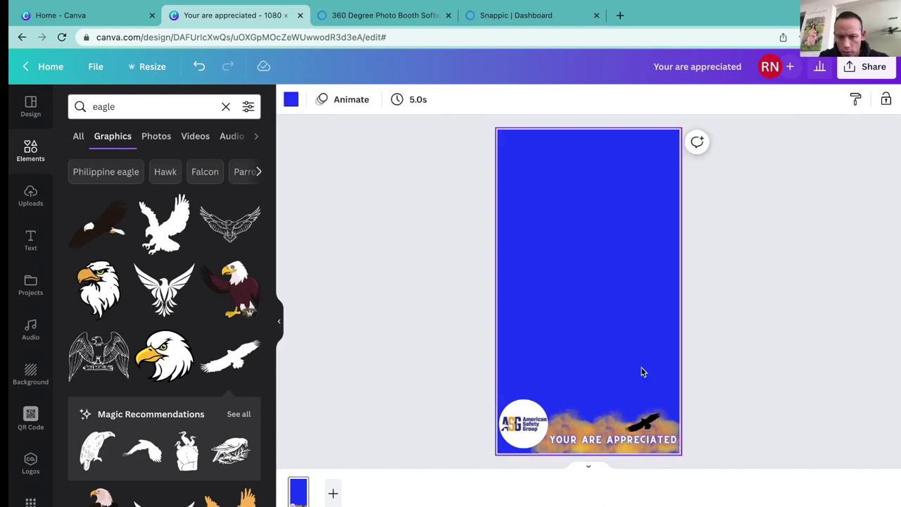
click(643, 423)
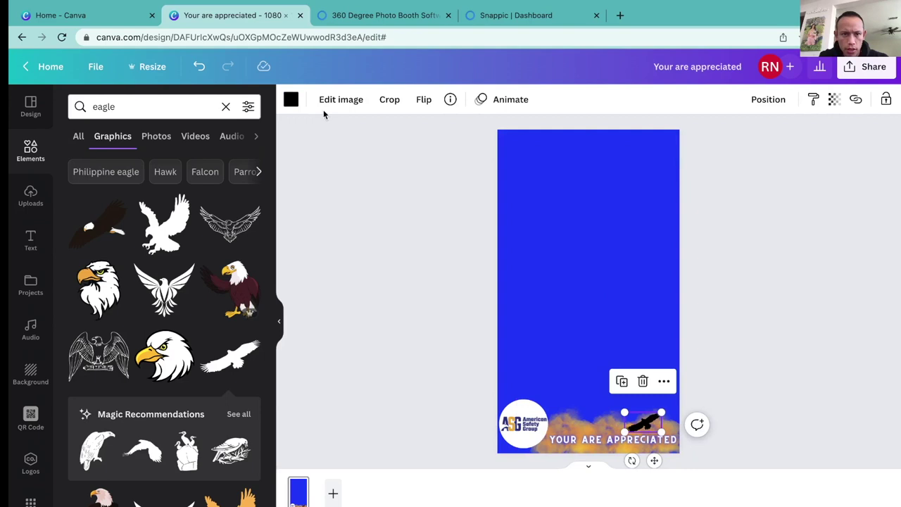
click(291, 100)
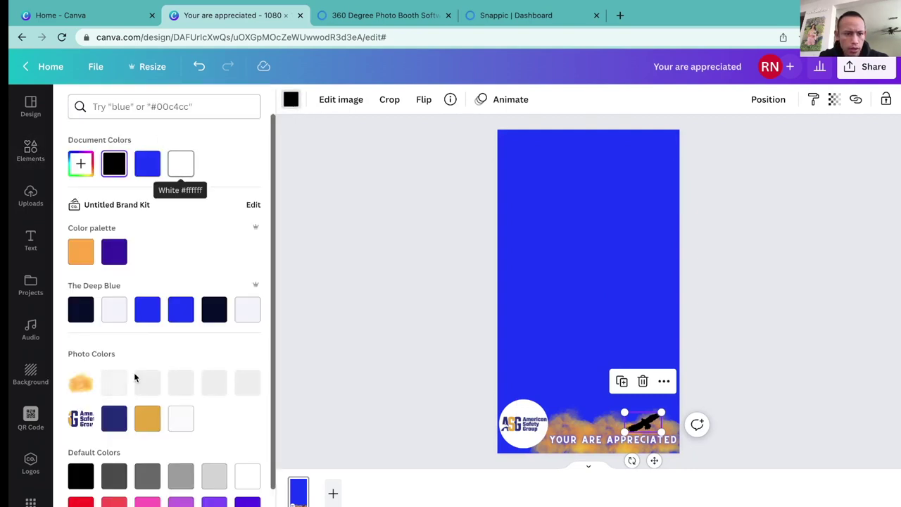
scroll(211, 394, down, 2)
click(247, 406)
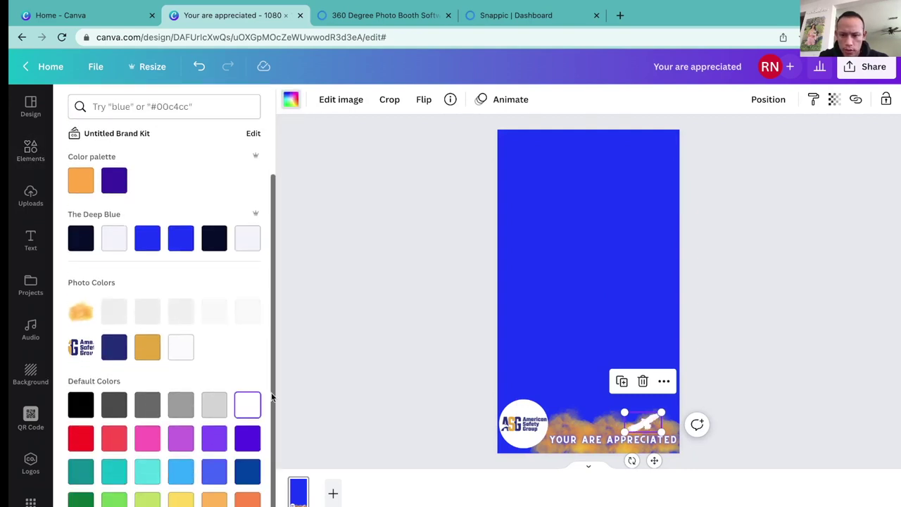
click(621, 308)
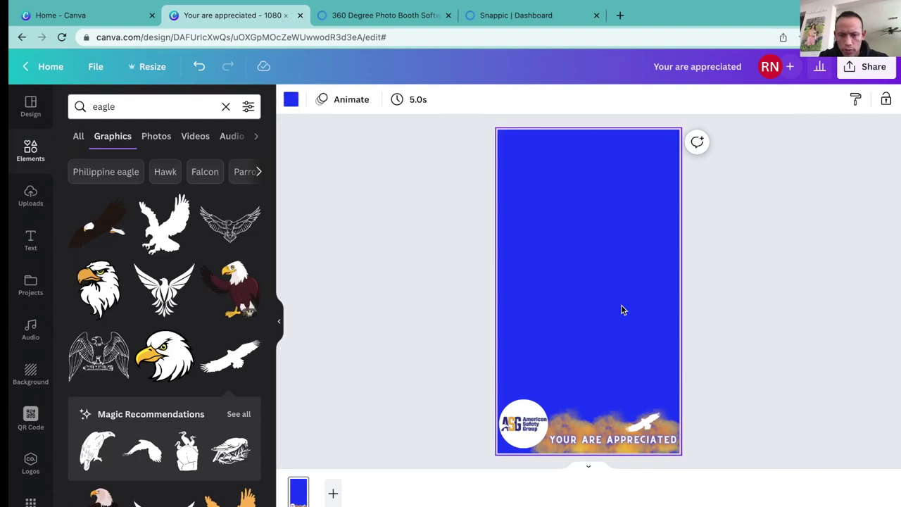
Set the page background to white from the default colours.
click(291, 104)
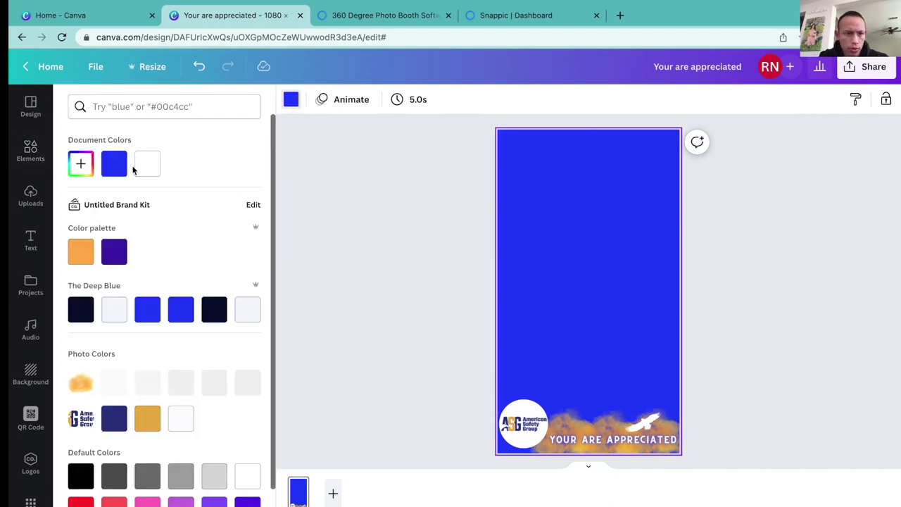
click(250, 478)
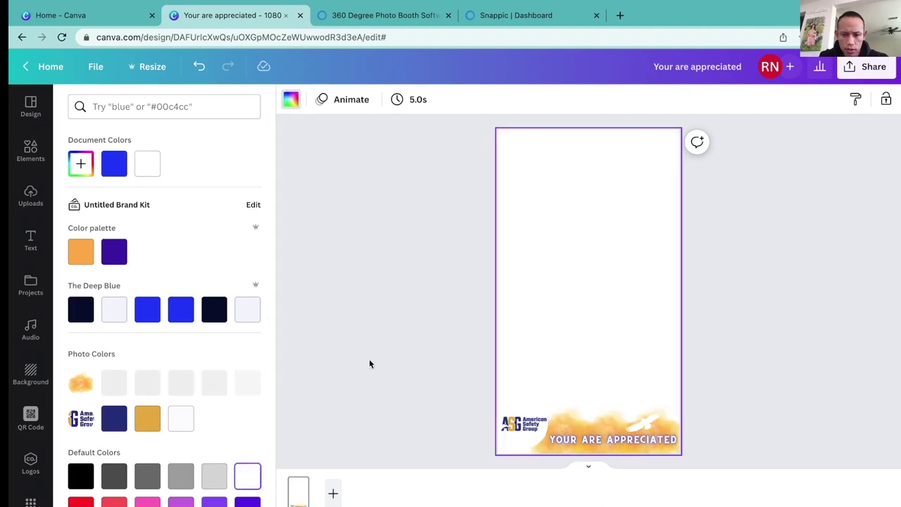
click(390, 343)
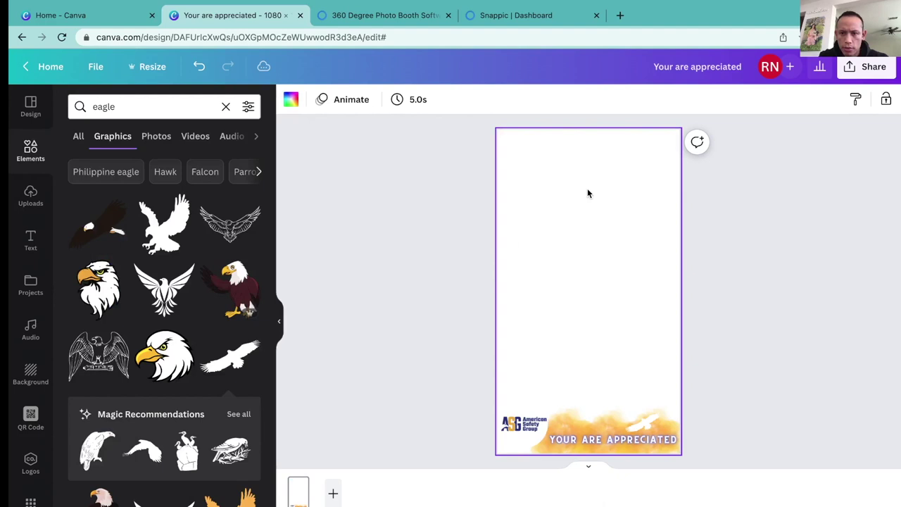
Download the design as a 1,080 × 1,920 px PNG with a transparent background.
click(868, 69)
click(716, 366)
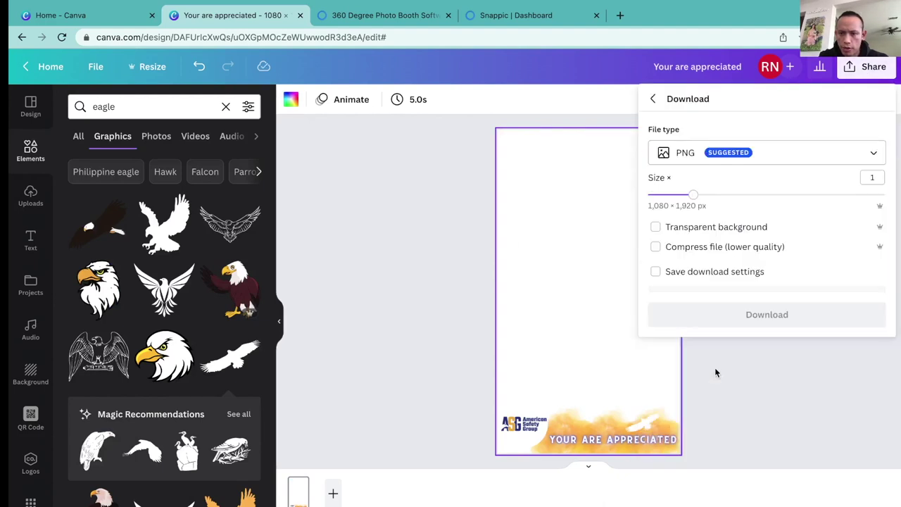
click(656, 227)
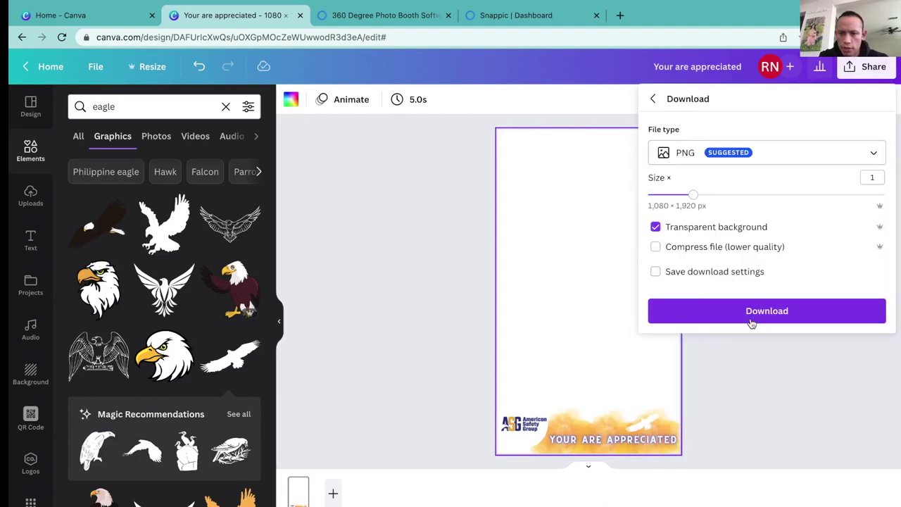
click(751, 321)
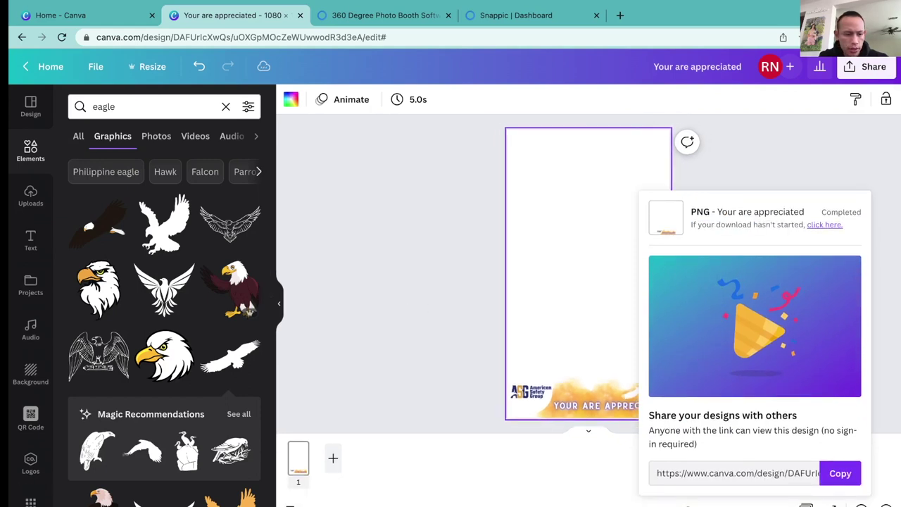
Switch to the downloaded Your are appreciated.png in Preview and send it by AirDrop to the 360 Biz device.
key(ctrl+Left)
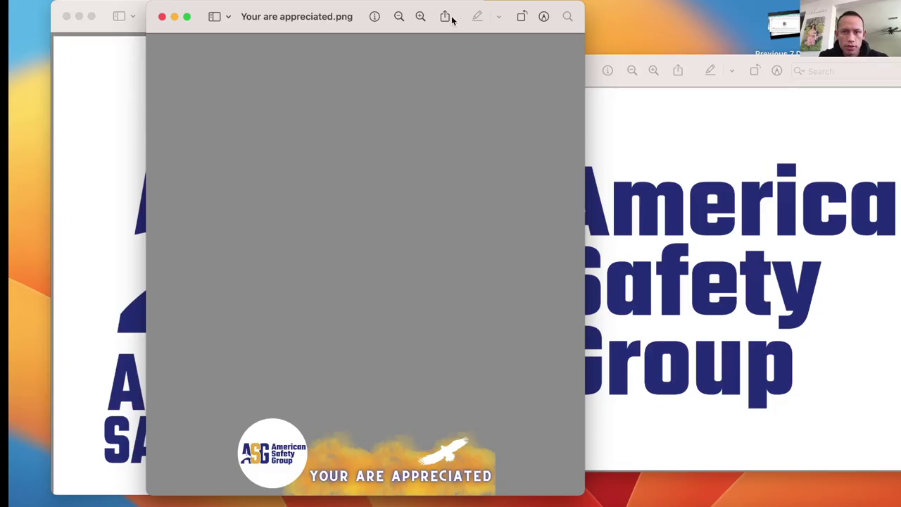
click(446, 17)
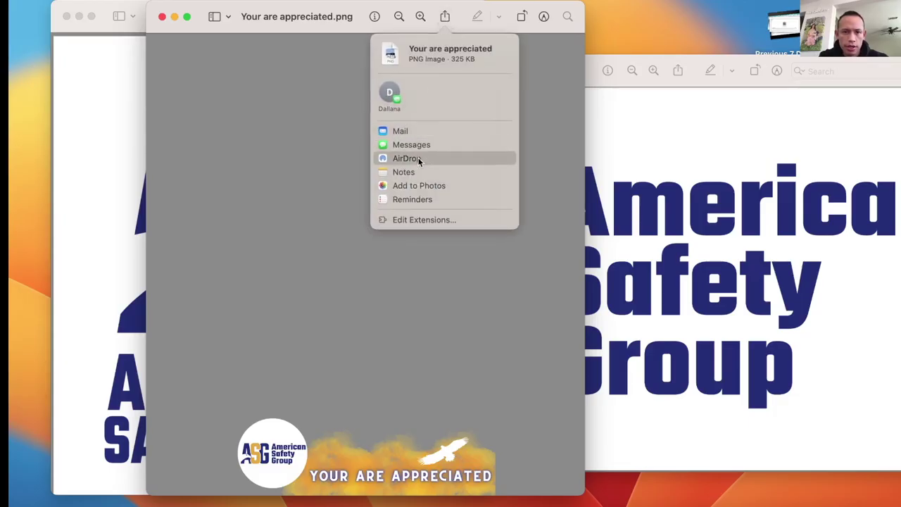
click(419, 159)
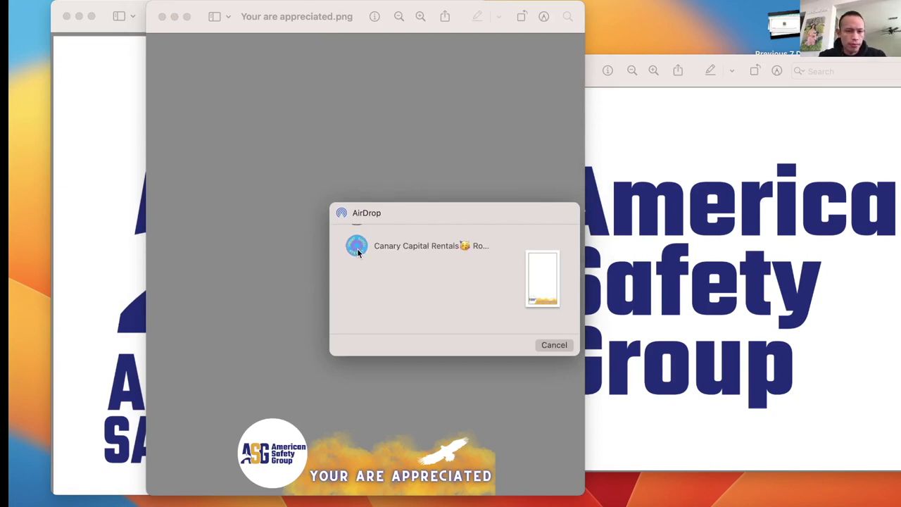
click(358, 250)
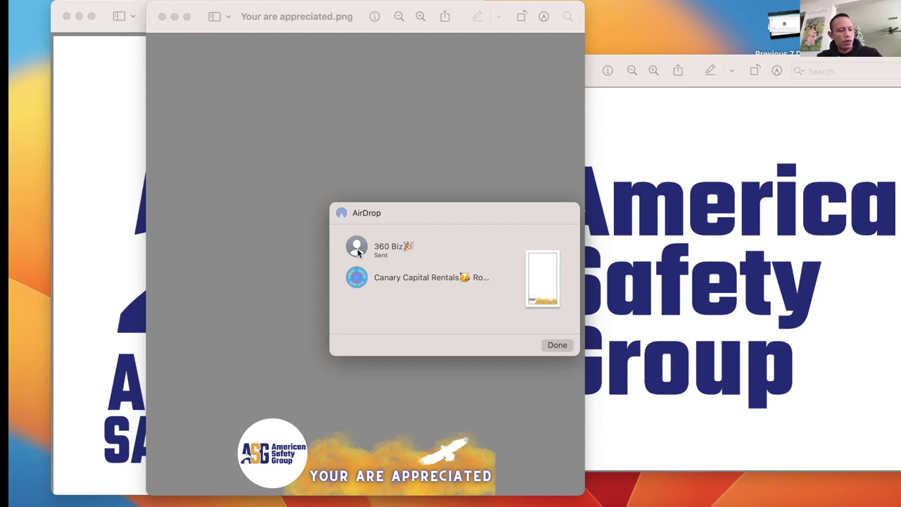
click(556, 345)
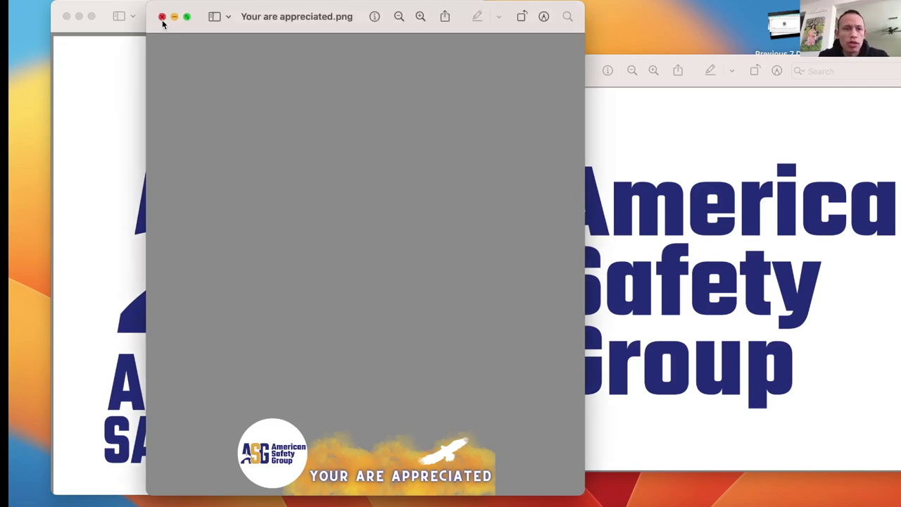